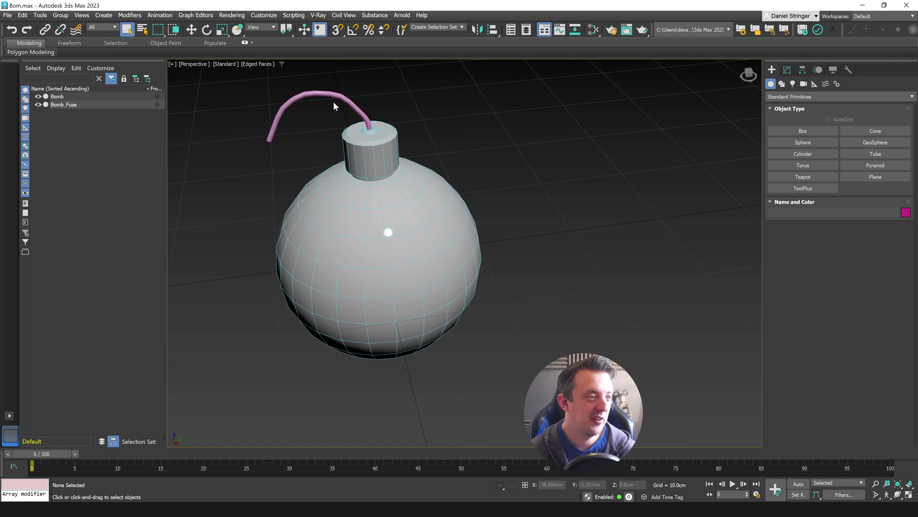
- Examine the bomb body and its fuse as separate objects, leaving the fuse selected
left_click(349, 100)
middle_click_drag(408, 154, 378, 149, "alt")
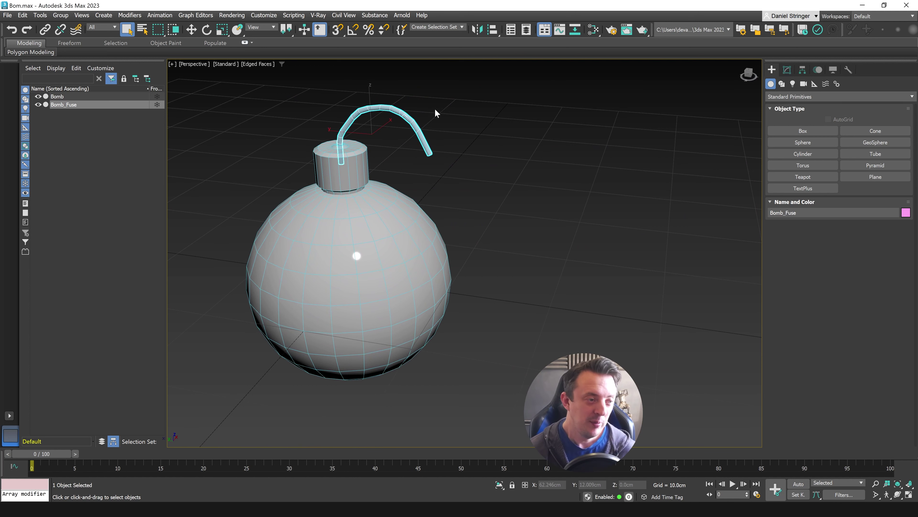
left_click(425, 112)
left_click(355, 194)
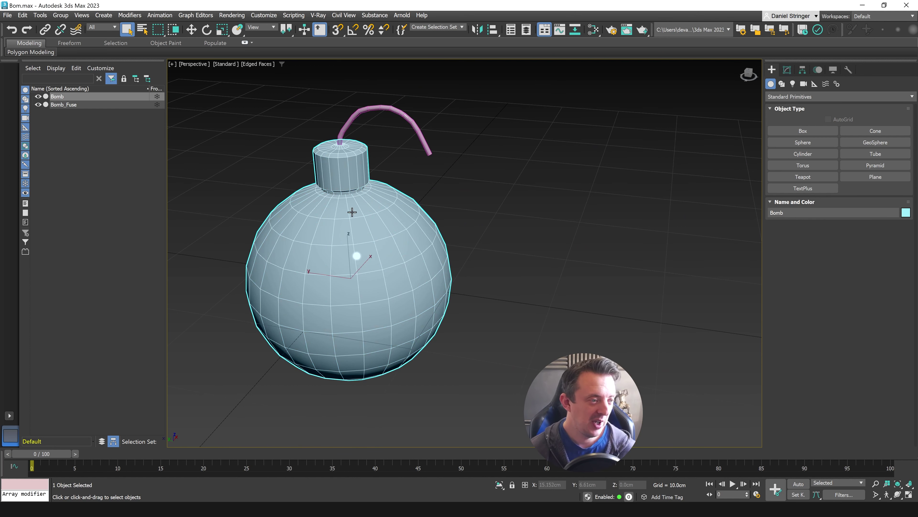
left_click(366, 111)
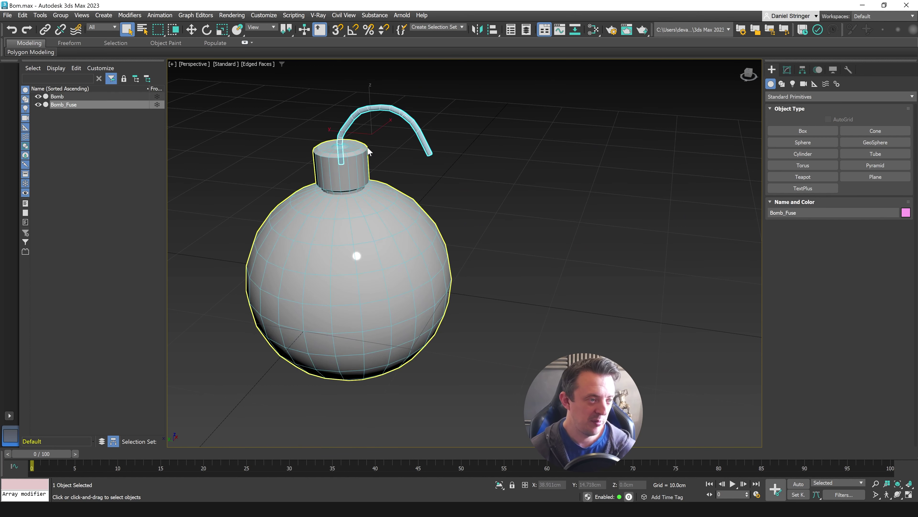
left_click(368, 145)
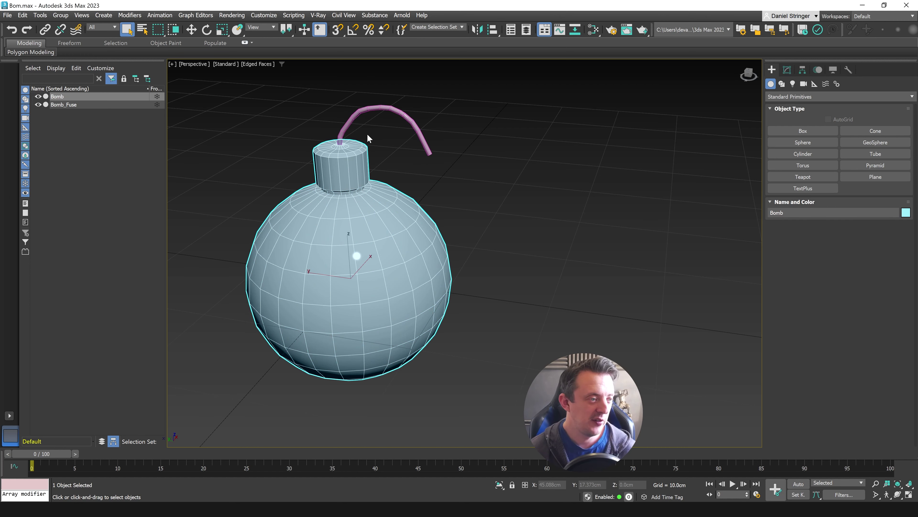
left_click(356, 117)
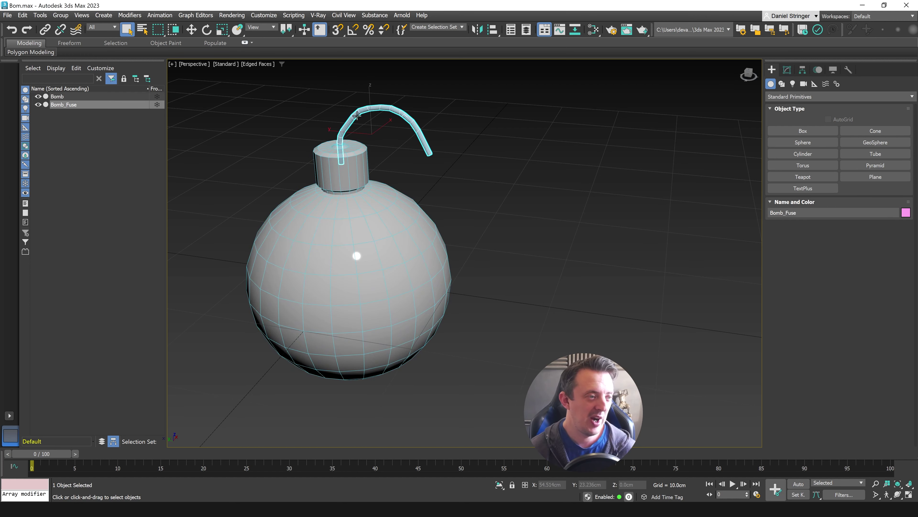
- Inspect the fuse's unwrapped UV layout in the UV editor and close the editor
left_click(788, 71)
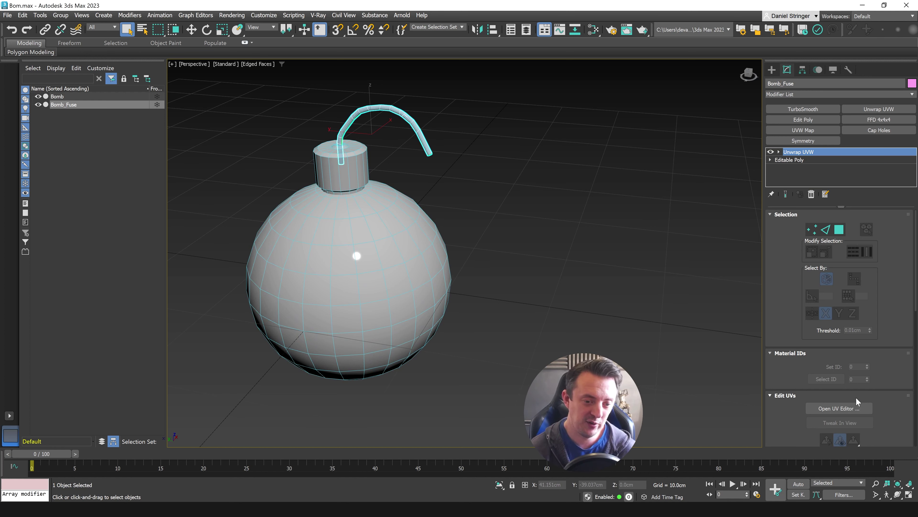
left_click(855, 408)
scroll(357, 117, "down", 3)
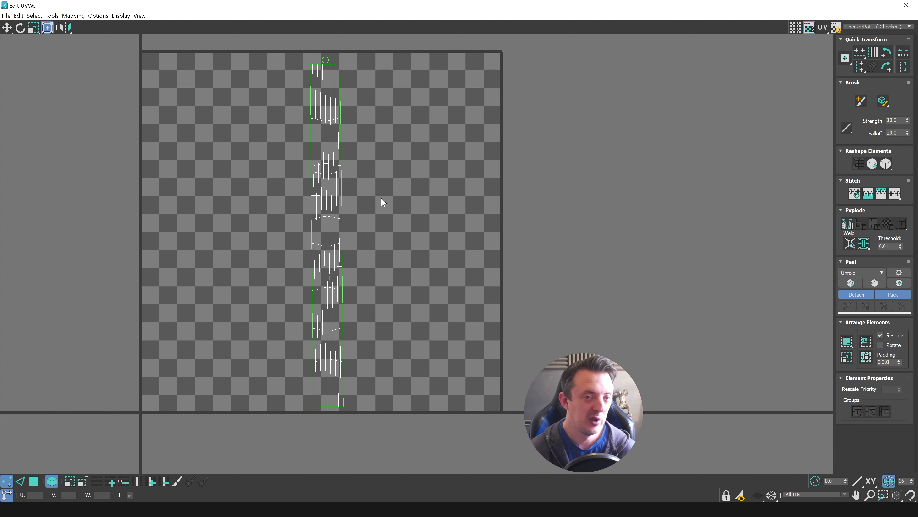
left_click(907, 5)
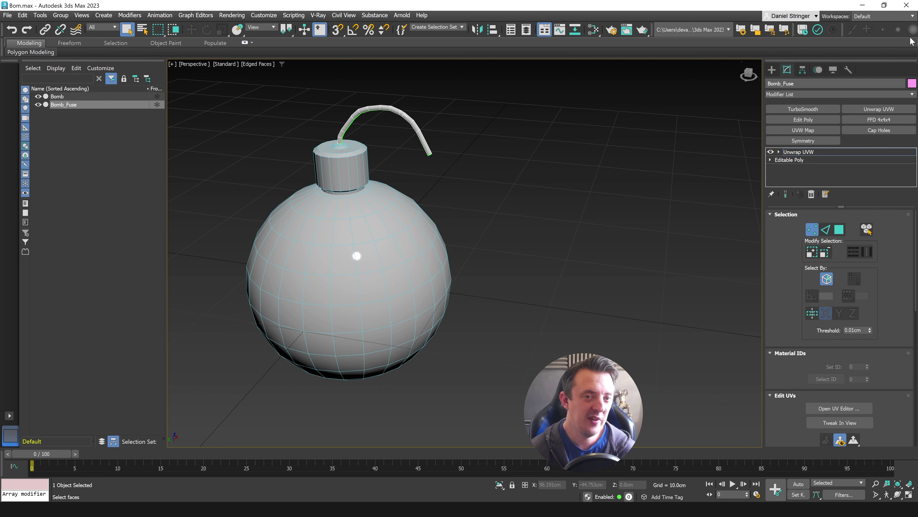
- Switch to Unity and test the Bomb_Fuse material's IsFuseActive option by turning it off and back on
key("alt+Tab")
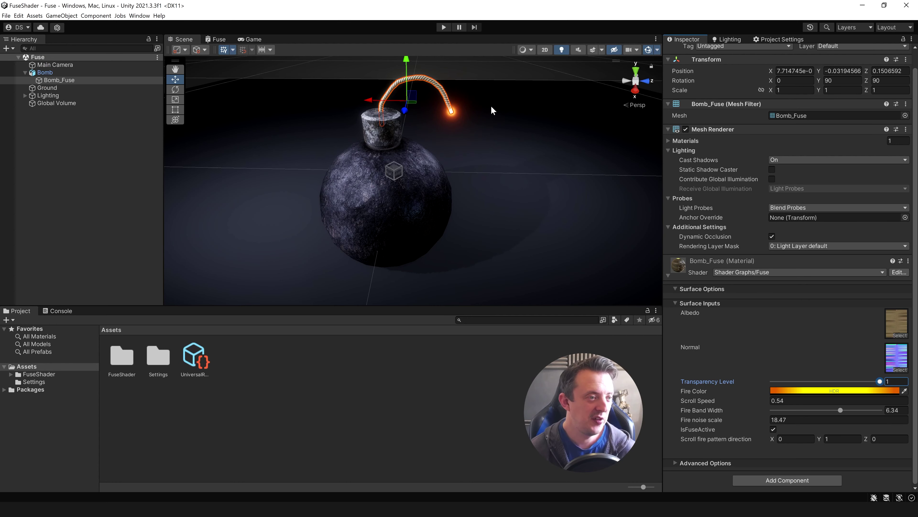
left_click(448, 69)
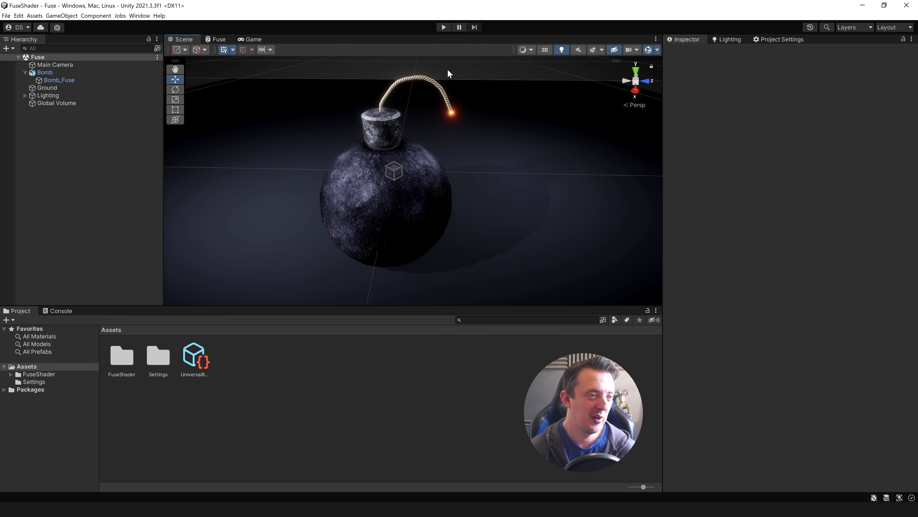
left_click(416, 79)
left_click(423, 76)
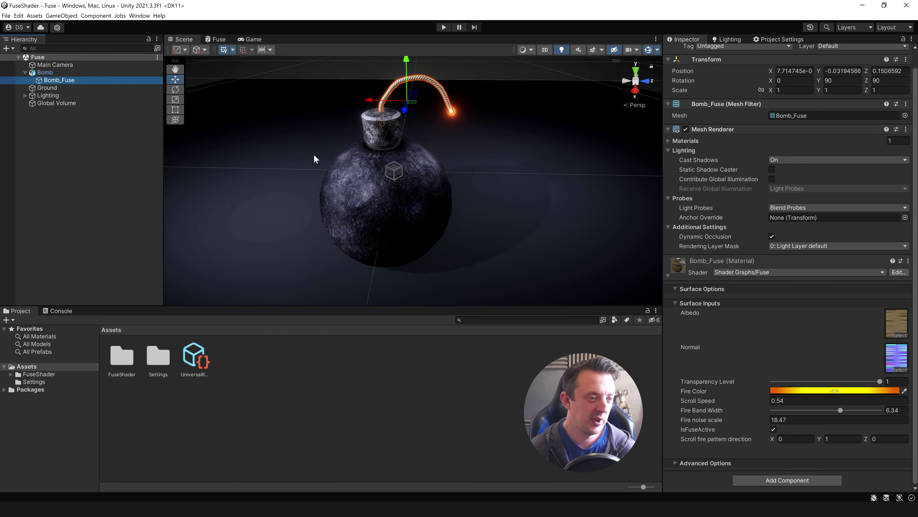
left_click(773, 430)
left_click(773, 430)
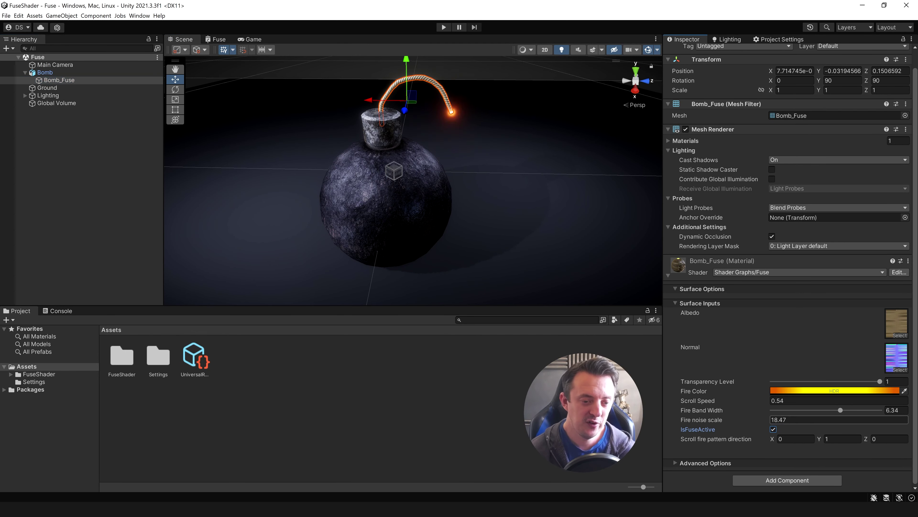
- Preview the burning effect at the fuse tip by lowering the Bomb_Fuse material's Transparency Level
scroll(477, 86, "up", 5)
scroll(478, 86, "down", 5)
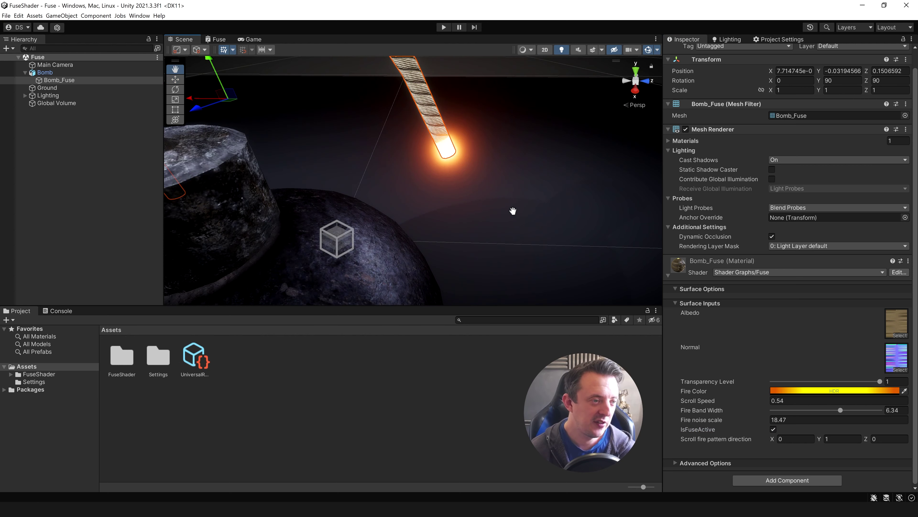
middle_click_drag(517, 210, 512, 209)
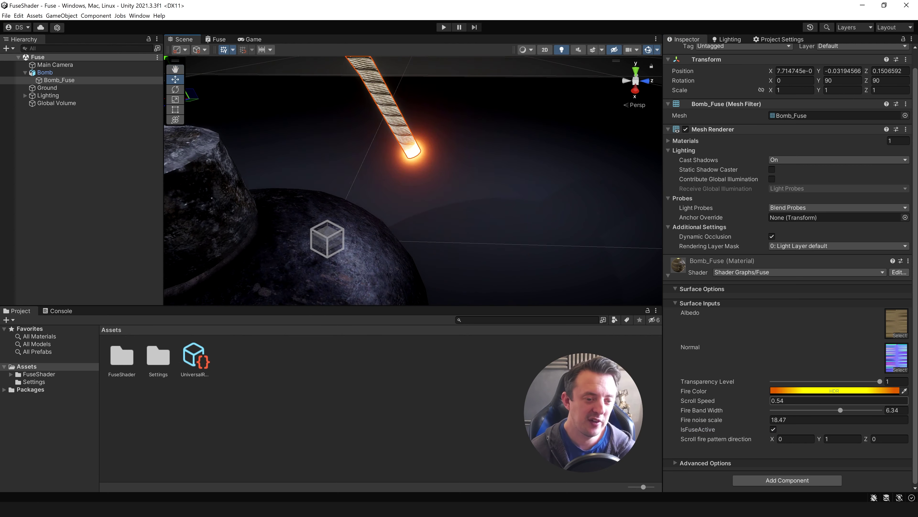
left_click_drag(880, 381, 868, 381)
key("f")
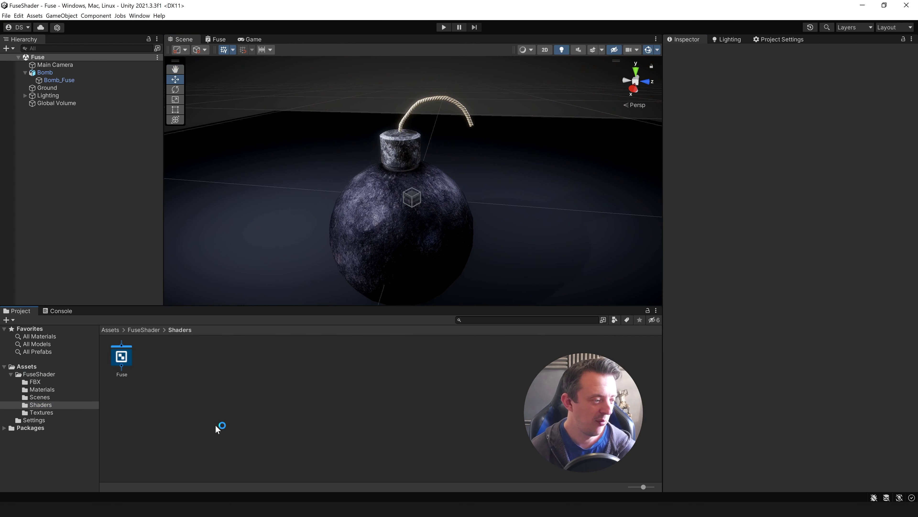
- Create a URP Lit Shader Graph named FuseTutorial in the Shaders folder
right_click(216, 407)
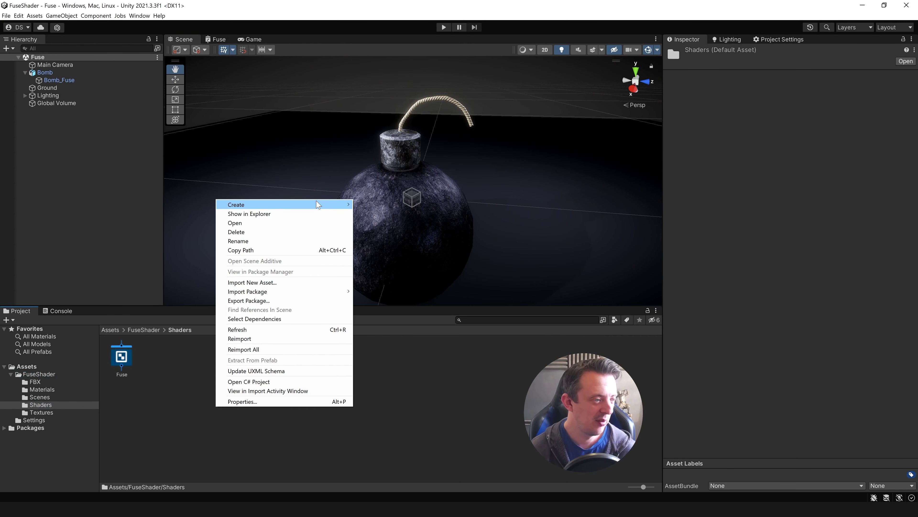
mouse_move(320, 205)
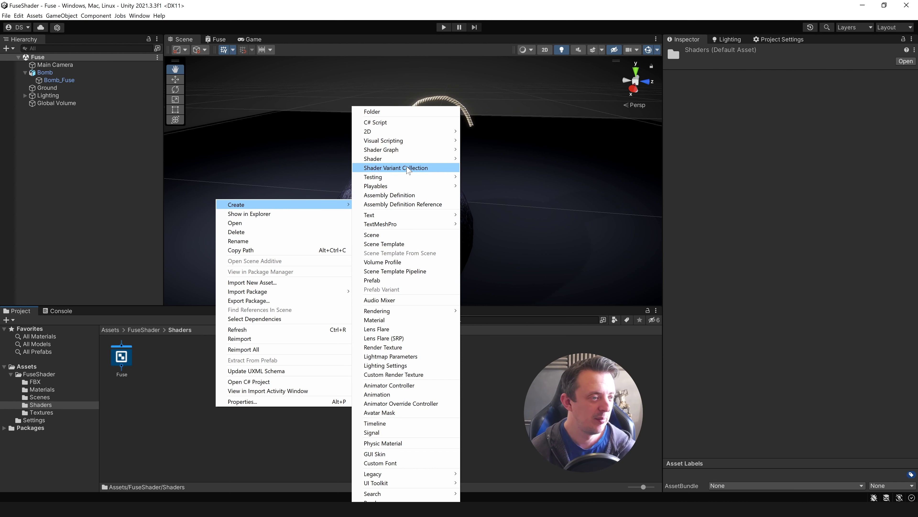
mouse_move(414, 152)
mouse_move(498, 155)
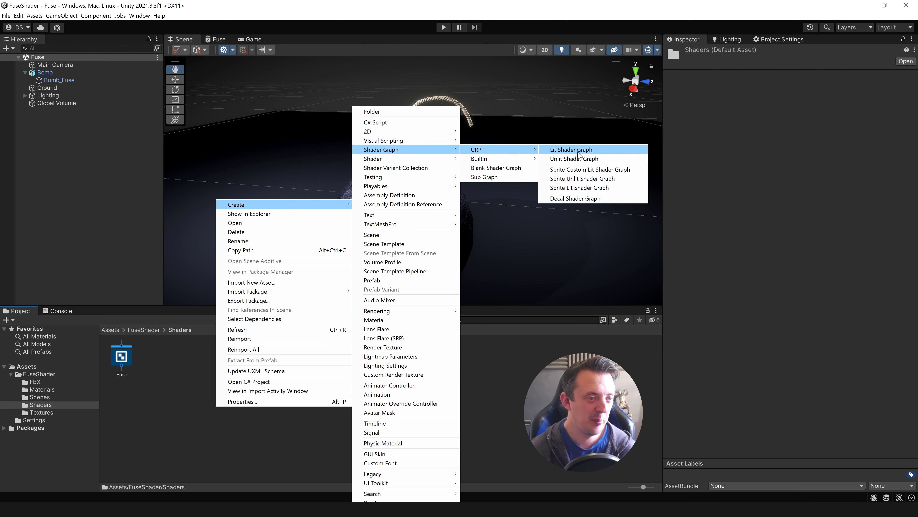
left_click(590, 151)
type("Fuse")
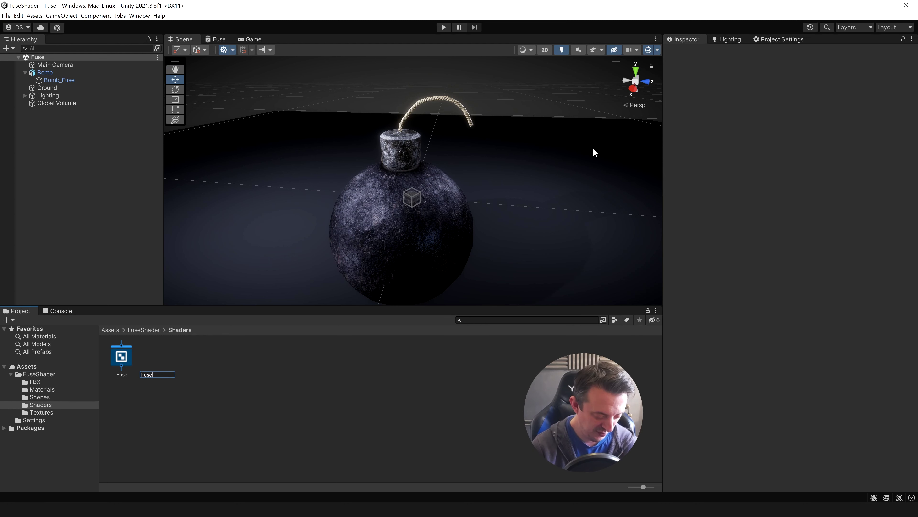
type("Tutorial")
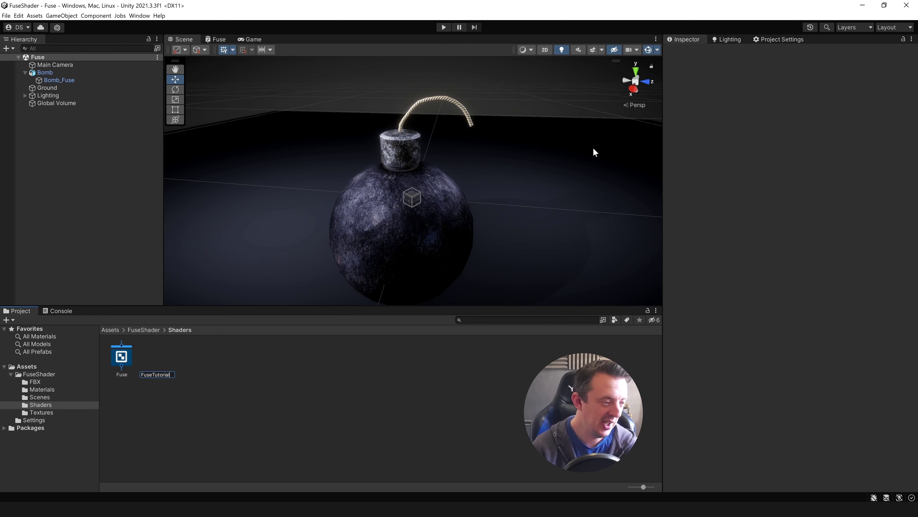
key("Return")
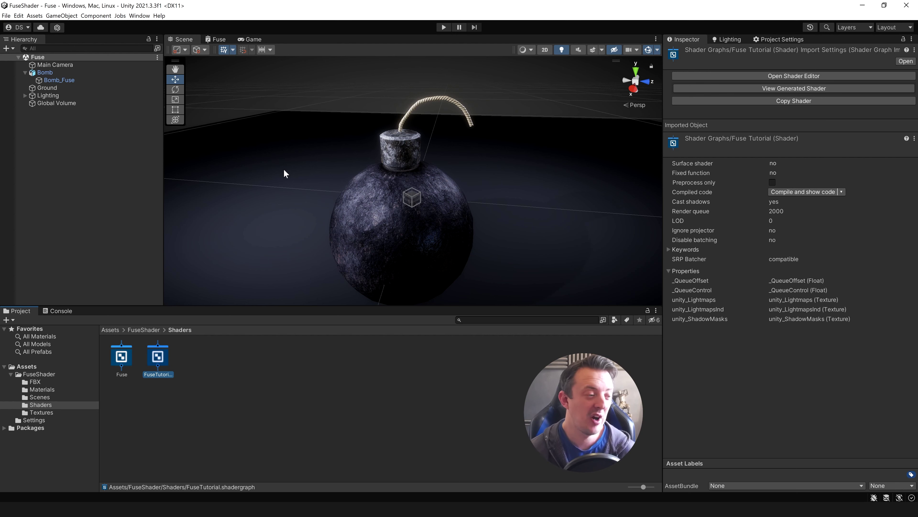
- Open the FuseTutorial shader graph and add a UV node
double_click(158, 362)
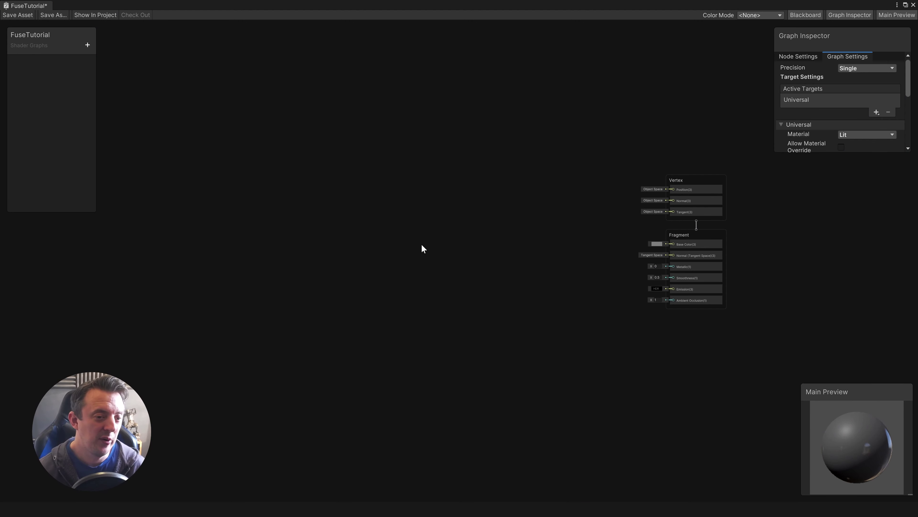
middle_click_drag(430, 248, 448, 248)
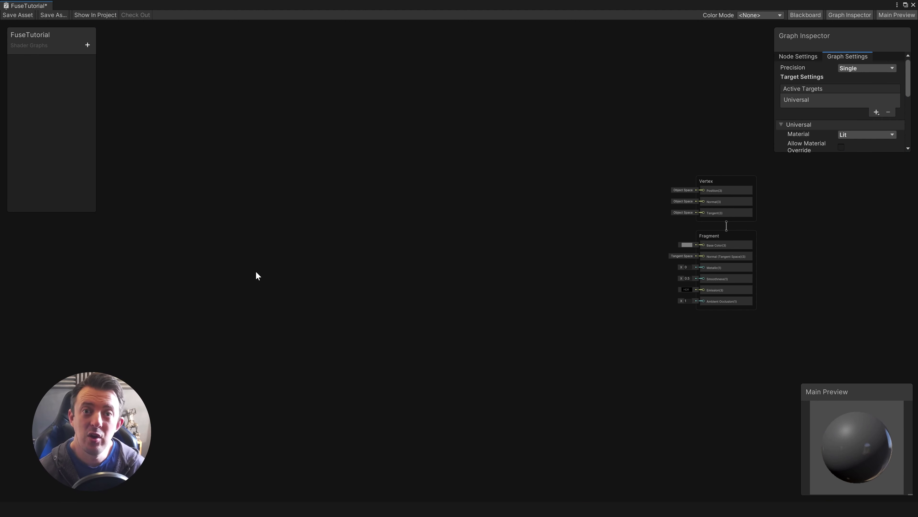
key("space")
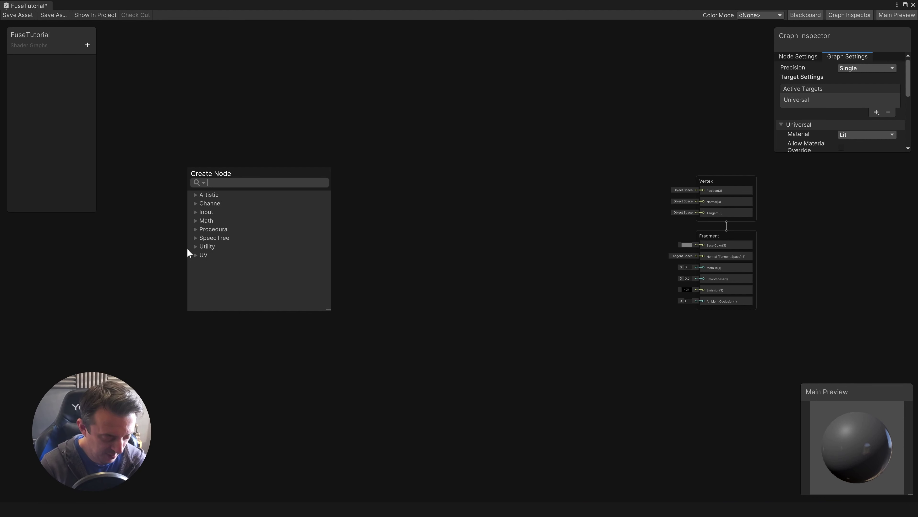
type("uv")
key("Return")
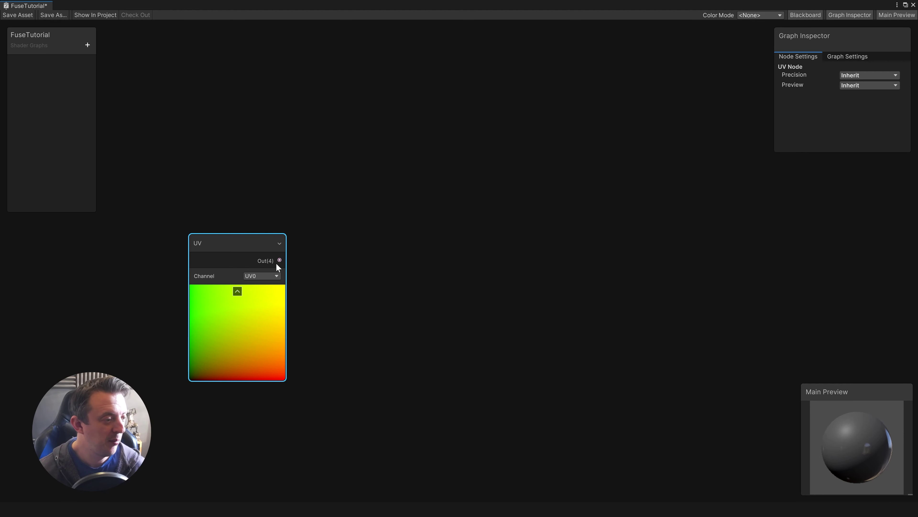
- Add a Split node fed by the UV node's output
left_click_drag(279, 260, 350, 264)
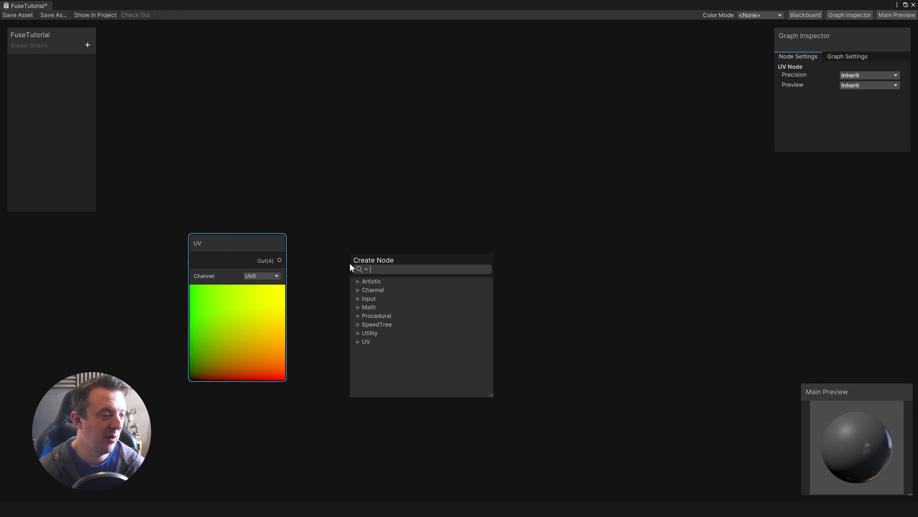
type("spi")
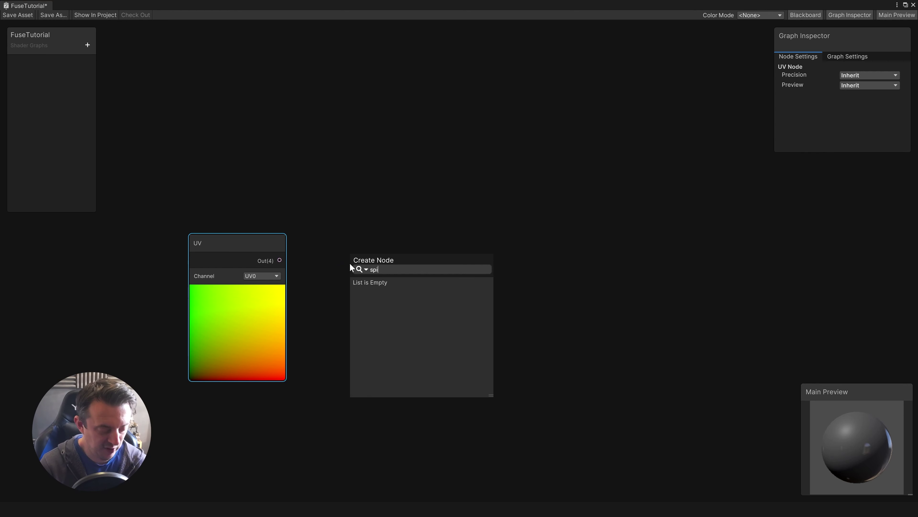
key("BackSpace")
type("l")
key("Return")
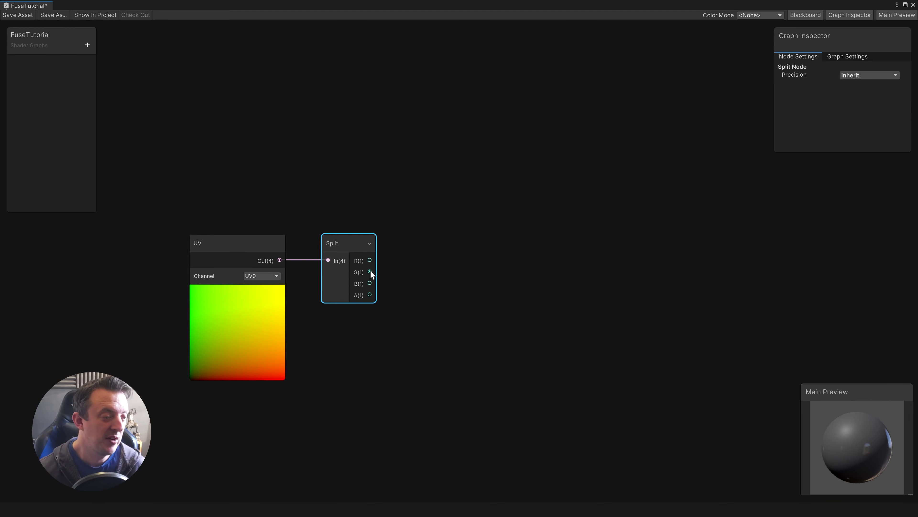
- Add a Step node with its Edge fed by the Split node's G output, and set its In value to 1.25
left_click(451, 244)
left_click_drag(370, 271, 468, 278)
type("st")
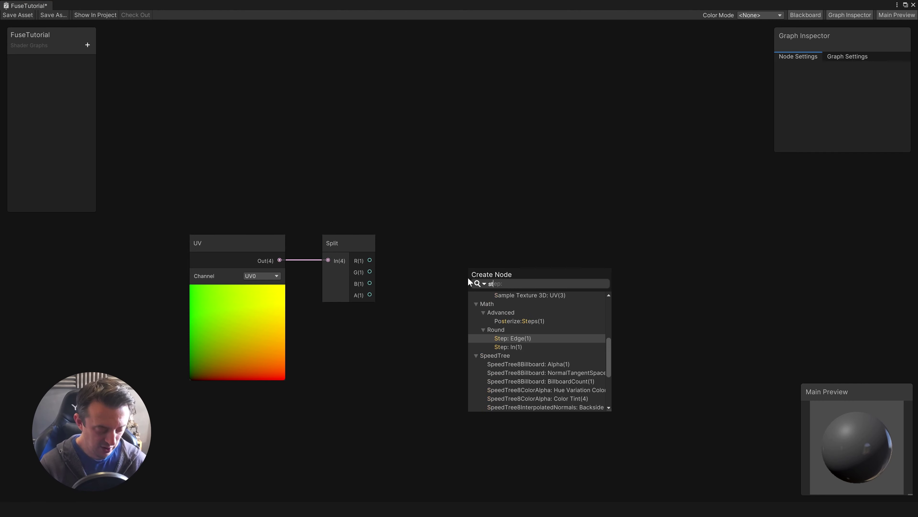
type("ep")
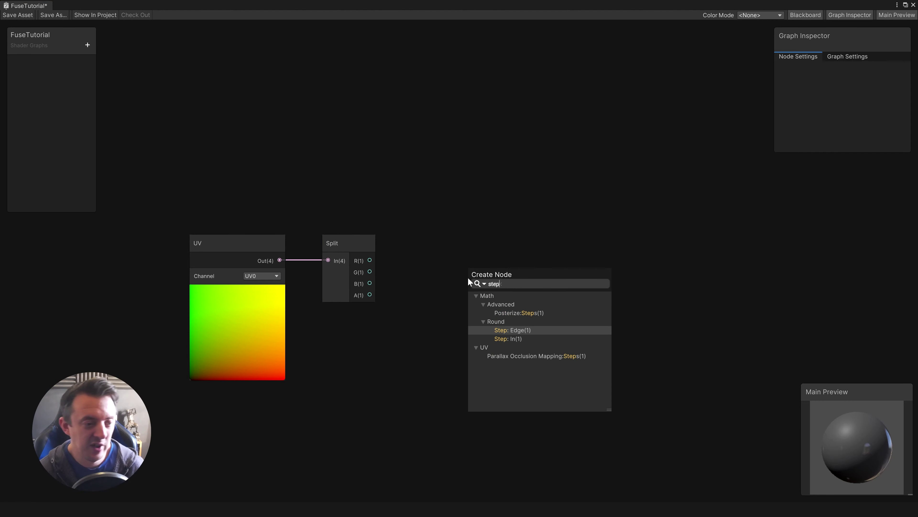
key("Return")
left_click(499, 260)
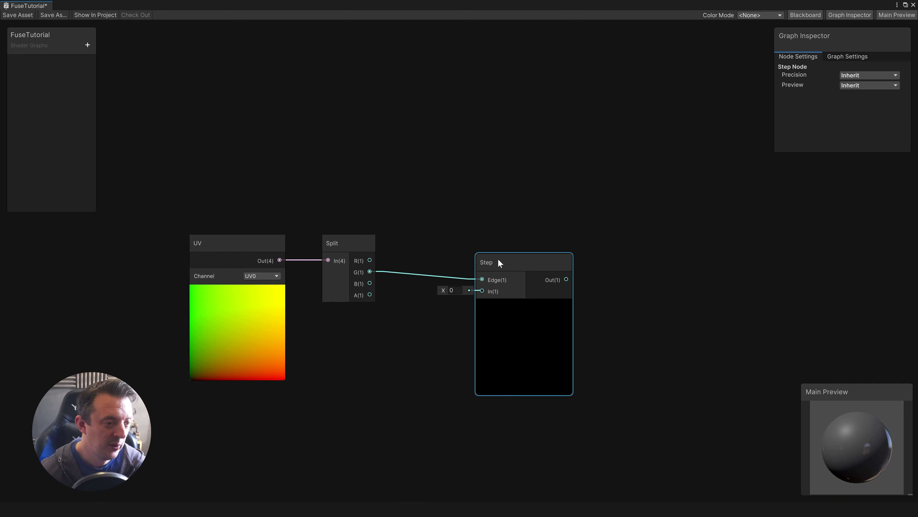
left_click_drag(498, 259, 503, 250)
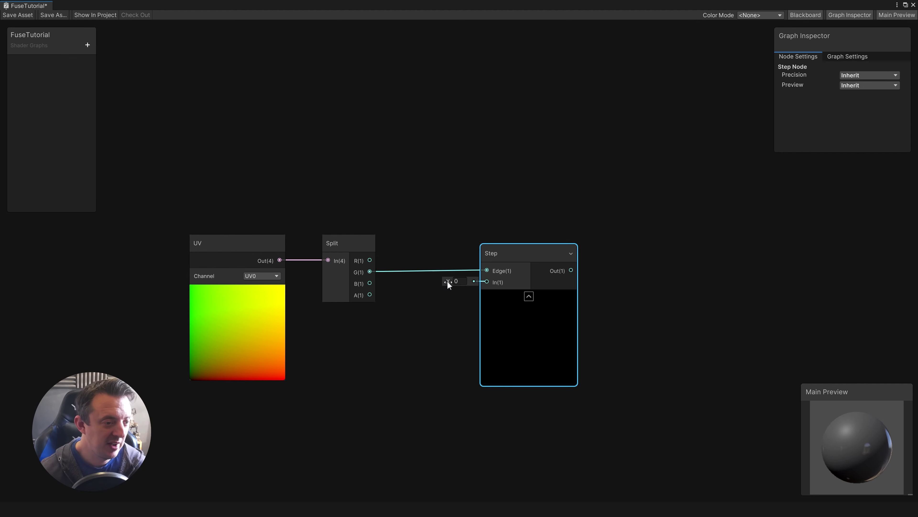
left_click_drag(447, 284, 535, 309)
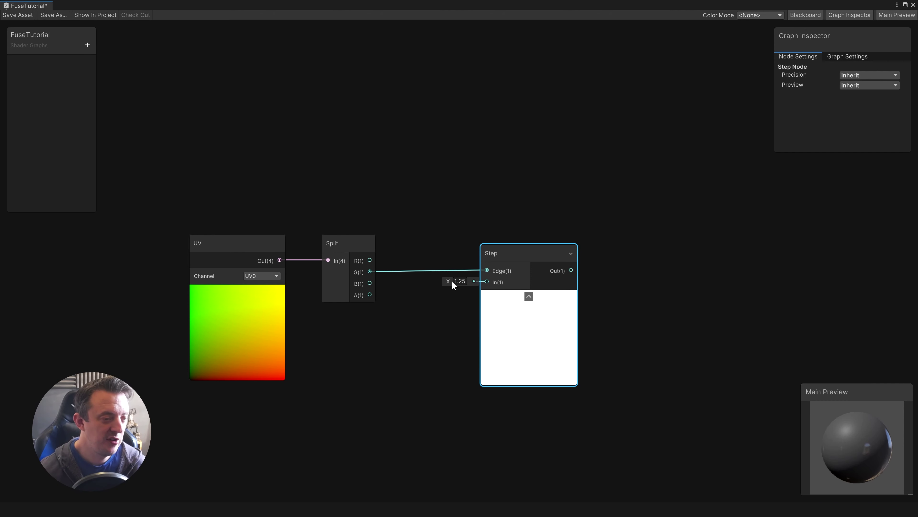
left_click(444, 279)
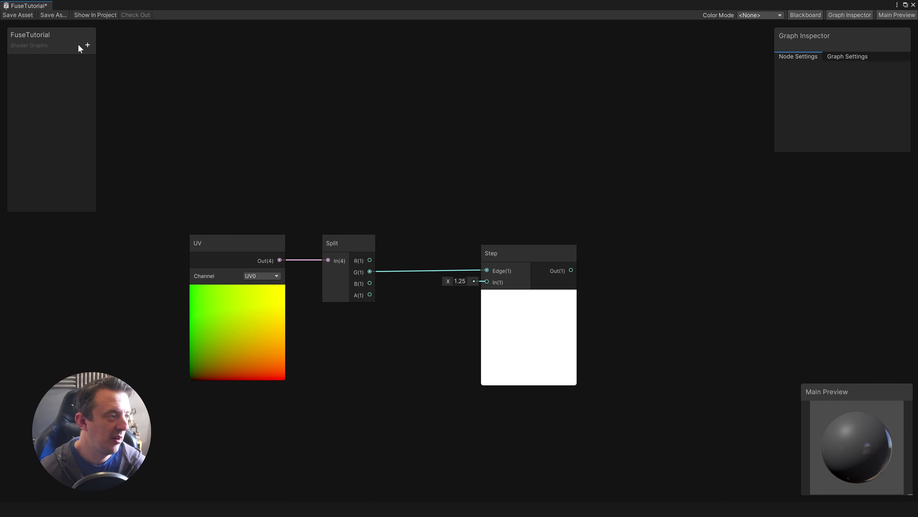
- Add a Float property named Transparency to the FuseTutorial graph
left_click(87, 45)
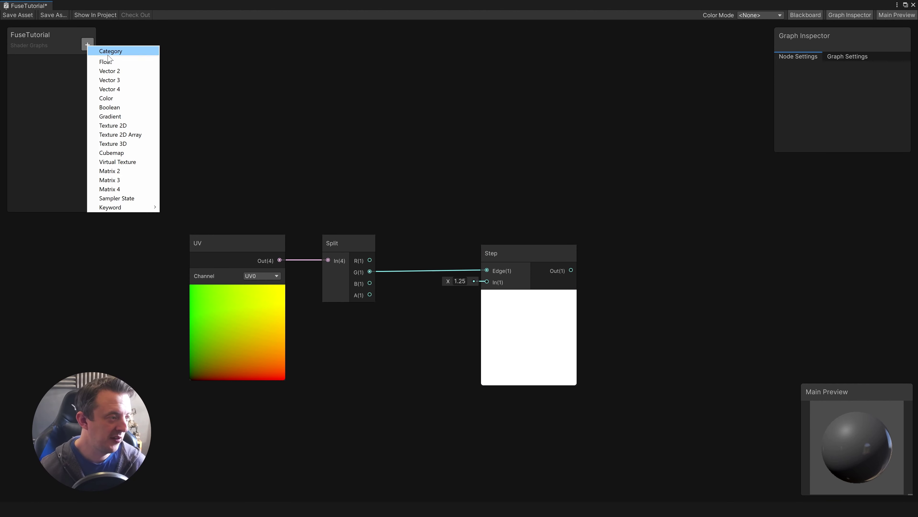
left_click(105, 62)
type("Trans")
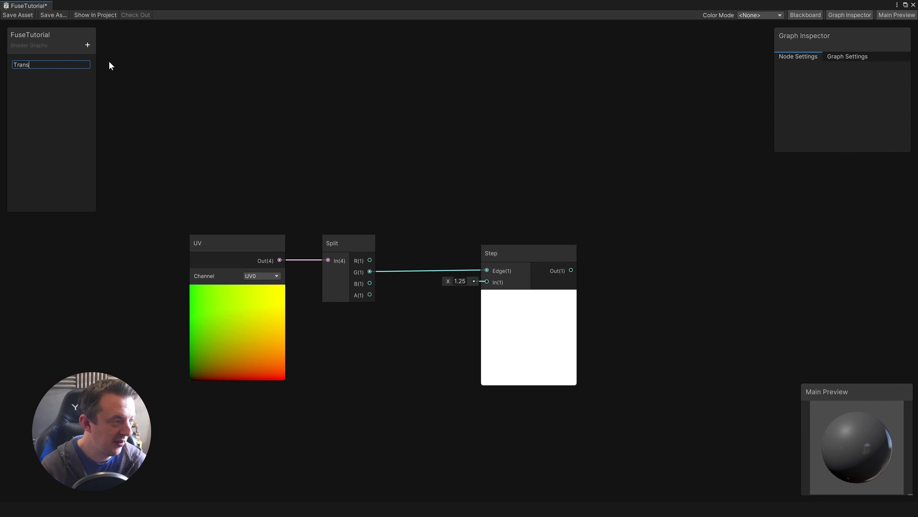
type("parency")
key("Return")
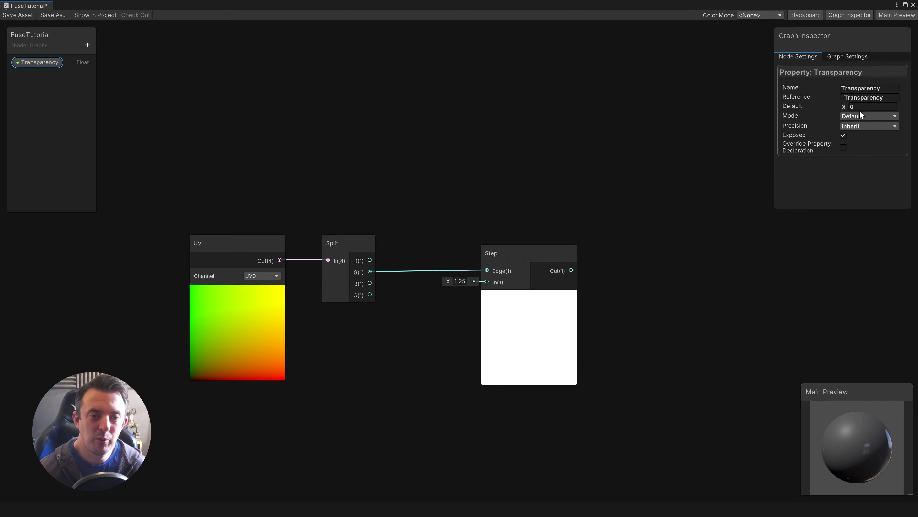
- Give the Transparency property a default of 1 and Slider mode, and feed it into the Step node's In input
type("1")
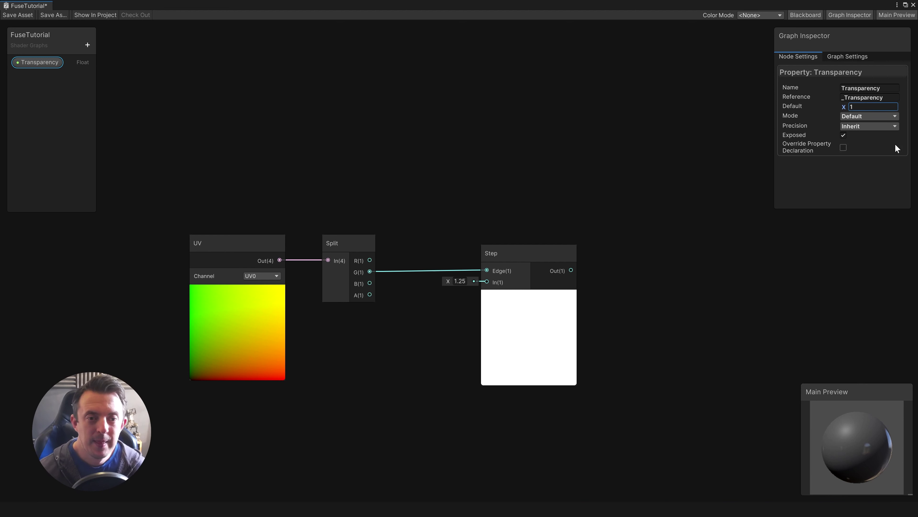
left_click(863, 117)
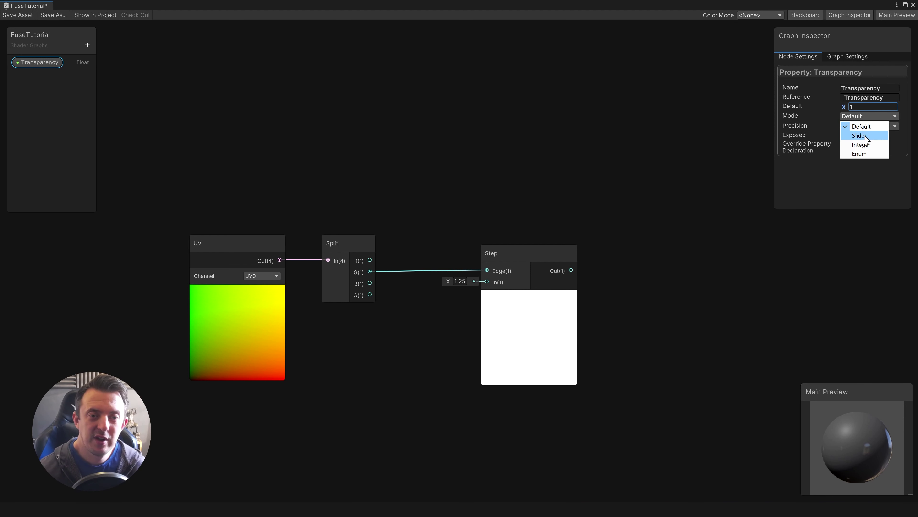
left_click(847, 134)
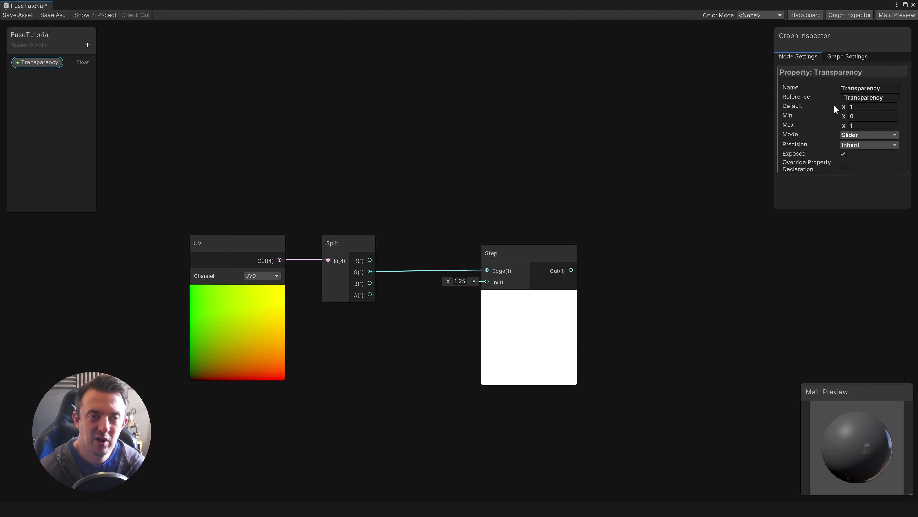
left_click(850, 116)
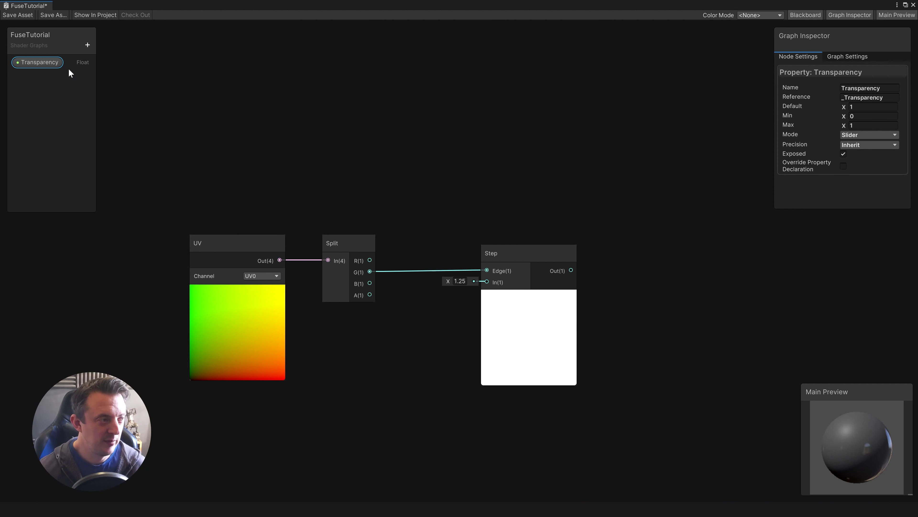
left_click_drag(39, 62, 487, 282)
middle_click_drag(442, 358, 471, 332)
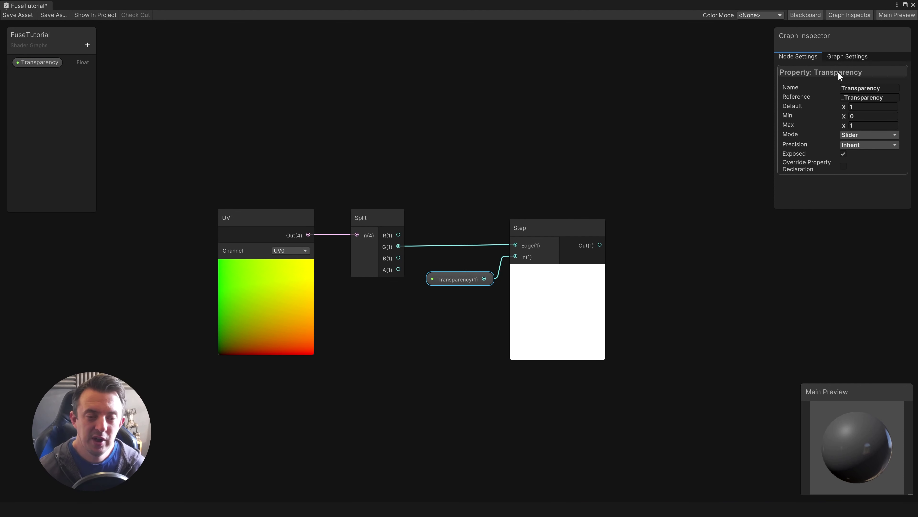
- Change the graph's Surface Type to Transparent in the Universal target settings
left_click(841, 57)
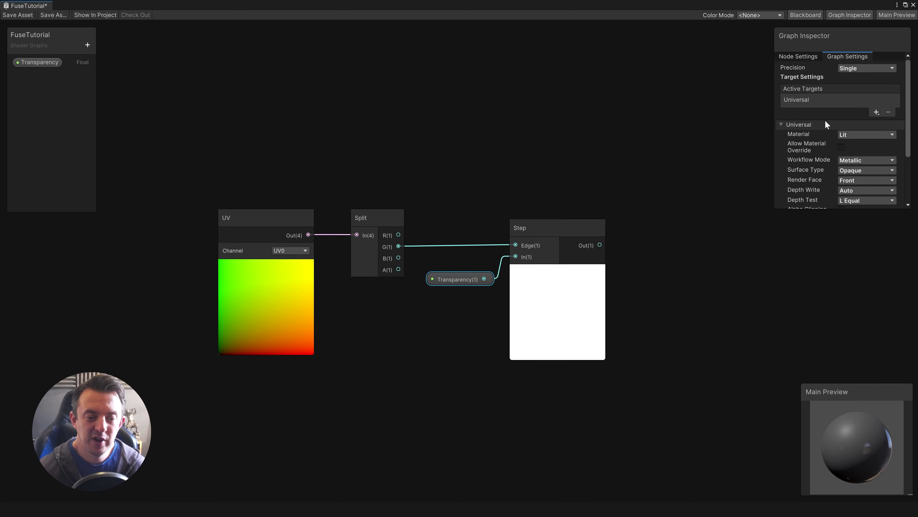
middle_click_drag(763, 142, 392, 159)
scroll(392, 159, "down", 2)
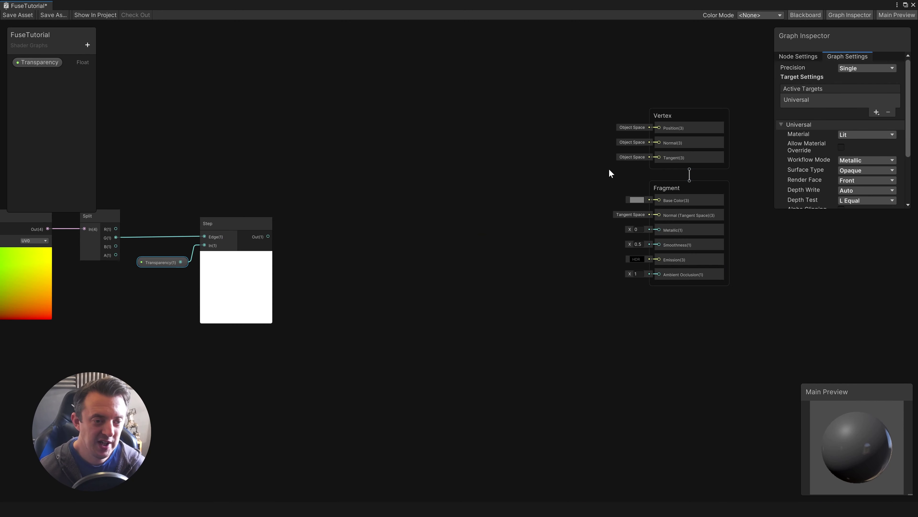
left_click(842, 170)
left_click(855, 187)
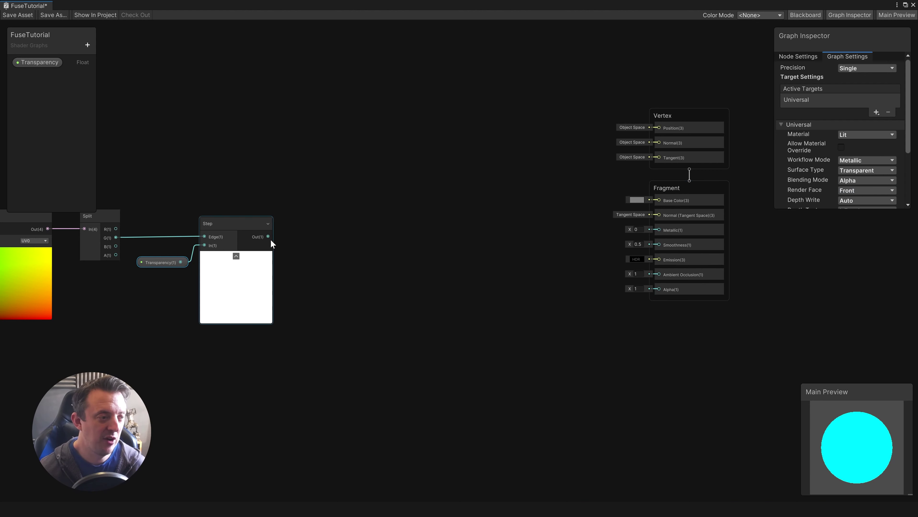
- Connect the Step node's output to the Fragment block's Alpha input and save the shader asset
left_click_drag(268, 237, 658, 289)
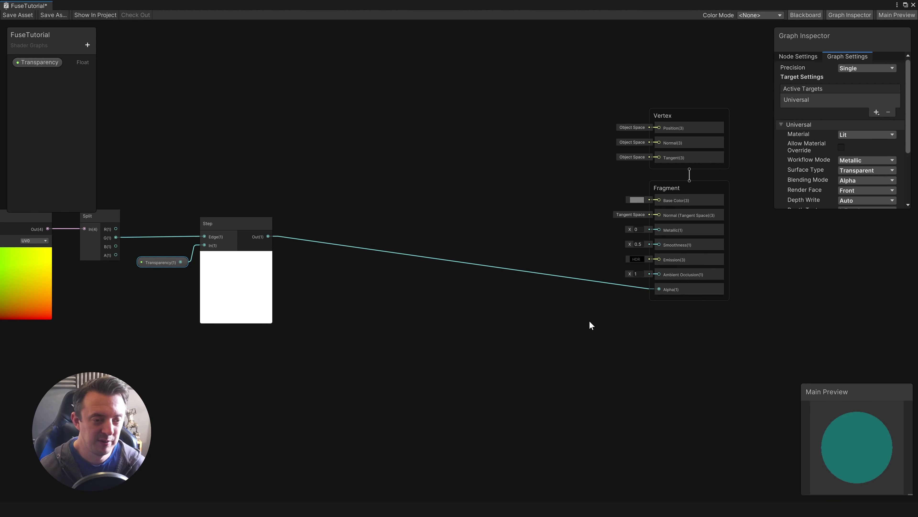
key("a")
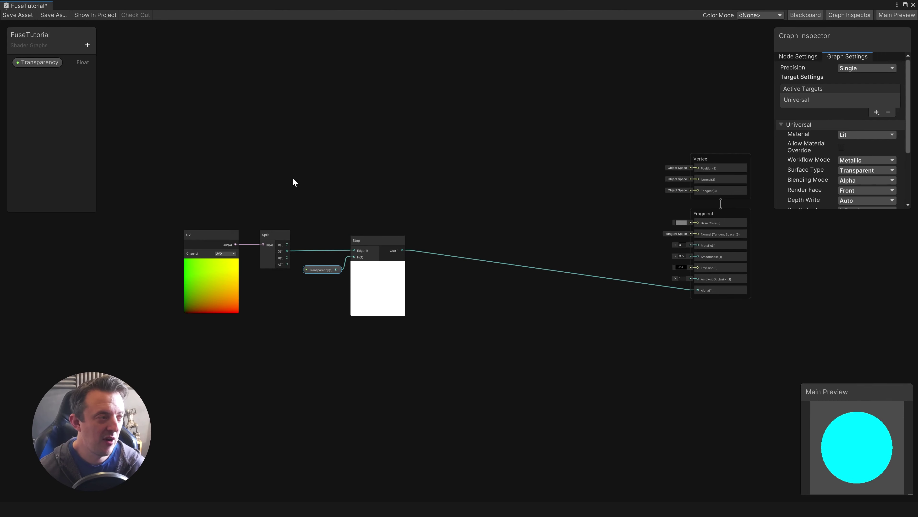
left_click(22, 17)
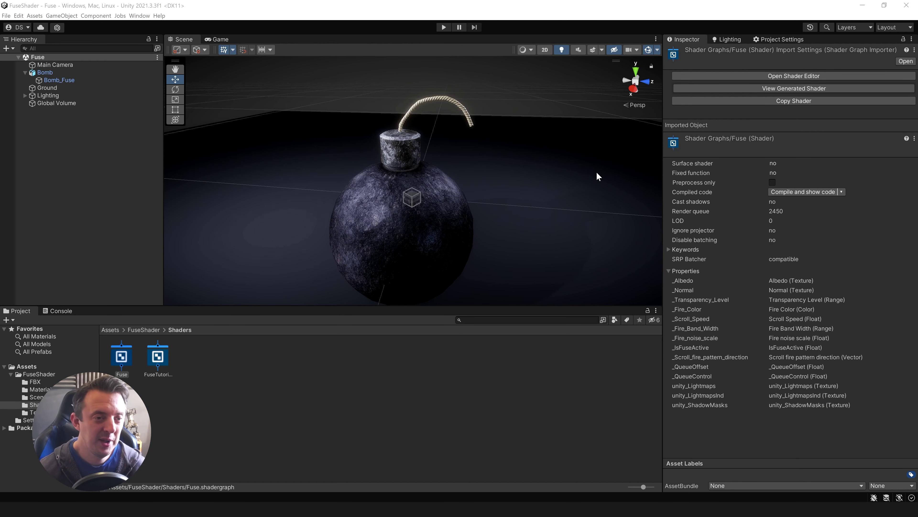
- Assign the FuseTutorial shader graph to the Bomb_Fuse material and lower its Transparency to test the fuse cutoff
left_click(409, 116)
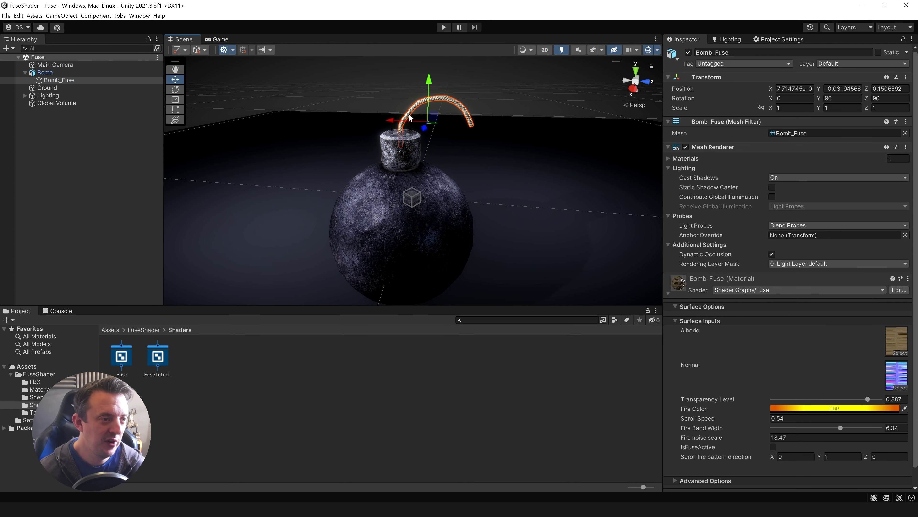
left_click(781, 291)
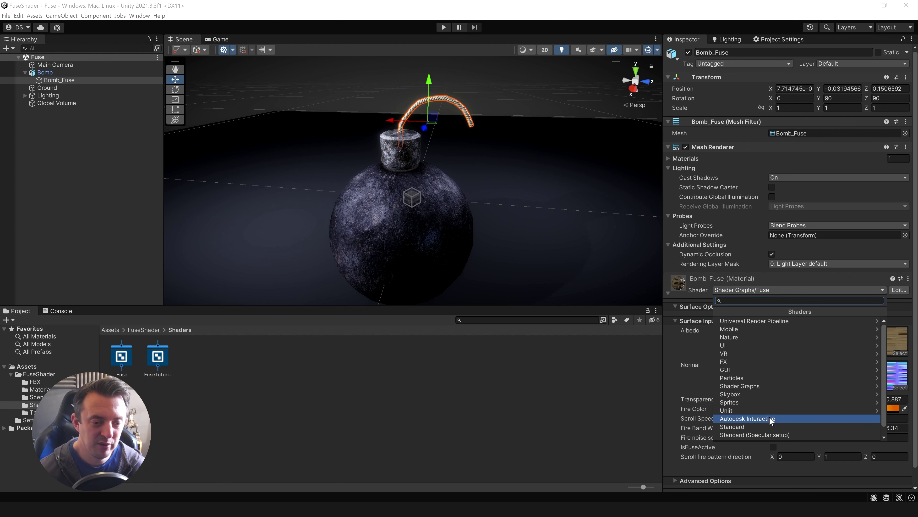
left_click(772, 386)
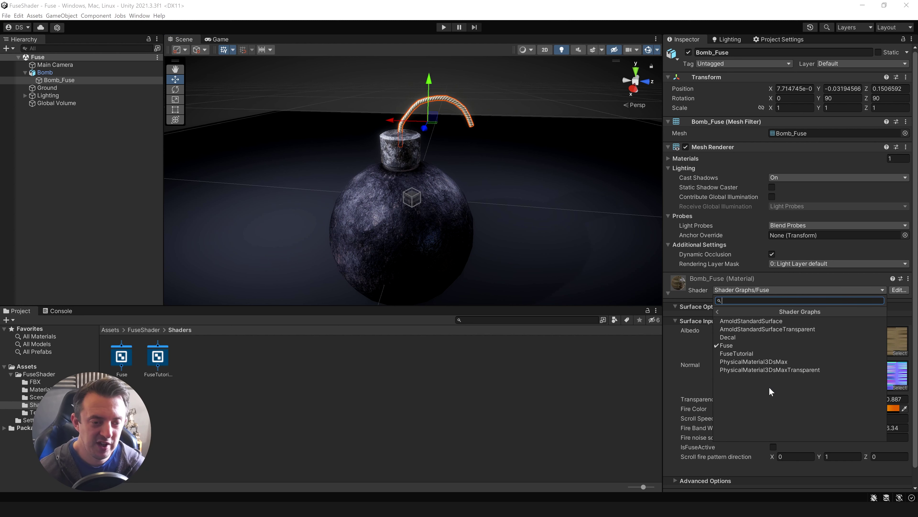
left_click(744, 354)
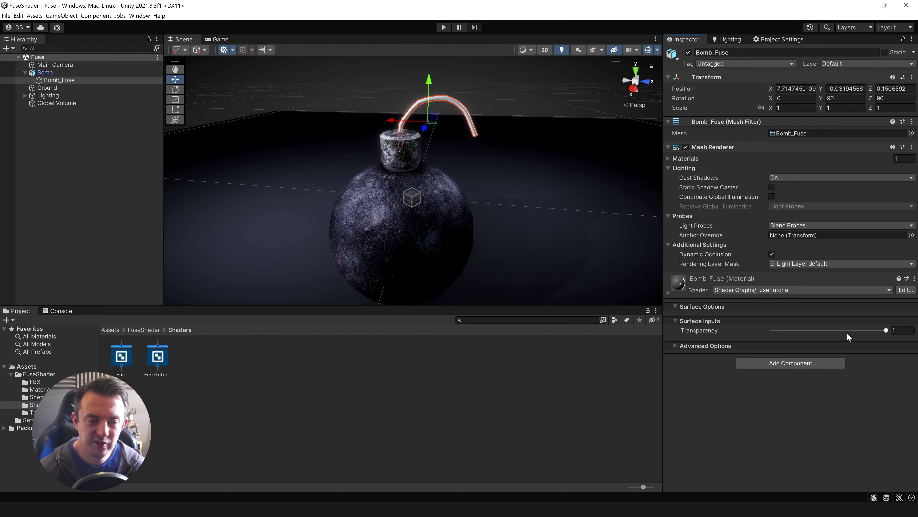
left_click_drag(885, 331, 812, 349)
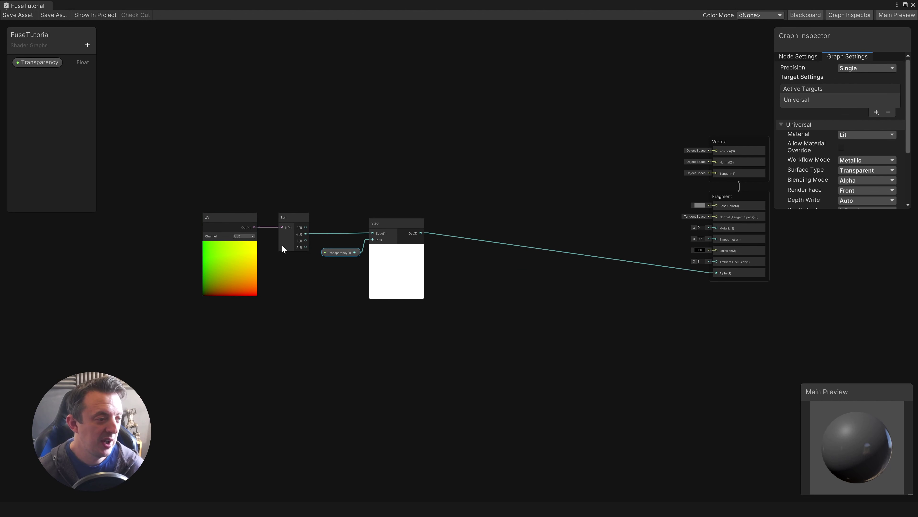
- Add a Subtract node above the Step node with its A input fed by the Split node's G output
scroll(317, 227, "up", 1)
middle_click_drag(317, 227, 309, 252)
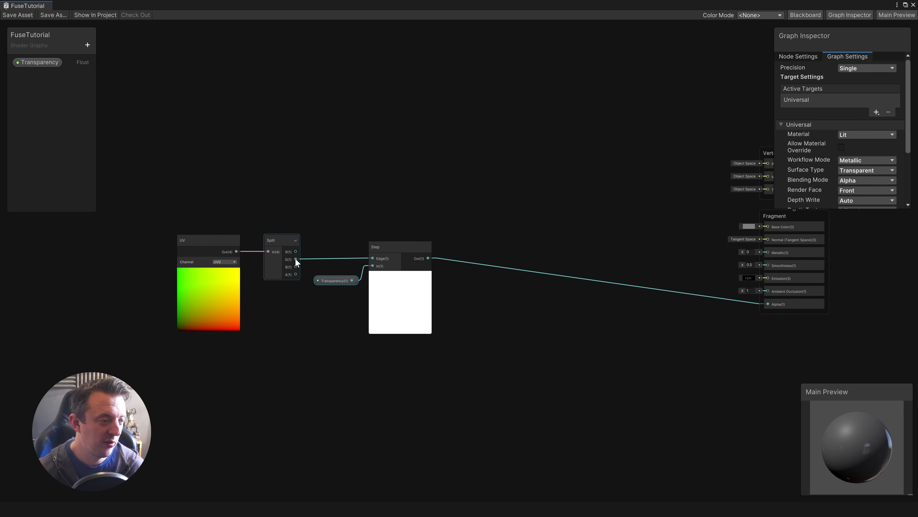
left_click_drag(296, 259, 337, 122)
type("su")
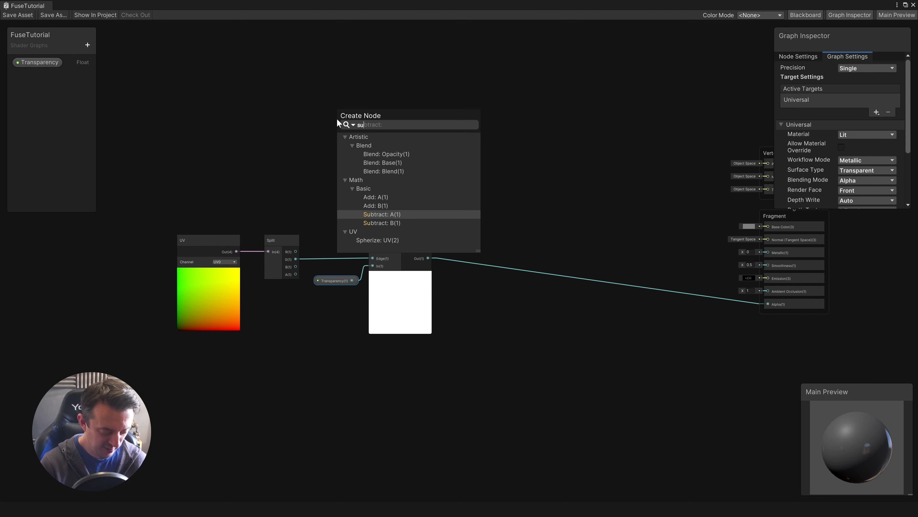
type("b")
key("Return")
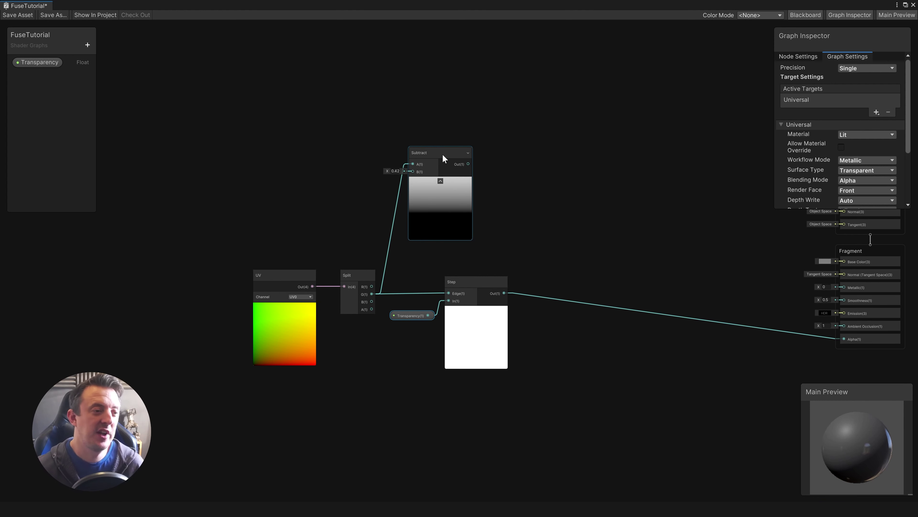
- Add a Float property named FirebandWidth with a default value of 5
left_click(88, 45)
left_click(110, 66)
type("Fire")
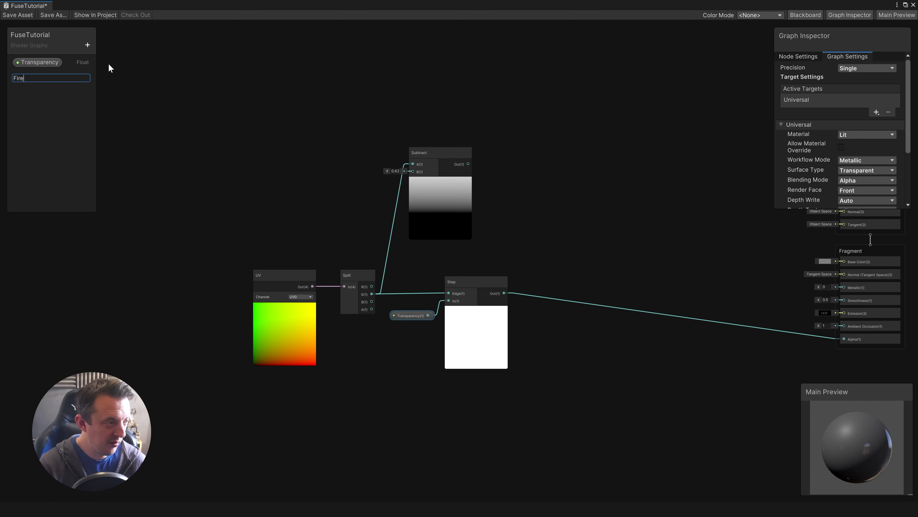
type("bandWi")
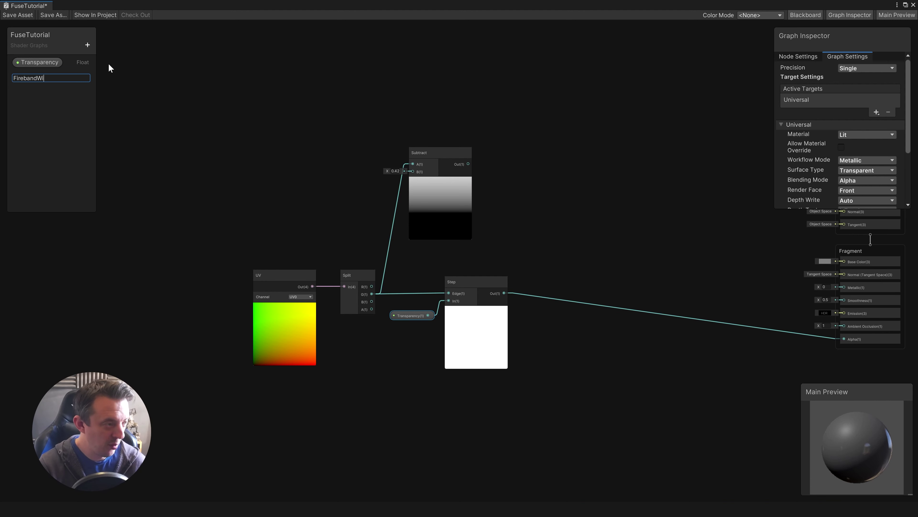
type("dth")
key("Return")
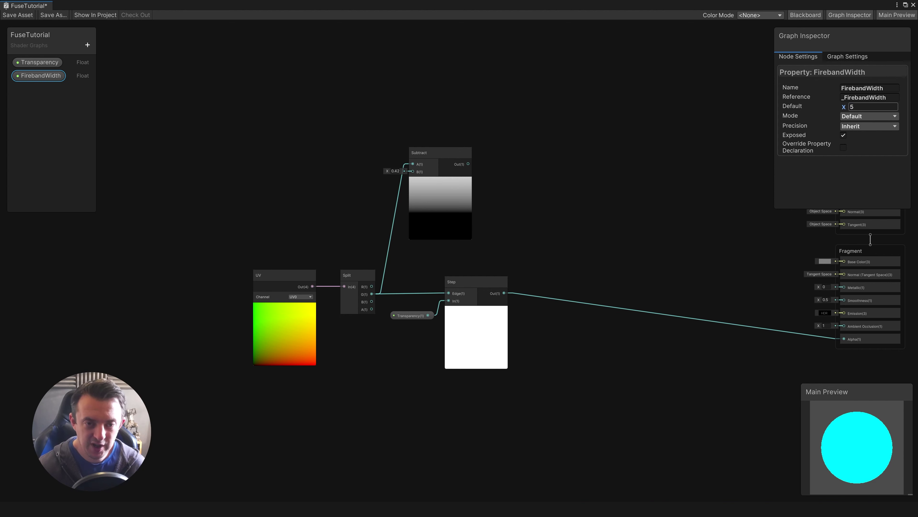
- Switch the FirebandWidth property to Slider mode and open its Max value for editing
left_click(869, 116)
left_click(860, 133)
left_click(846, 124)
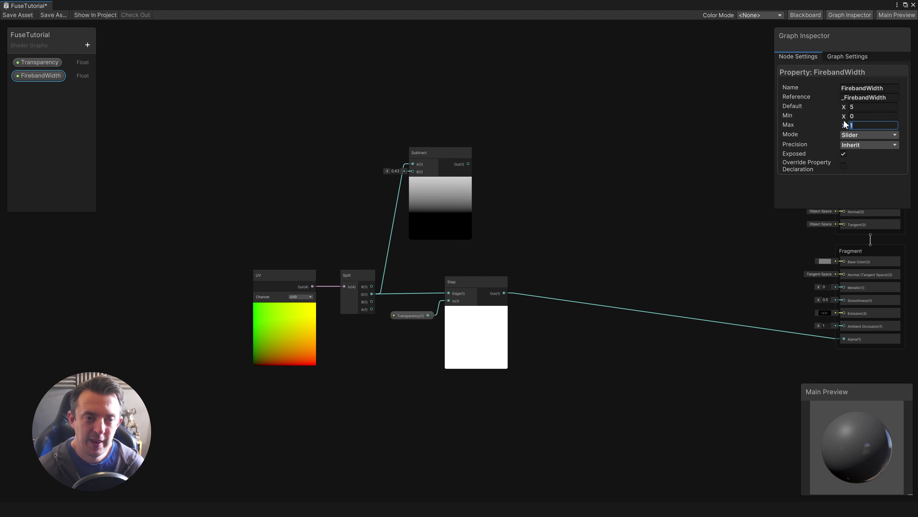
- Try to feed the FirebandWidth property into the Subtract node's B input
left_click_drag(41, 76, 414, 171)
left_click_drag(331, 175, 349, 174)
left_click_drag(421, 180, 448, 158)
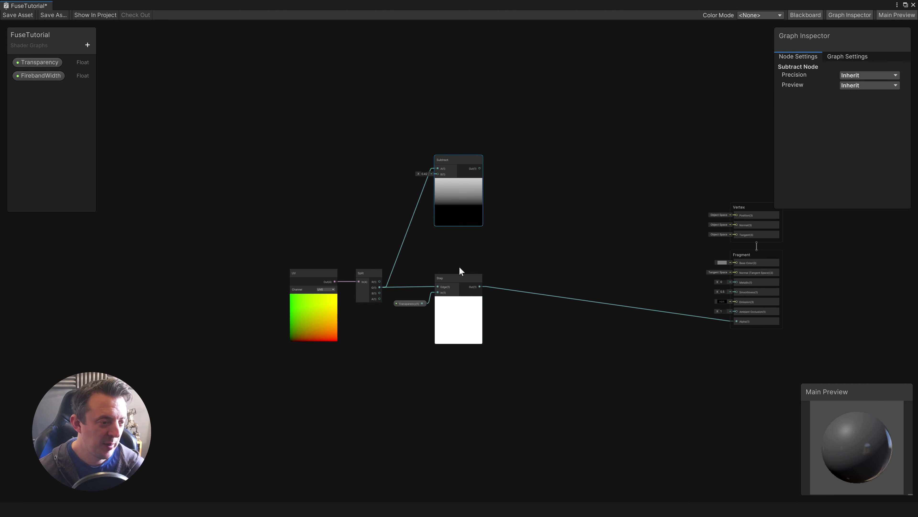
- Move the Step and Transparency nodes further along the graph and feed Transparency into the Subtract node's B input
left_click_drag(461, 278, 580, 286)
left_click_drag(405, 304, 431, 309)
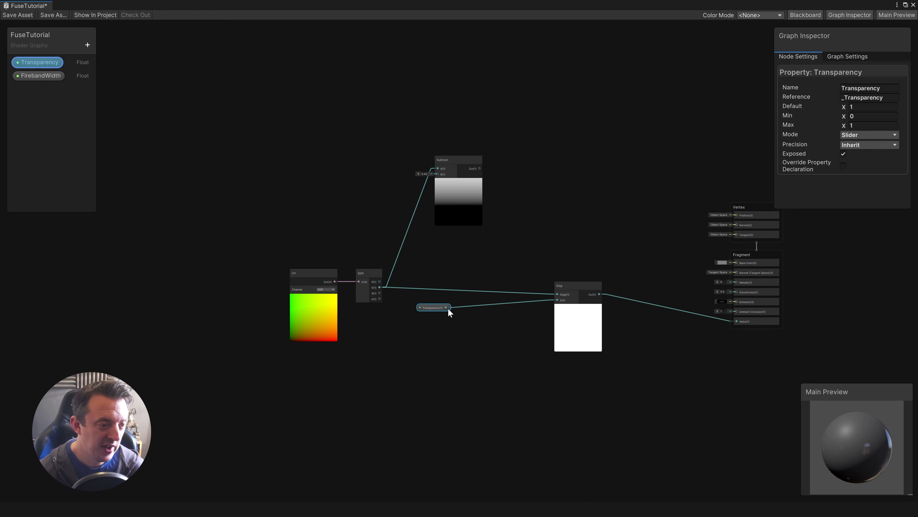
left_click_drag(447, 308, 479, 161)
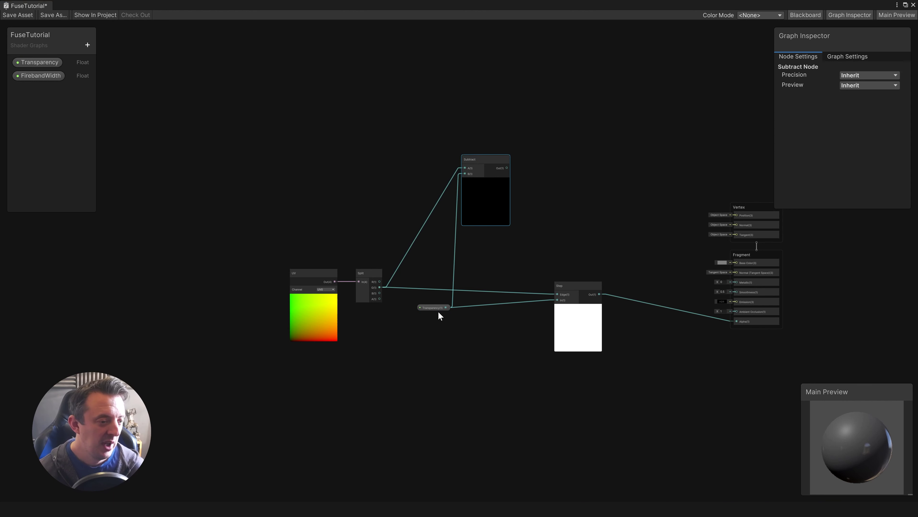
- Set the Transparency property's default value to 0.5
left_click(434, 307)
left_click(38, 62)
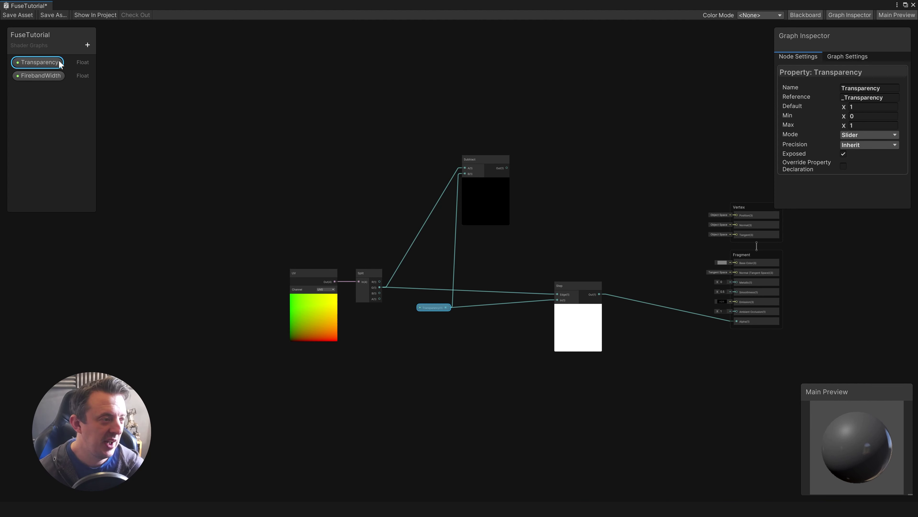
left_click(867, 107)
type("0.5")
key("Return")
- Tidy the graph by aligning the Step node beneath the Subtract node, with the Transparency node between them and the Split node
scroll(443, 259, "up", 2)
middle_click_drag(443, 258, 386, 249)
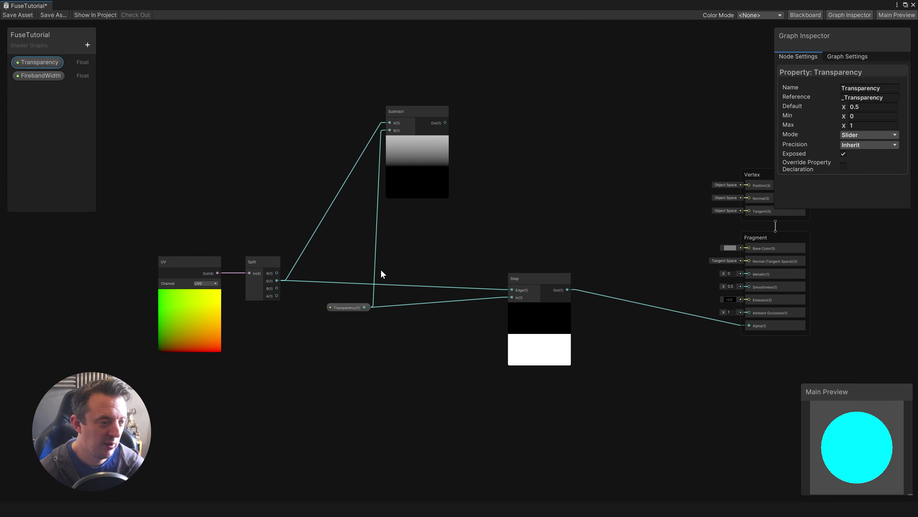
left_click_drag(350, 309, 331, 304)
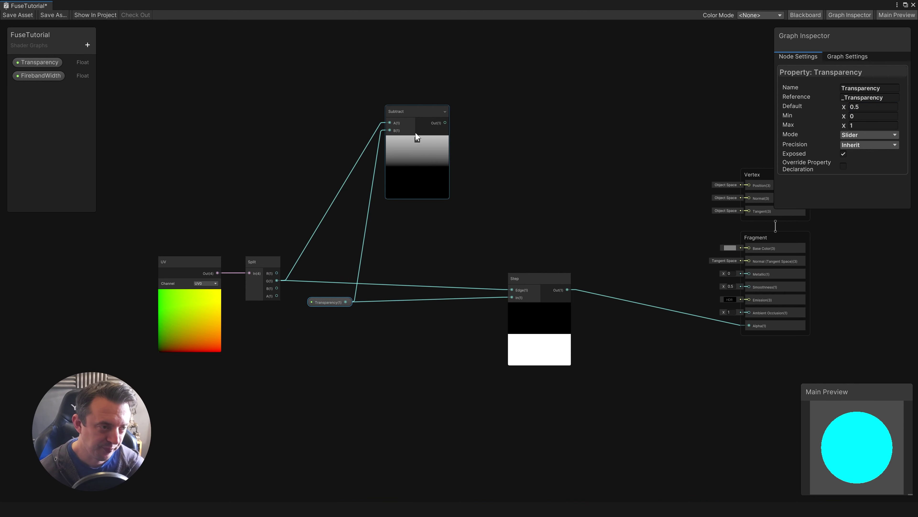
mouse_move(415, 133)
left_mouse_down()
mouse_move(447, 115)
mouse_move(410, 116)
left_mouse_up()
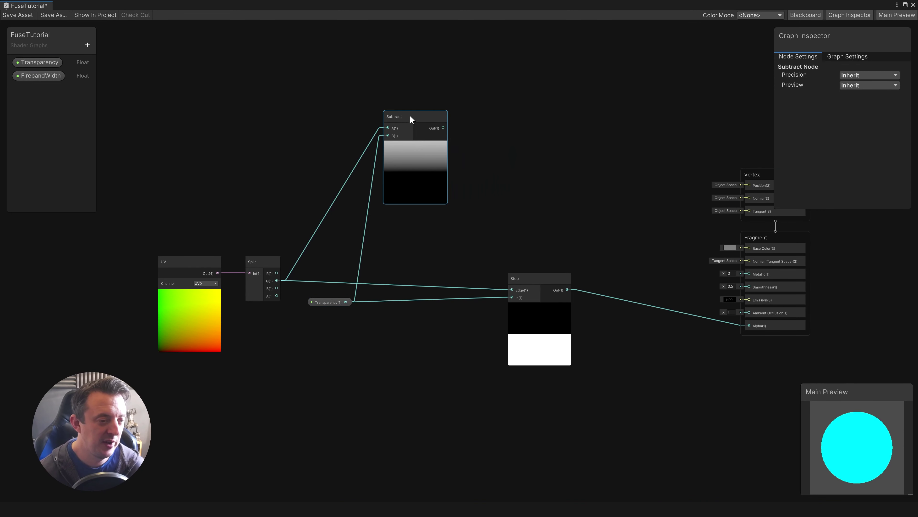
left_click_drag(534, 284, 431, 279)
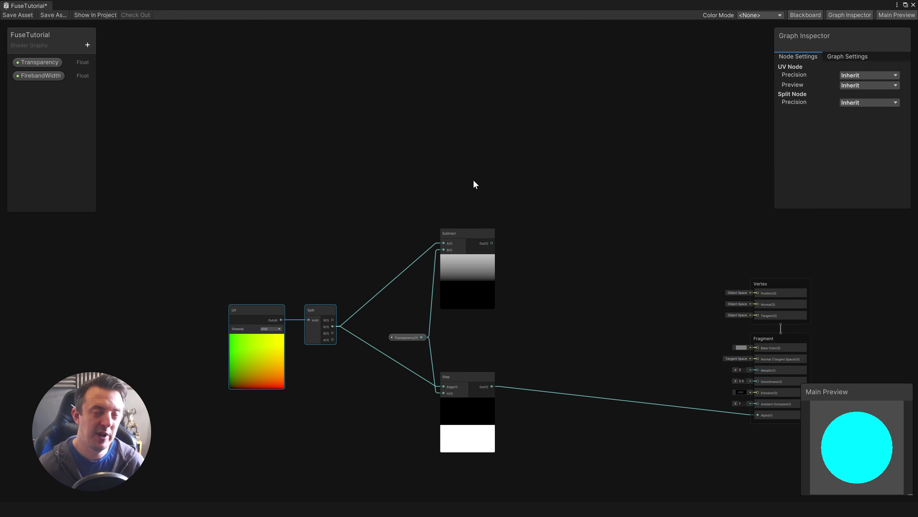
middle_click_drag(467, 226, 314, 187)
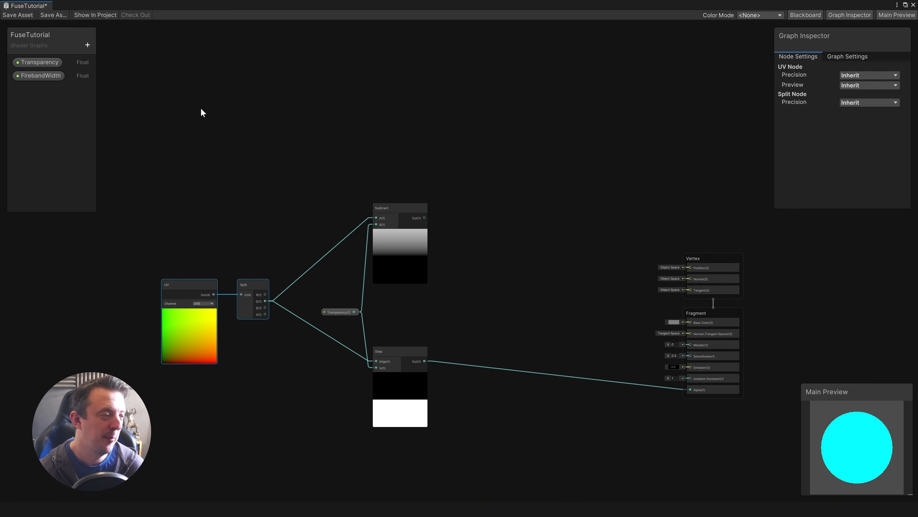
- Add a Time node in the empty area above the UV node
middle_click_drag(201, 109, 343, 150)
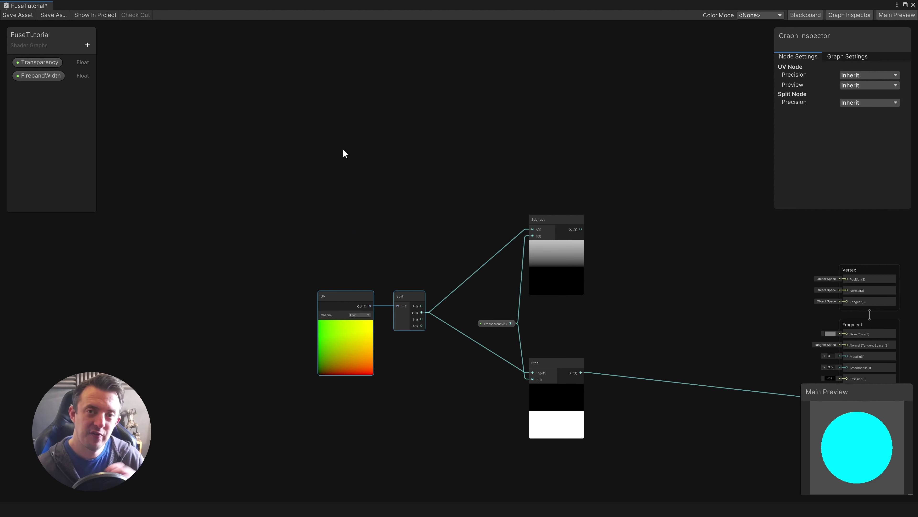
left_click(344, 149)
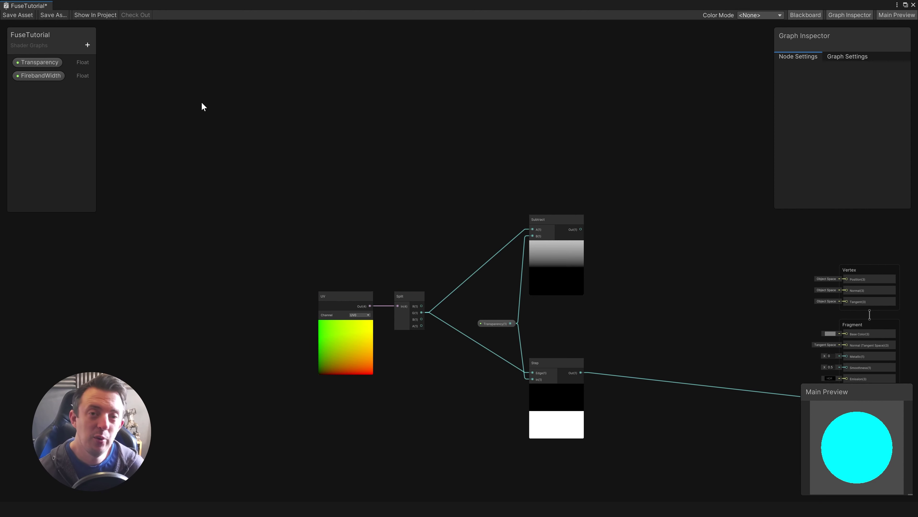
key("space")
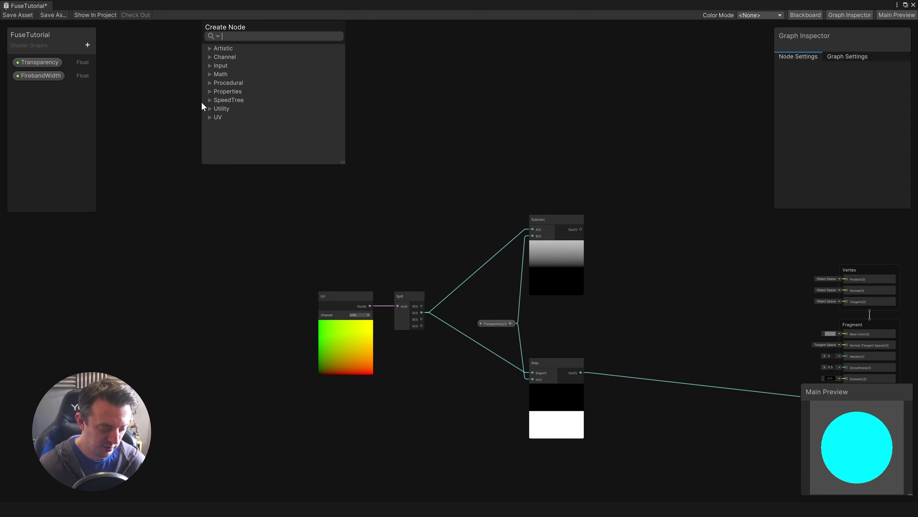
type("time")
key("Return")
scroll(417, 199, "up", 5)
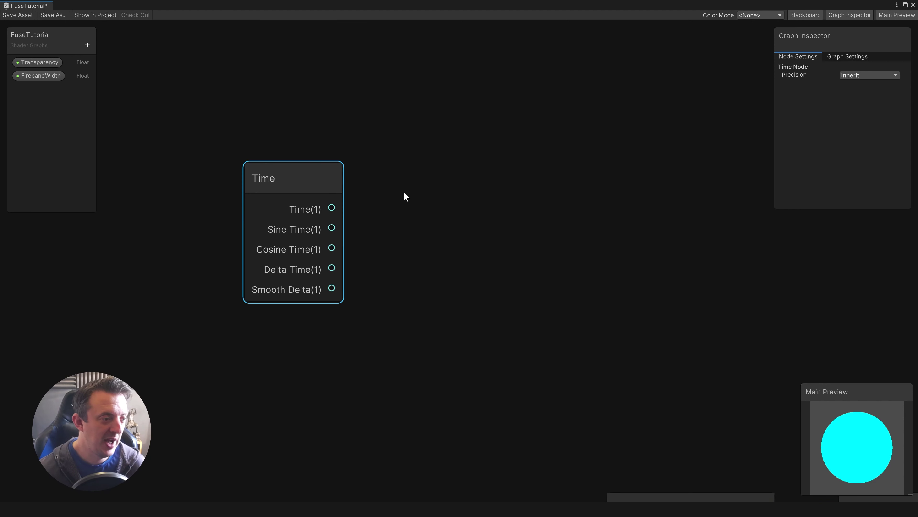
- Feed the Time output into input A of a new Multiply node and move both nodes clear of the UV node
left_click_drag(332, 208, 465, 214)
type("mu")
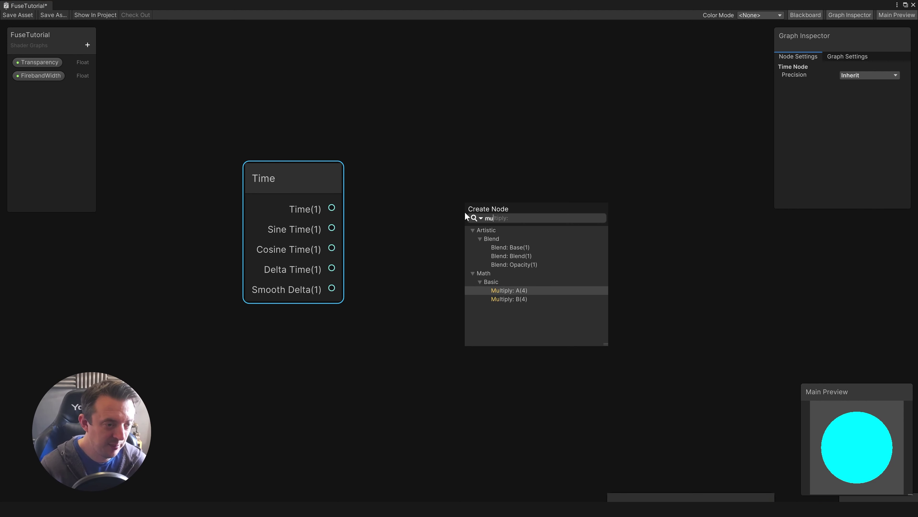
type("l")
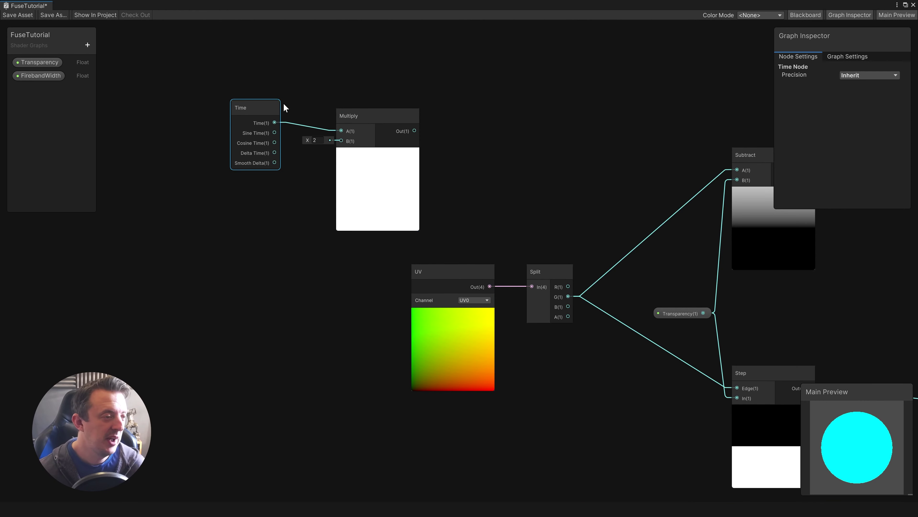
left_click_drag(254, 109, 208, 85)
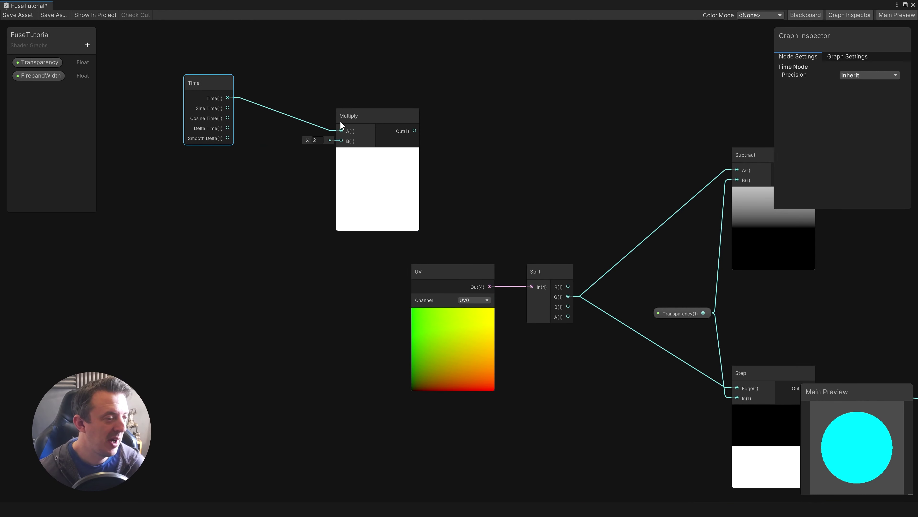
left_click_drag(352, 111, 309, 95)
middle_click_drag(411, 146, 500, 198)
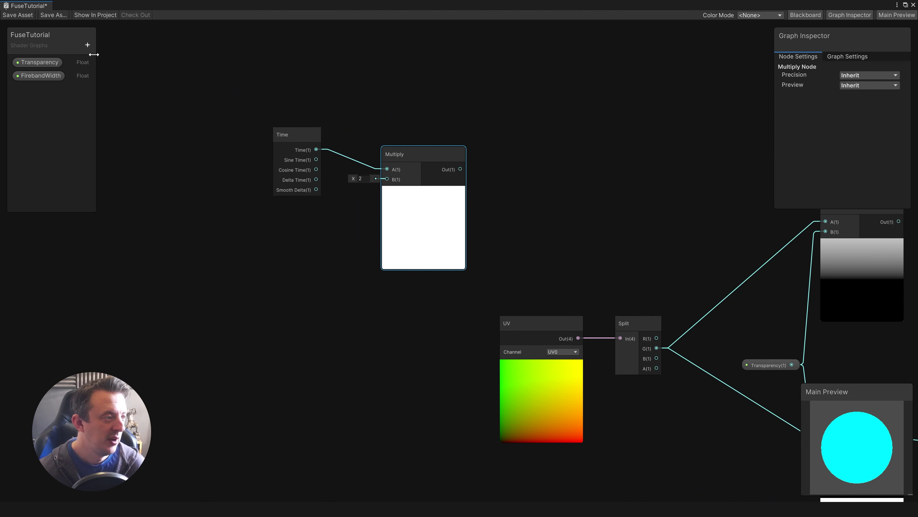
- Create a Vector 3 property named ScrollDirection with a default Y value of 1
left_click(87, 45)
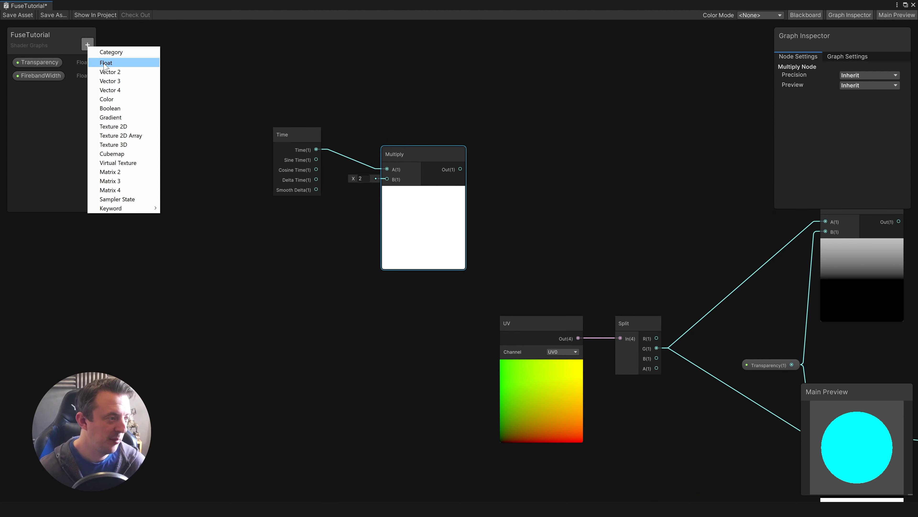
left_click(113, 81)
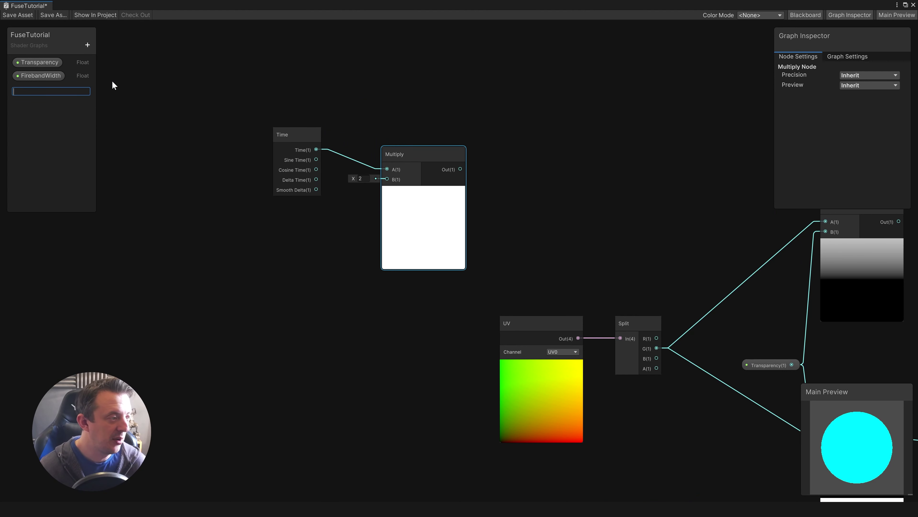
left_click(817, 87)
type("ScrollDirection")
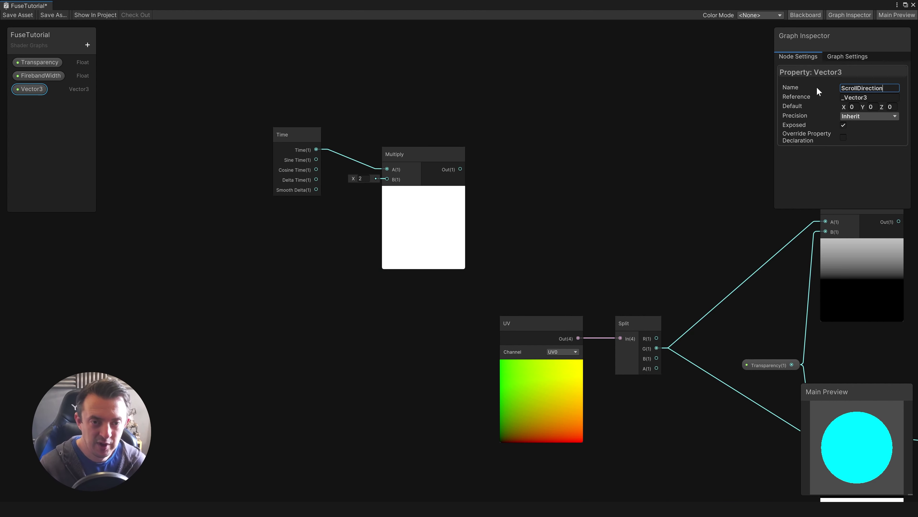
key("Return")
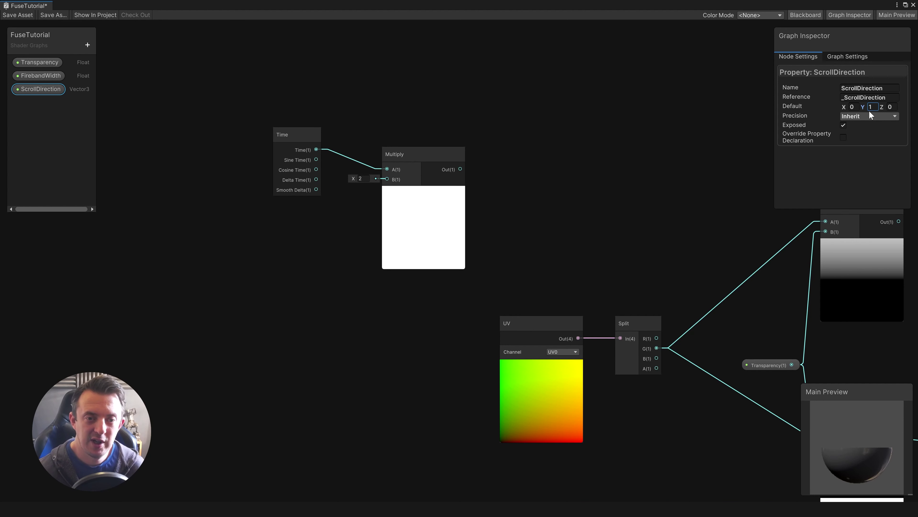
- Place ScrollDirection beneath the Time node, feed it into the Multiply node's B input, and reposition the group of nodes
left_click_drag(257, 199, 288, 211)
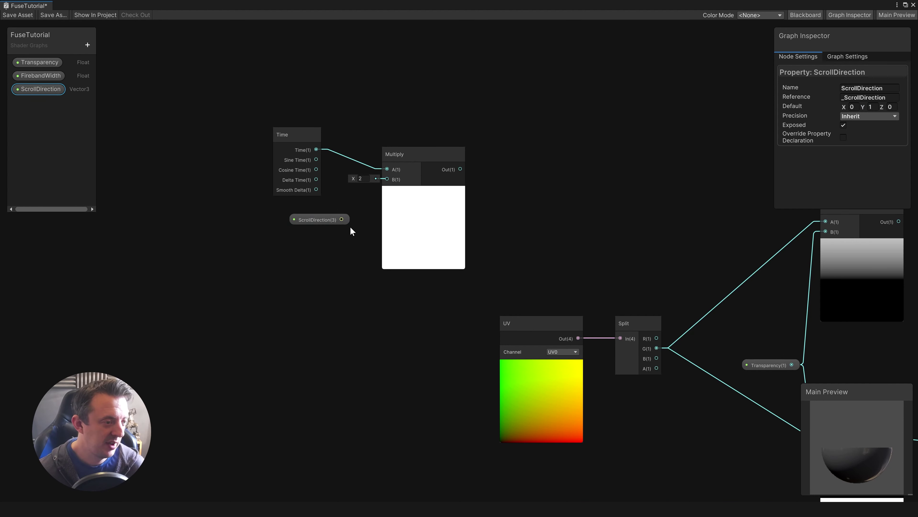
left_click_drag(342, 220, 389, 176)
scroll(447, 174, "down", 3)
left_click_drag(313, 235, 301, 125)
middle_click_drag(389, 145, 465, 142)
left_click(465, 142)
scroll(465, 142, "up", 2)
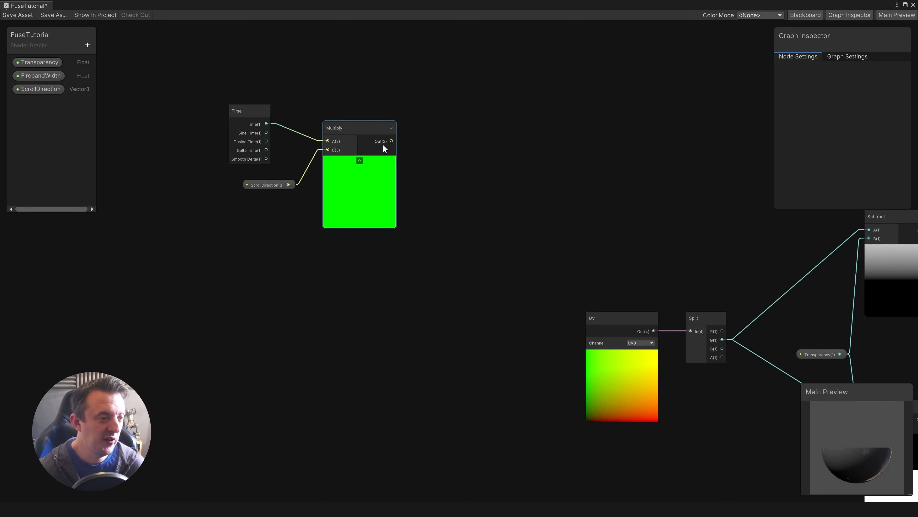
- Feed the Multiply output into the Offset input of a new Tiling And Offset node and place it beside the Multiply node
left_click_drag(392, 141, 509, 130)
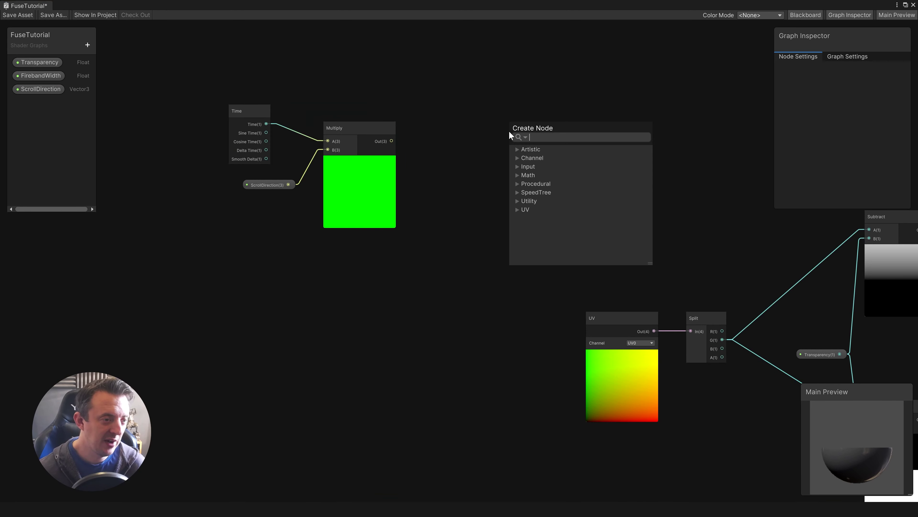
type("tilin")
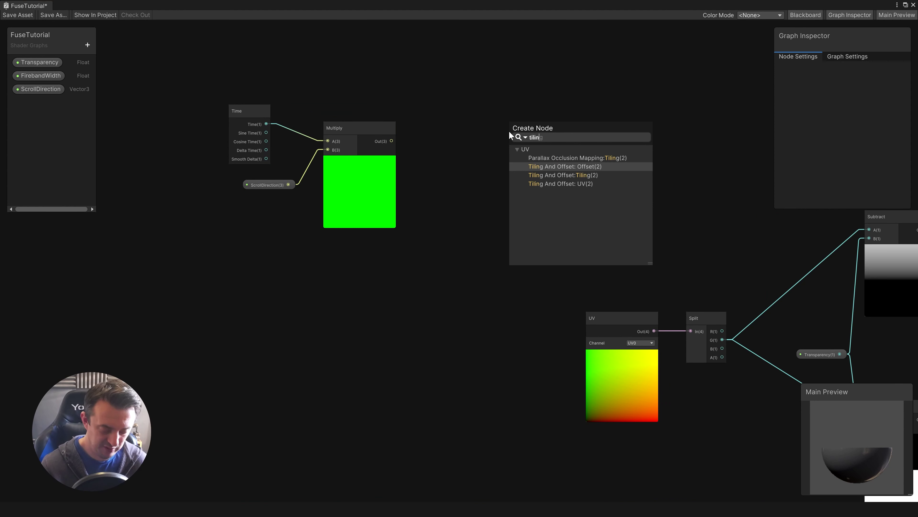
key("Return")
middle_click_drag(508, 130, 372, 126)
left_click_drag(402, 102, 367, 102)
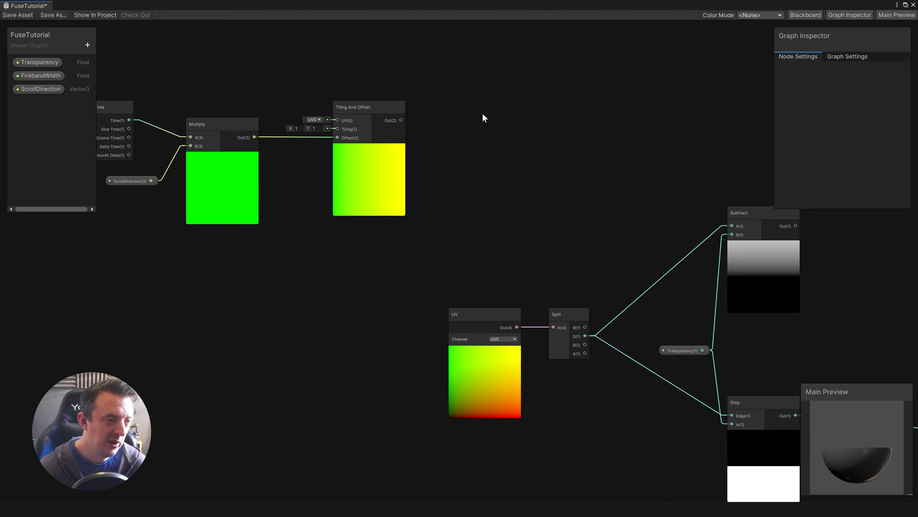
- Add a Simple Noise node with a scale of 147 and feed the Tiling And Offset output into its UV input
key("space")
type("simpl")
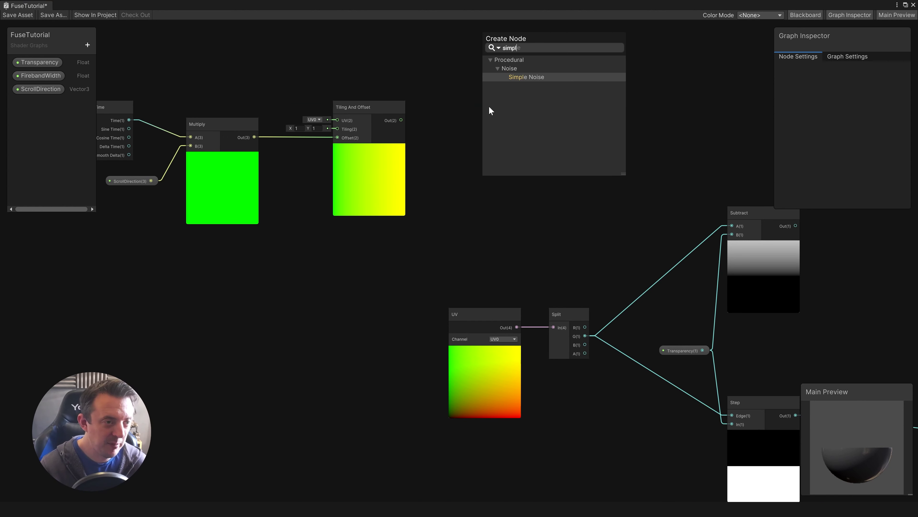
key("Return")
scroll(441, 105, "up", 3)
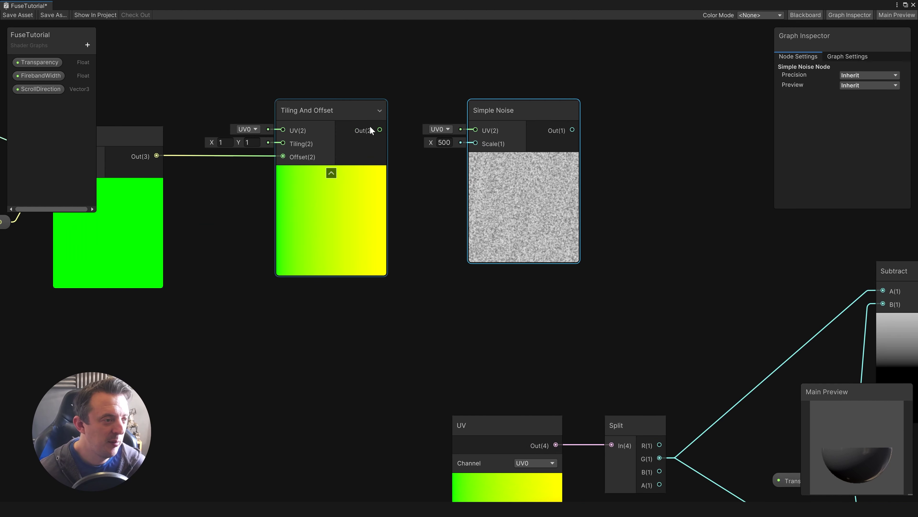
left_click_drag(380, 130, 630, 224)
scroll(629, 225, "down", 3)
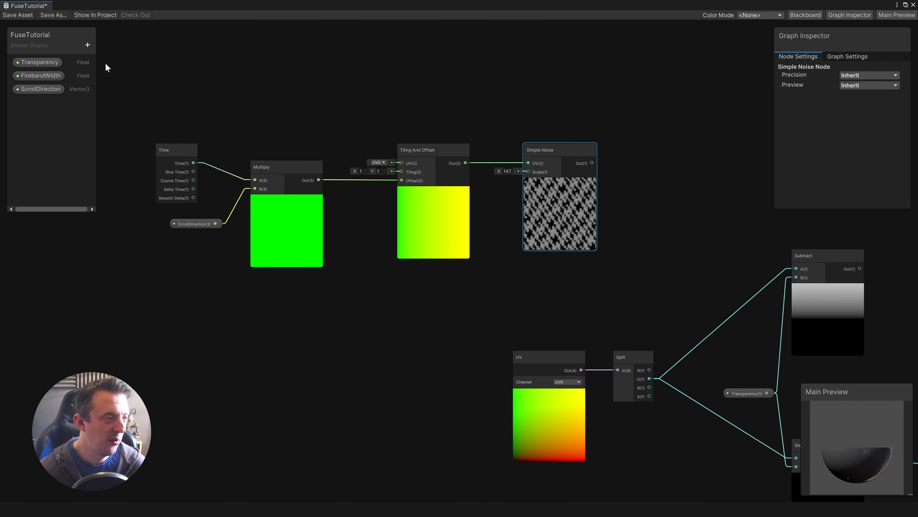
- Create a Float property named NoiseScale with a default value of 147
left_click(87, 45)
left_click(108, 63)
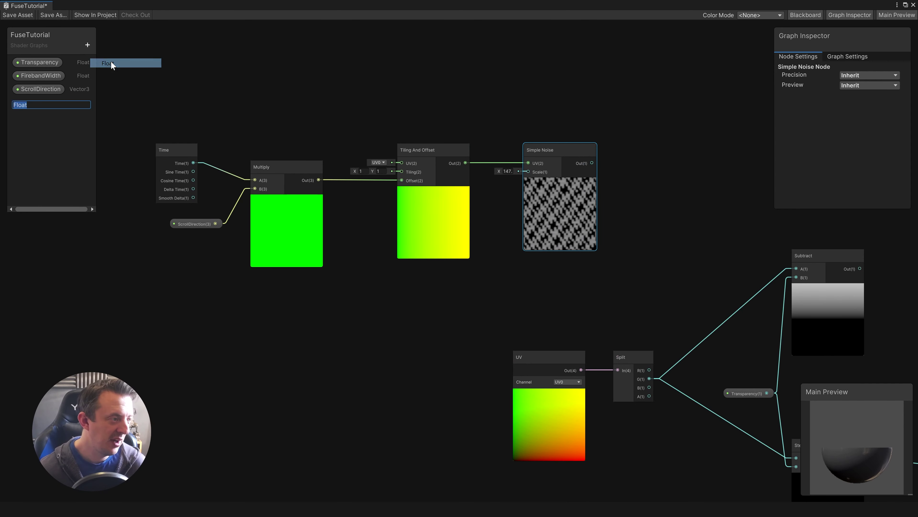
key("BackSpace")
type("Nois")
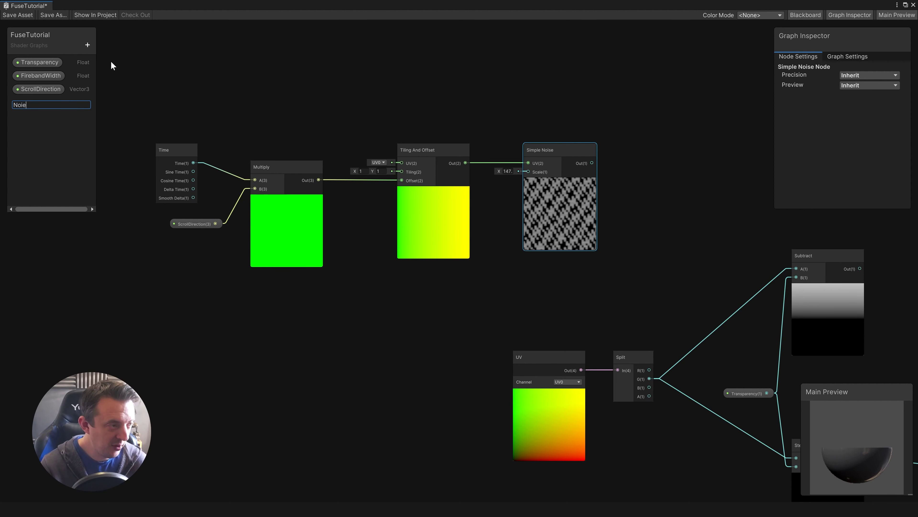
type("eScale")
key("Return")
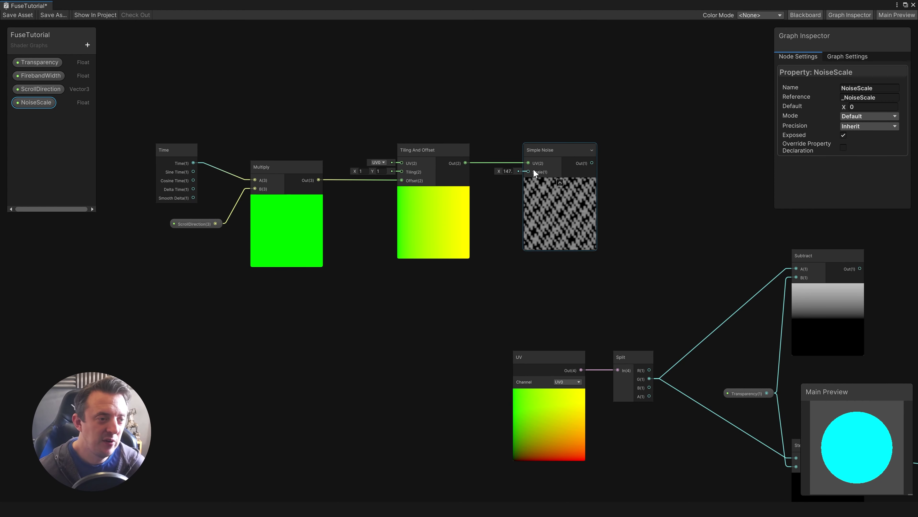
left_click(869, 107)
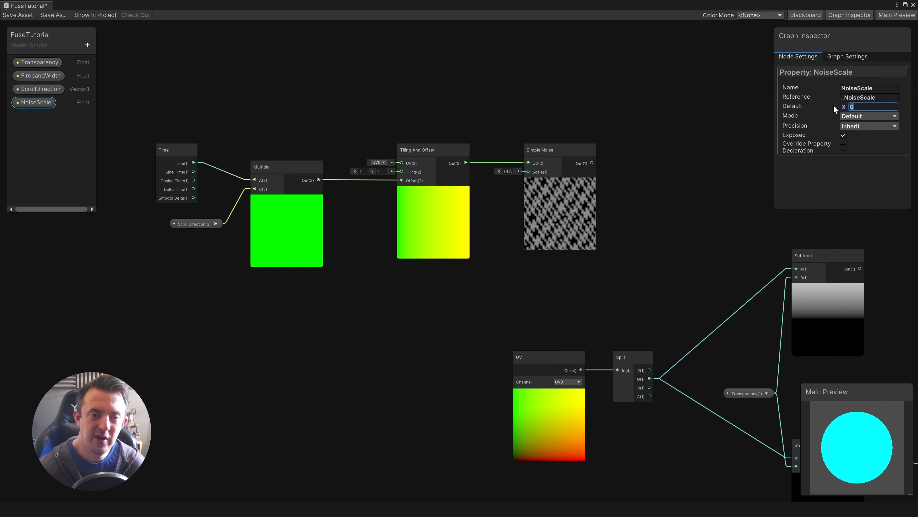
type("147")
key("Return")
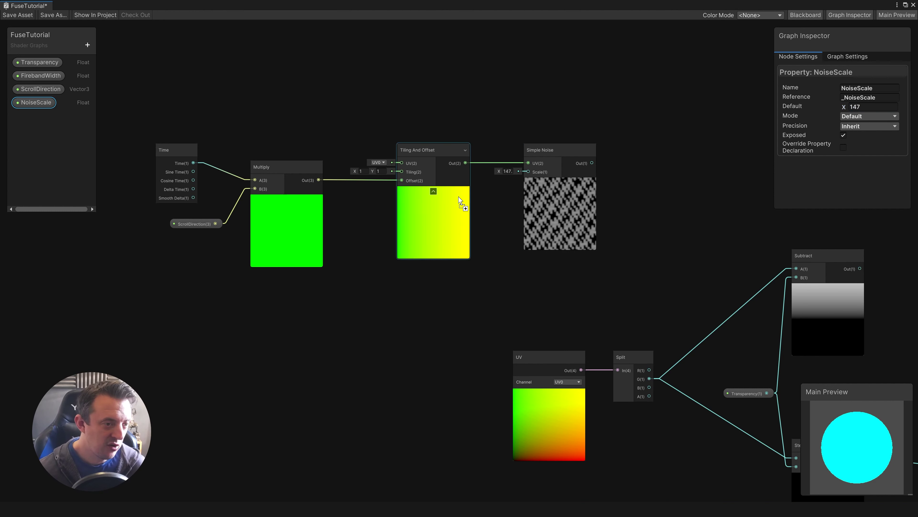
- Feed NoiseScale into the Simple Noise node's Scale input and set the Tiling And Offset node's tiling to X 2, Y 2
mouse_move(487, 198)
left_mouse_down()
mouse_move(528, 184)
mouse_move(528, 170)
mouse_move(496, 183)
left_mouse_up()
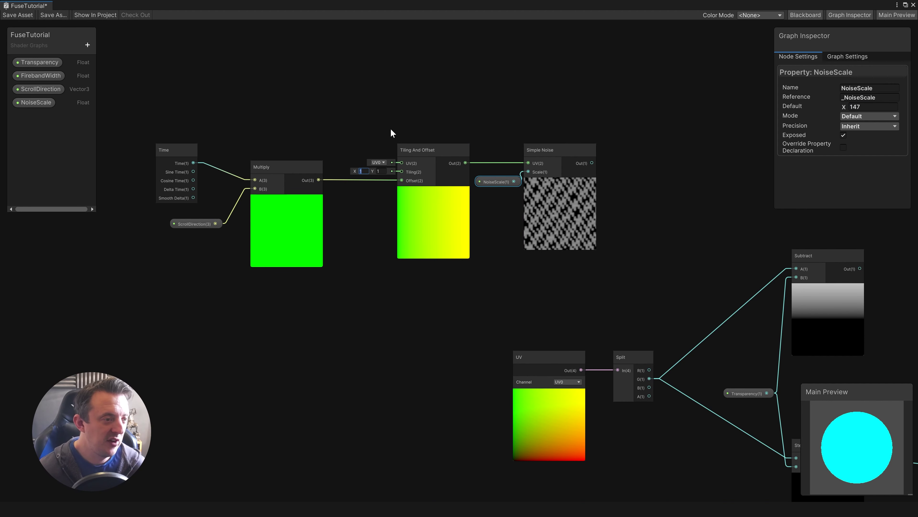
type("5")
key("Tab")
type("5")
scroll(566, 199, "up", 4)
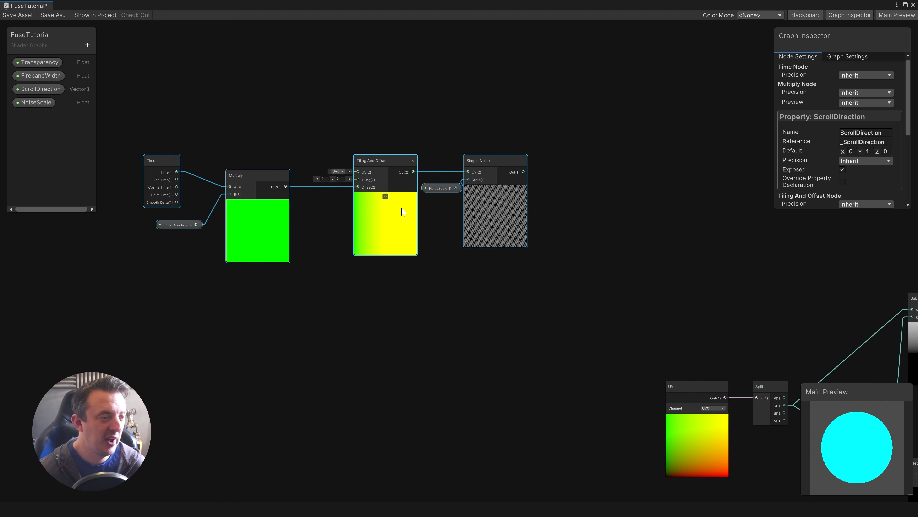
- Group the nodes from Time through Simple Noise under the title Scrolling Noise
left_click_drag(379, 157, 369, 151)
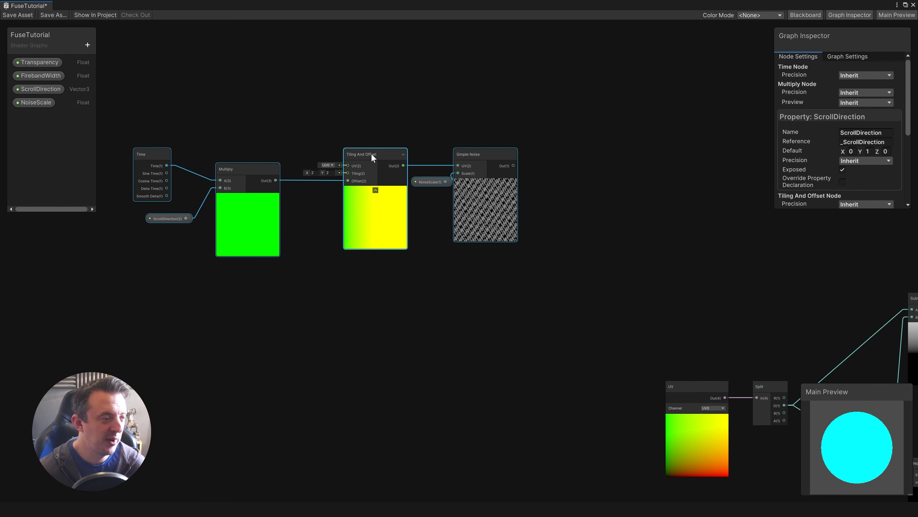
right_click(372, 155)
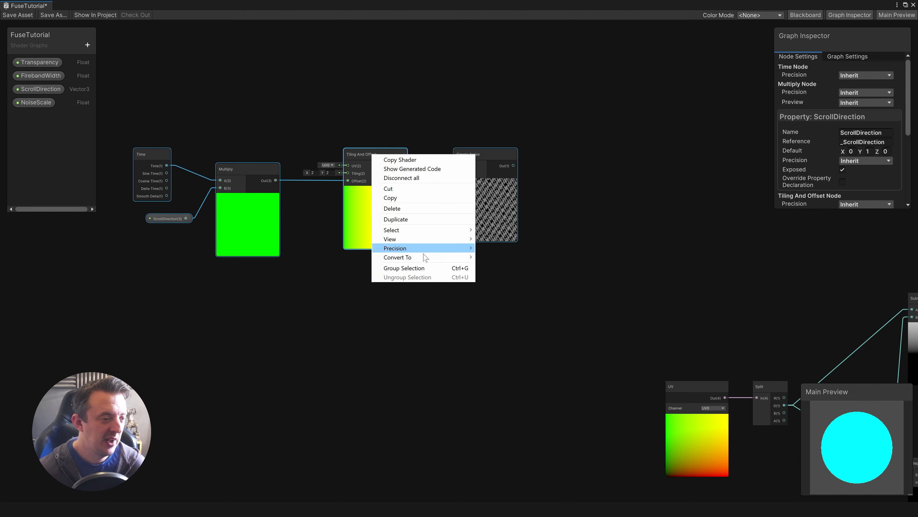
left_click(423, 269)
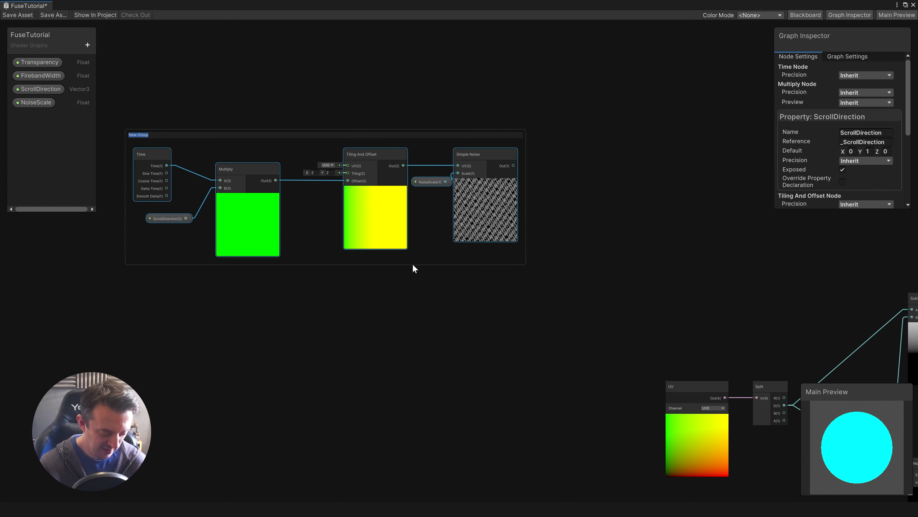
type("Scrolling Noise")
middle_click_drag(571, 233, 494, 166)
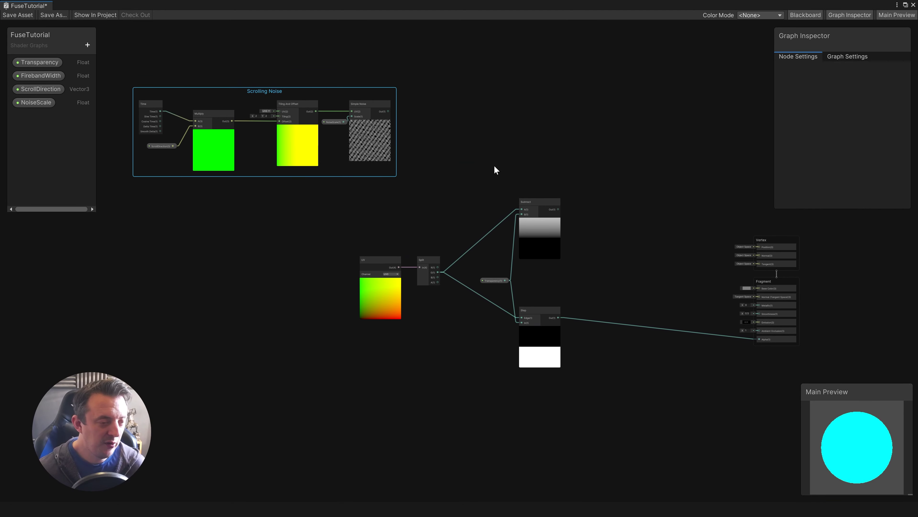
left_click(495, 166)
- Add a Multiply node above the Subtract node, feed the Subtract output into its A input, and set B to 0.99
scroll(532, 139, "up", 3)
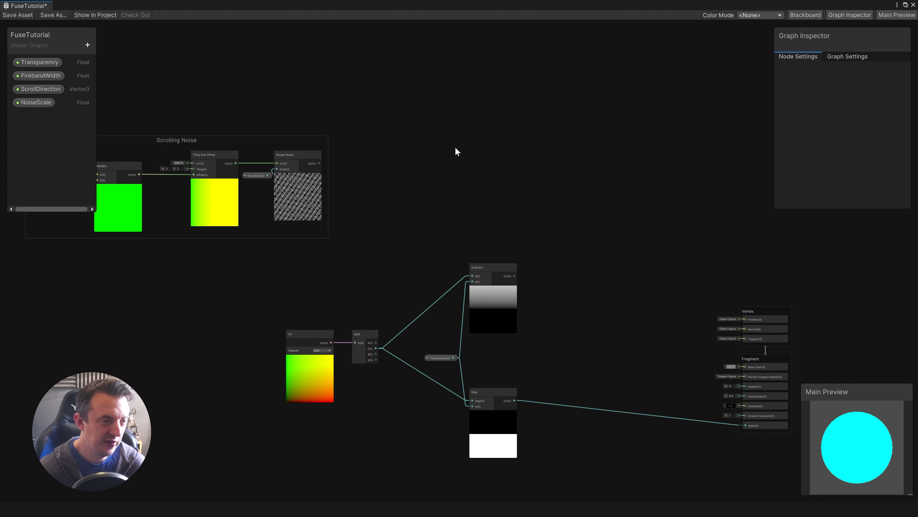
key("space")
type("multip")
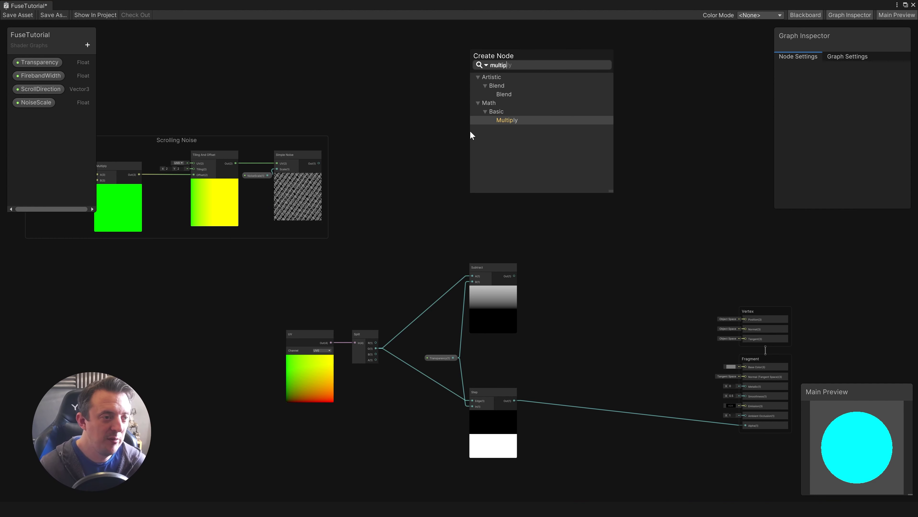
key("Return")
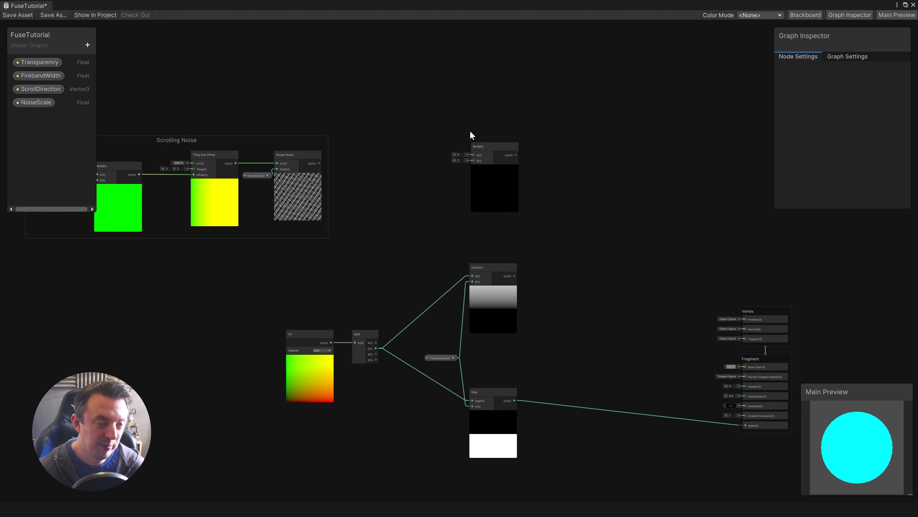
scroll(470, 134, "up", 2)
left_click_drag(542, 313, 564, 138)
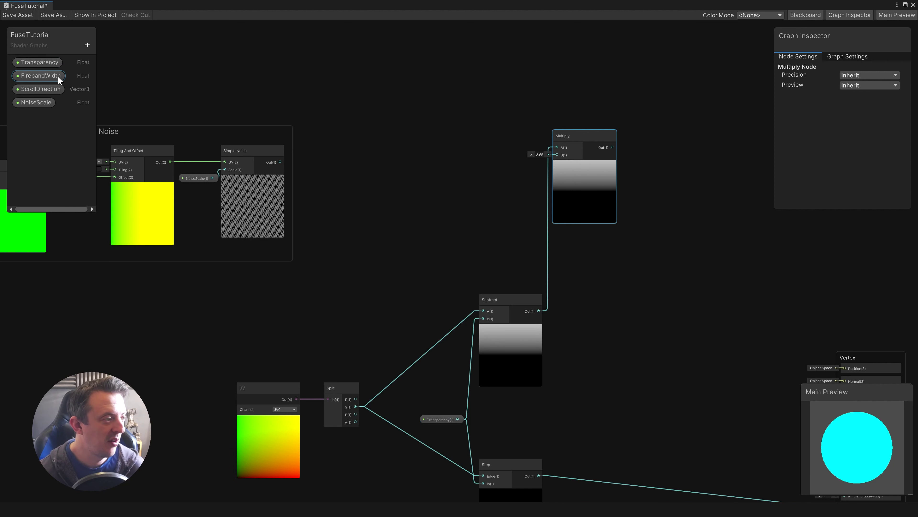
- Set the FirebandWidth property's slider to a default of 5, a minimum of 0 and a maximum of 10
left_click(39, 75)
key("Tab")
key("Tab")
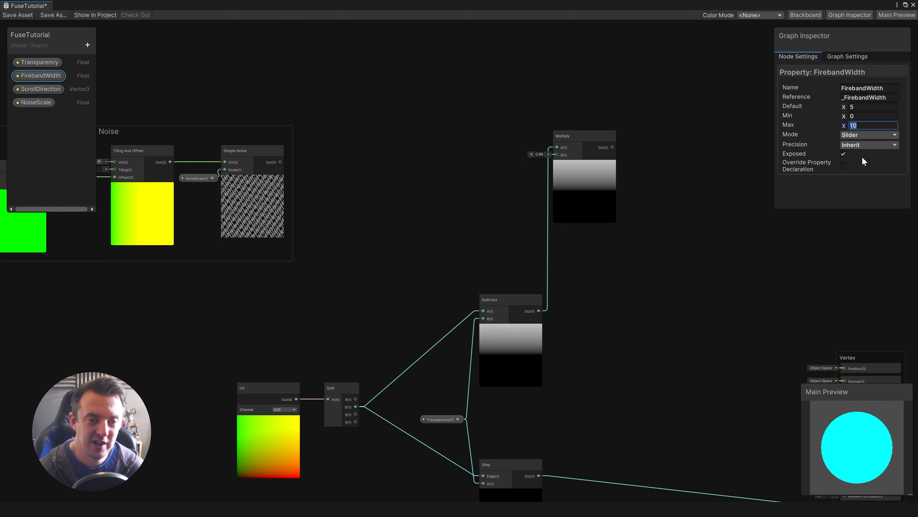
- Place the FirebandWidth property beside the upper Multiply node and feed it into the node's B input
left_click_drag(42, 77, 534, 191)
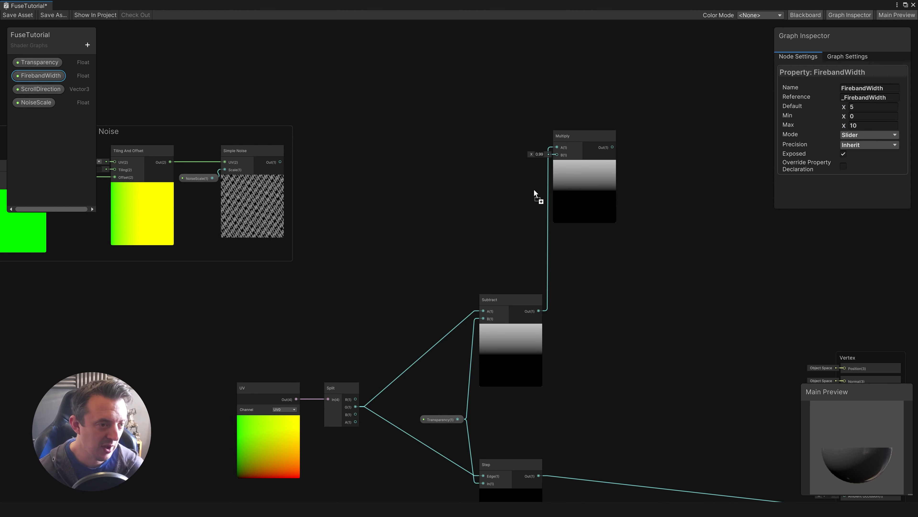
left_click_drag(504, 163, 504, 165)
scroll(541, 164, "up", 2)
left_click_drag(529, 174, 562, 152)
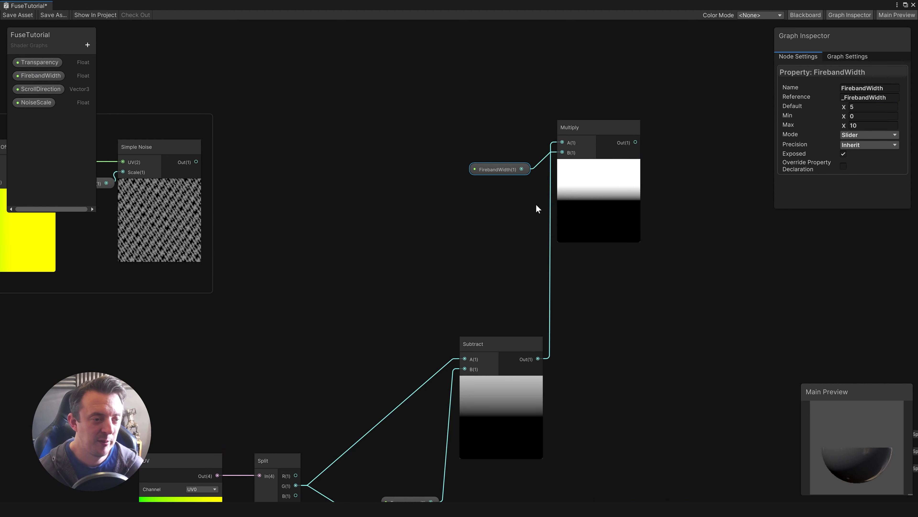
key("a")
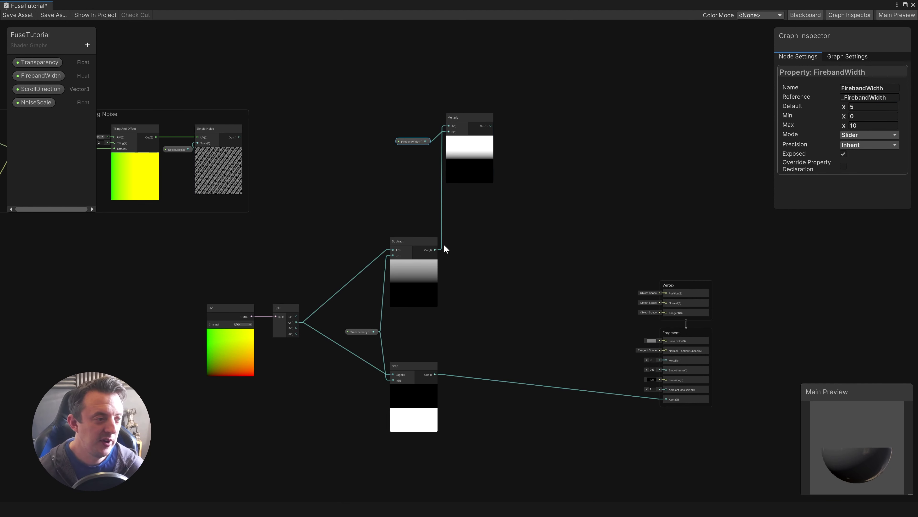
scroll(502, 177, "up", 2)
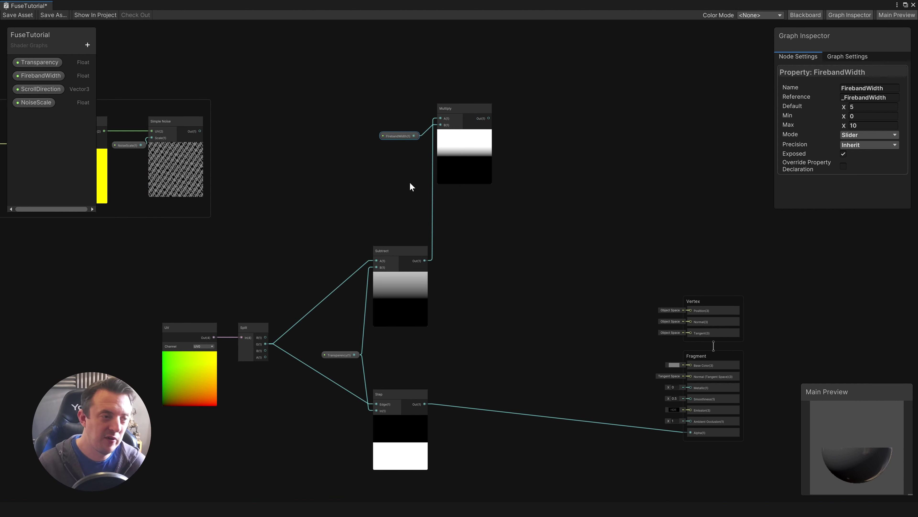
- Add a Color Mask node that takes the upper Multiply node's output as its In input
left_click_drag(490, 118, 541, 143)
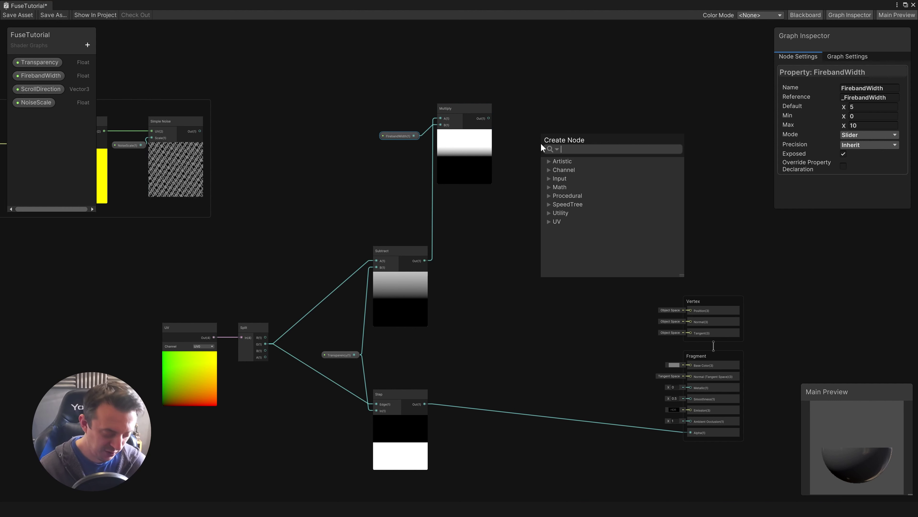
type("colo")
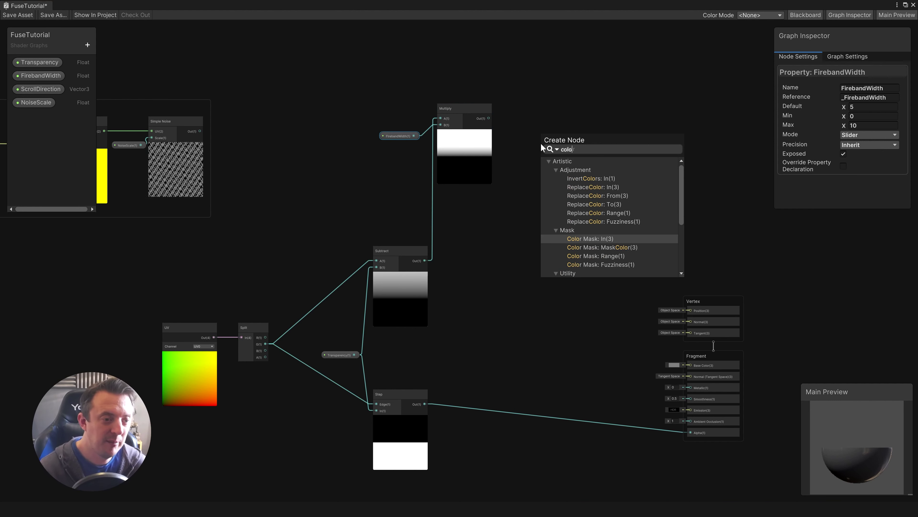
key("Return")
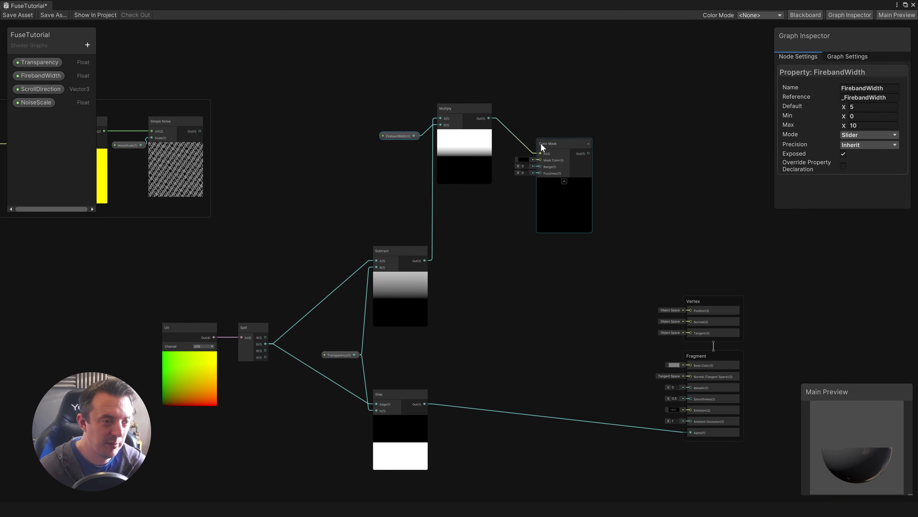
left_click(550, 137)
scroll(538, 118, "up", 3)
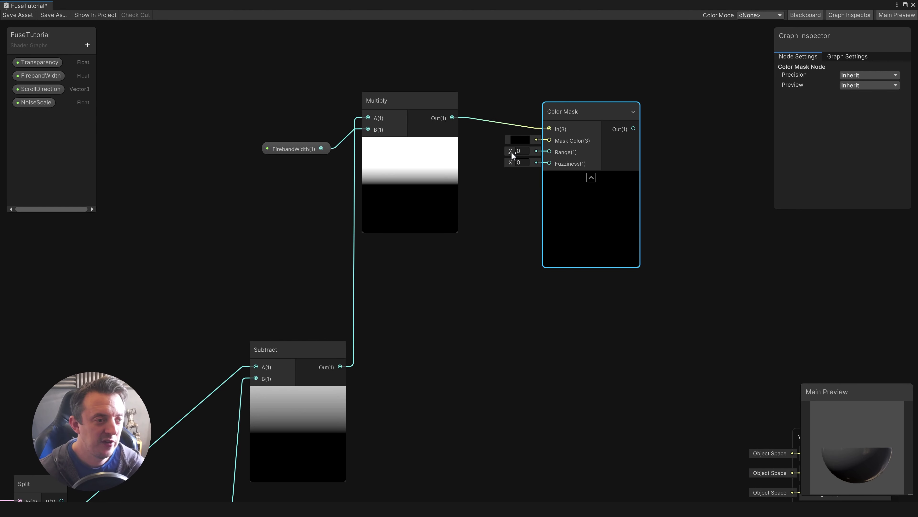
- Set the Color Mask node's Range to 0.18
left_click_drag(511, 152, 523, 152)
scroll(421, 299, "down", 5)
left_click(287, 436)
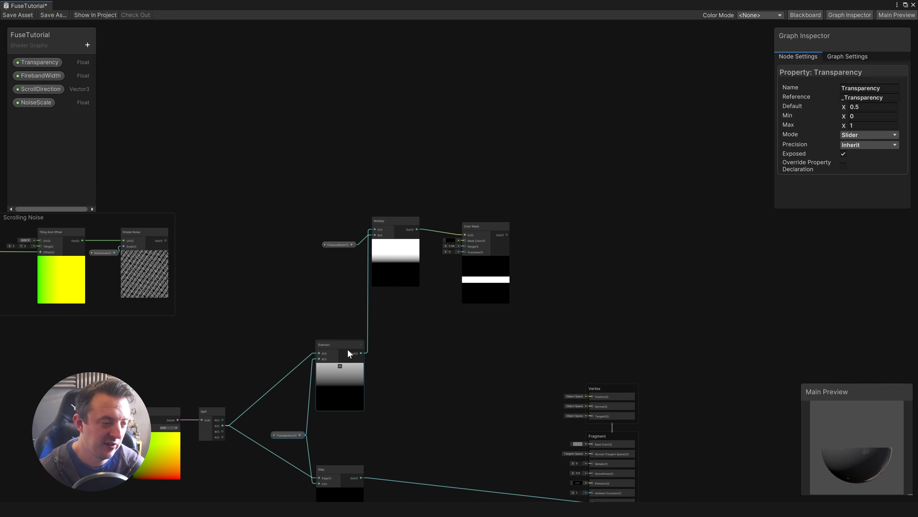
mouse_move(843, 109)
left_mouse_down()
mouse_move(853, 108)
mouse_move(842, 107)
left_mouse_up()
scroll(465, 264, "up", 6)
left_click(433, 222)
type(".18")
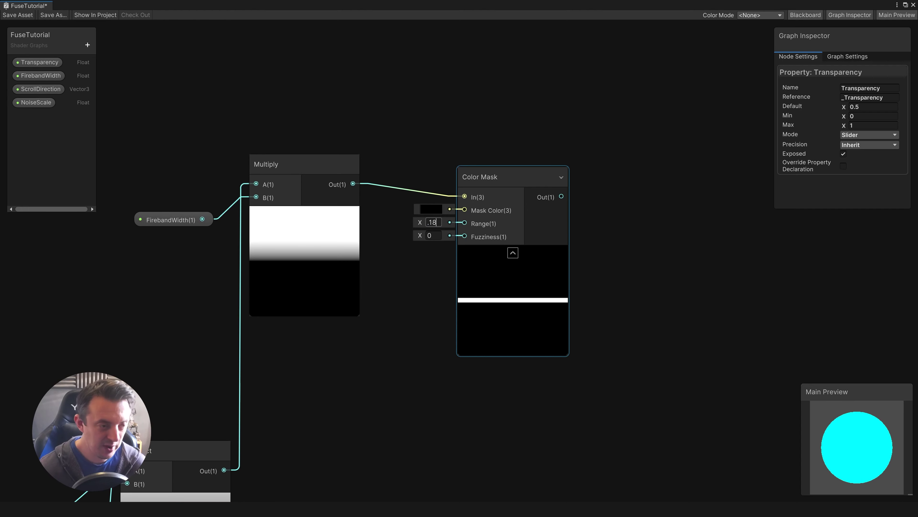
scroll(480, 214, "down", 6)
scroll(478, 213, "up", 2)
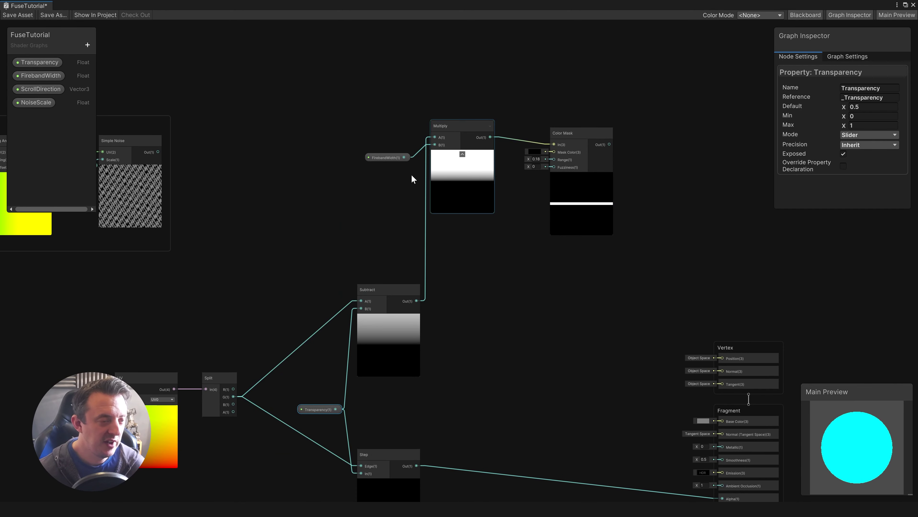
scroll(571, 213, "up", 3)
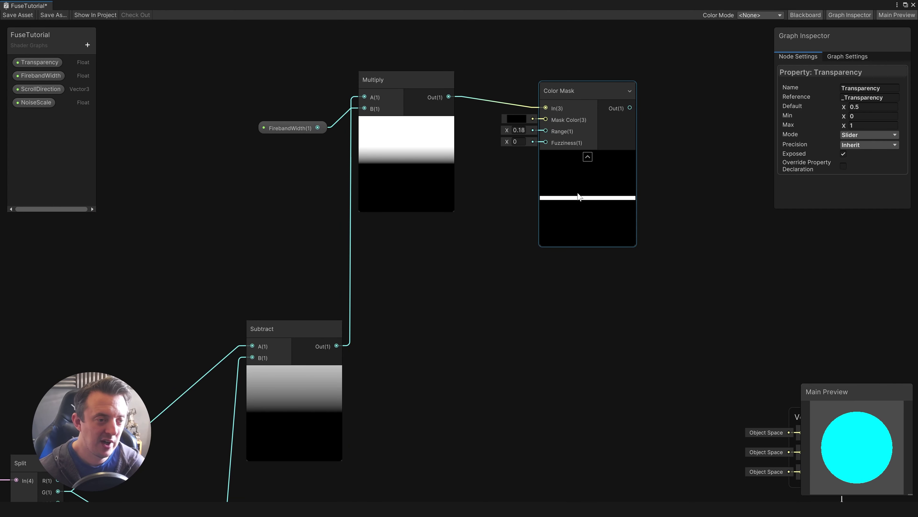
- Feed the Simple Noise output into the Color Mask node's Fuzziness input
scroll(308, 237, "down", 3)
middle_click_drag(309, 239, 445, 238)
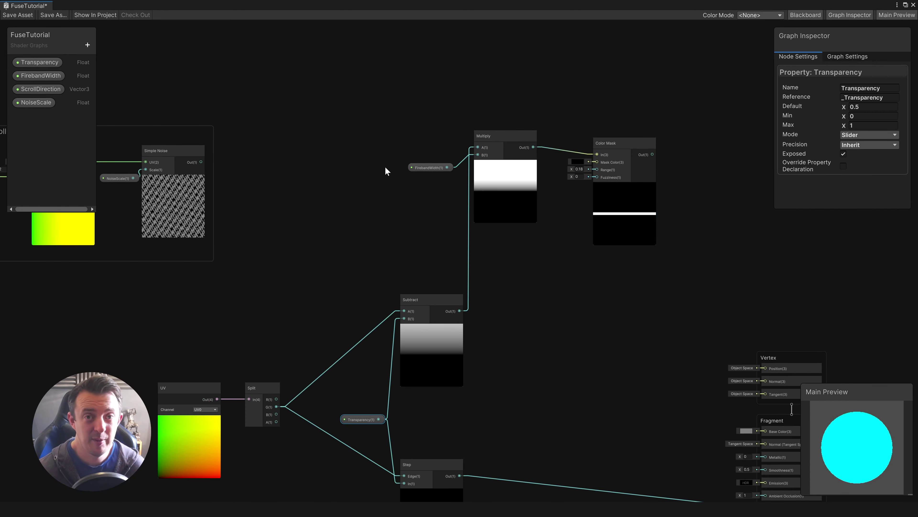
left_click_drag(201, 162, 598, 177)
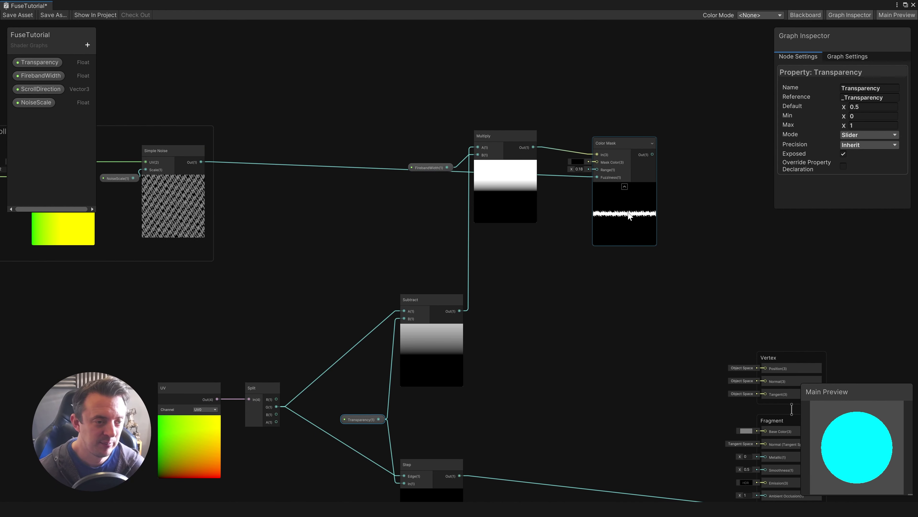
scroll(630, 216, "up", 5)
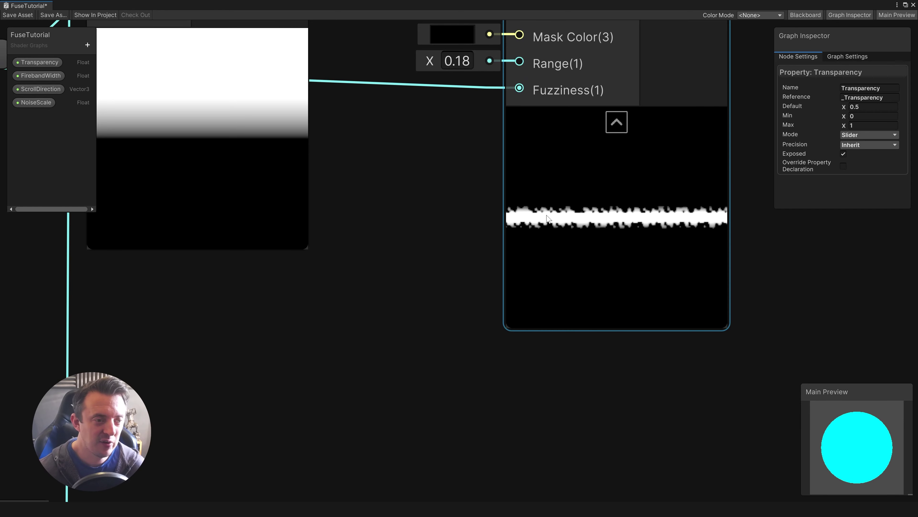
- Set the ScrollDirection property's default Y value to 0.2 and inspect the scrolling band in the Color Mask preview
scroll(615, 218, "down", 3)
scroll(601, 222, "down", 5)
middle_click_drag(508, 217, 667, 219)
middle_click_drag(226, 222, 511, 203)
scroll(511, 204, "up", 1)
middle_click_drag(113, 211, 162, 212)
left_click(149, 204)
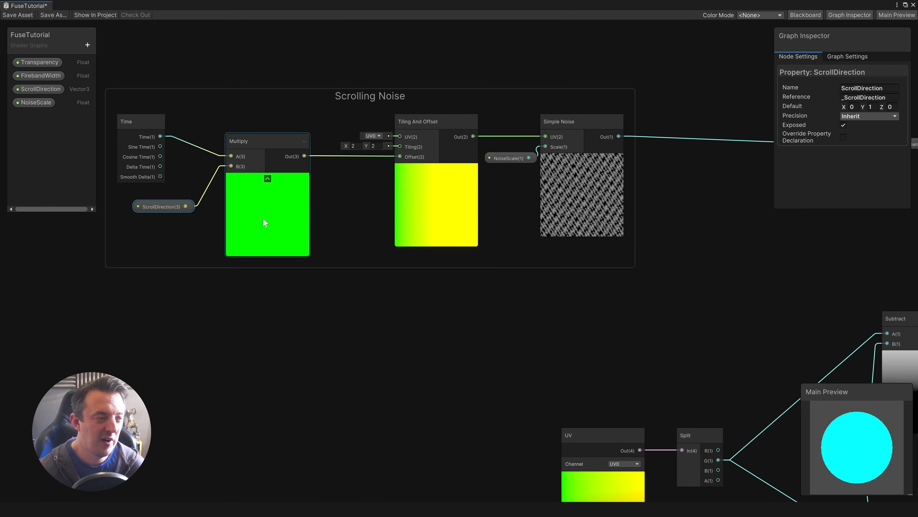
left_click(871, 106)
type("0.2")
middle_click_drag(781, 207, 590, 203)
middle_click_drag(720, 178, 353, 179)
scroll(632, 211, "up", 3)
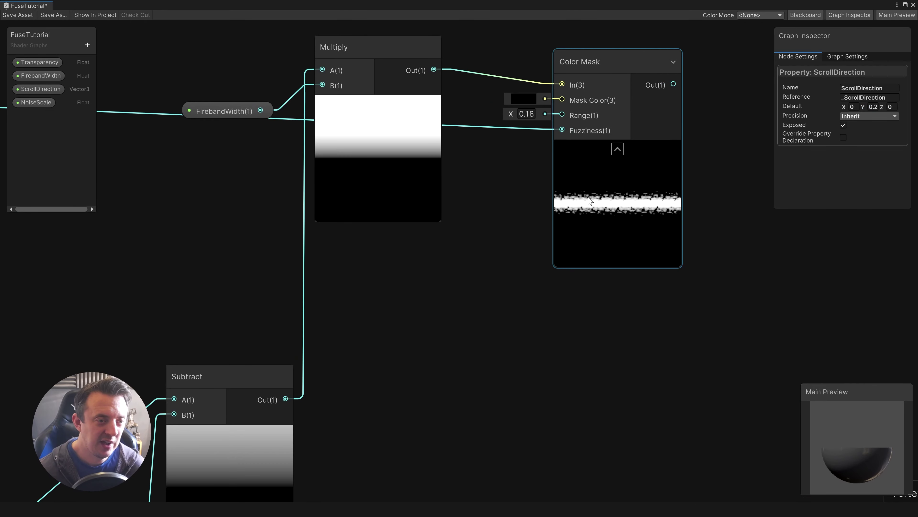
scroll(614, 207, "down", 5)
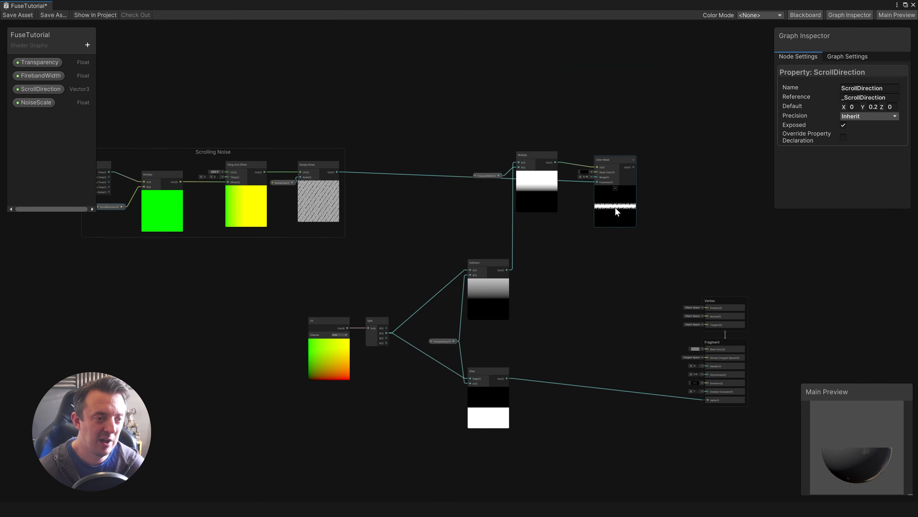
scroll(593, 188, "up", 2)
scroll(543, 181, "down", 4)
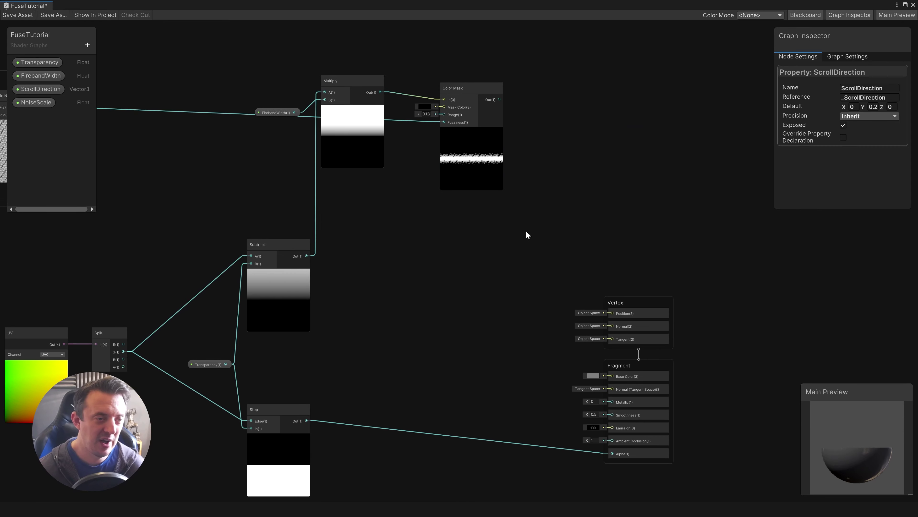
- Rearrange the FirebandWidth, upper Multiply and Color Mask nodes so the noise connection runs clear below FirebandWidth
scroll(499, 224, "up", 3)
left_click(469, 106)
middle_click_drag(648, 168, 574, 178)
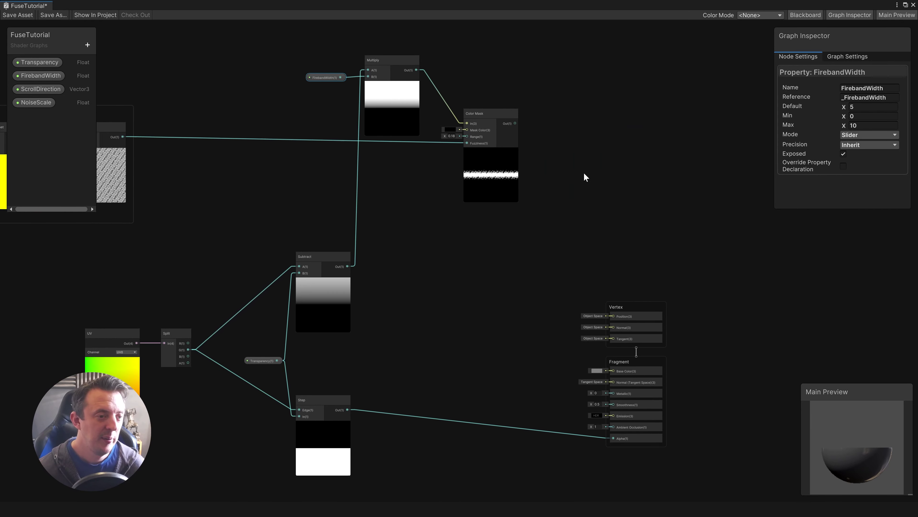
- Add an Add node that takes the Color Mask output as its A input
middle_click_drag(419, 153, 353, 163)
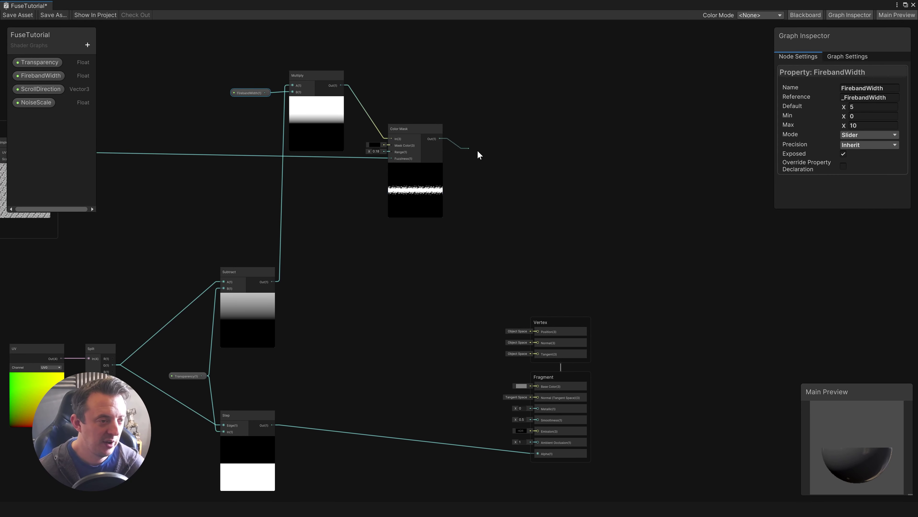
key("space")
type("add")
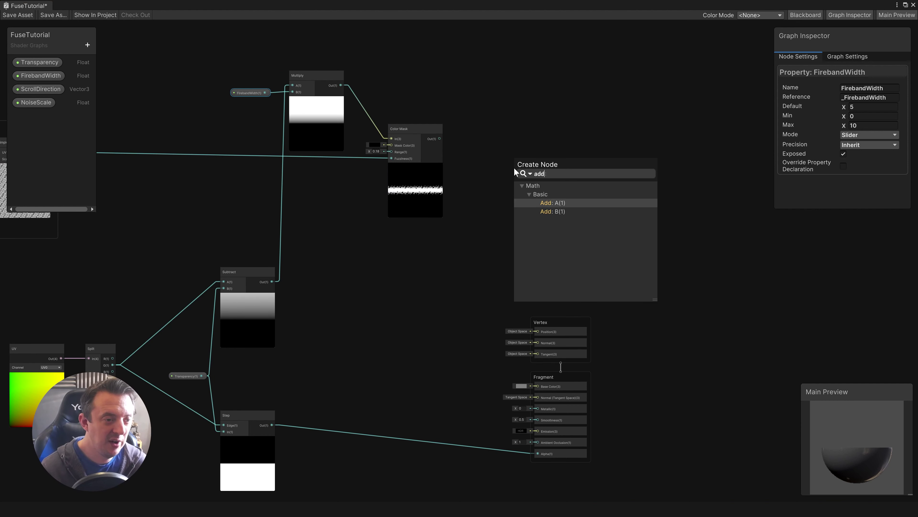
key("Return")
scroll(490, 197, "up", 3)
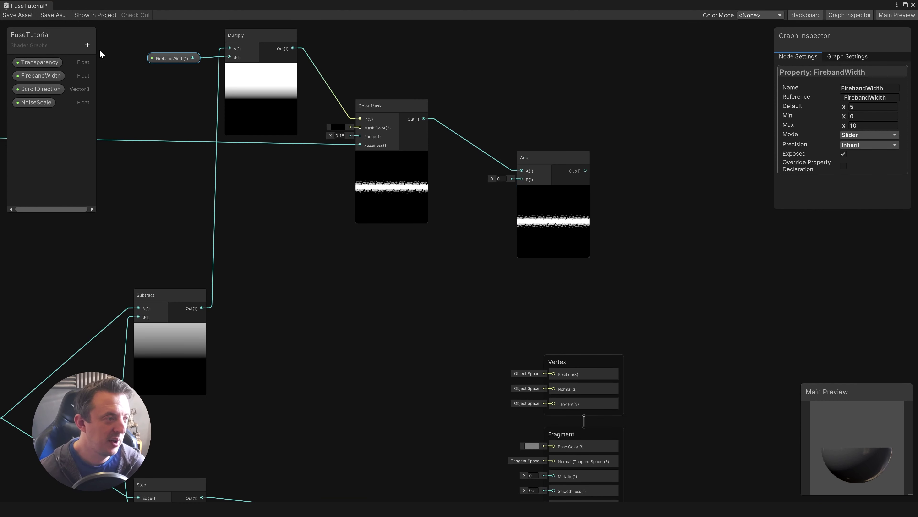
- Create a Color property named Fire Color
left_click(87, 45)
left_click(120, 98)
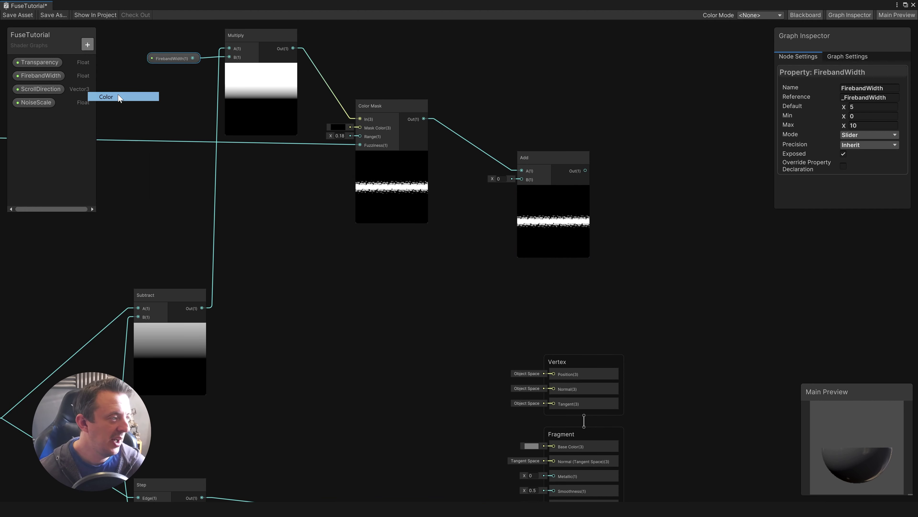
type("Fire ")
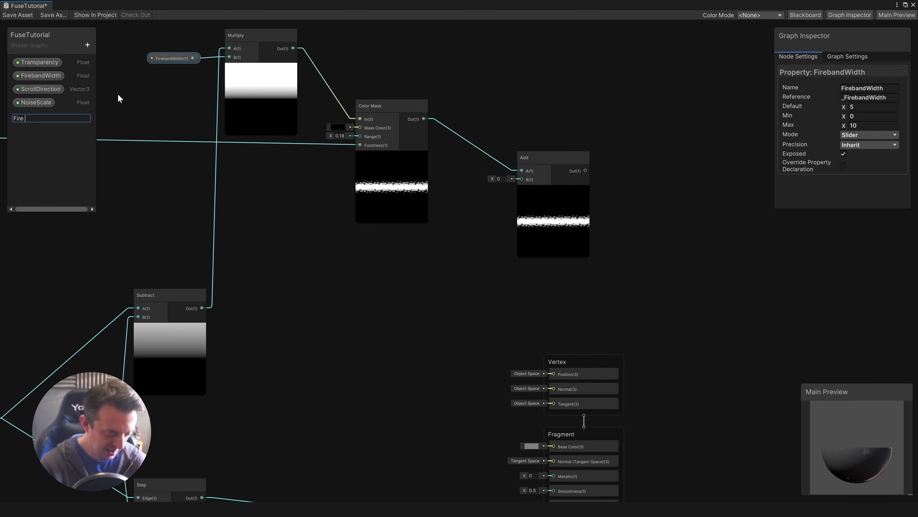
type("Color")
key("Return")
- Switch the Fire Color property to HDR mode and give it an orange default color
left_click(866, 106)
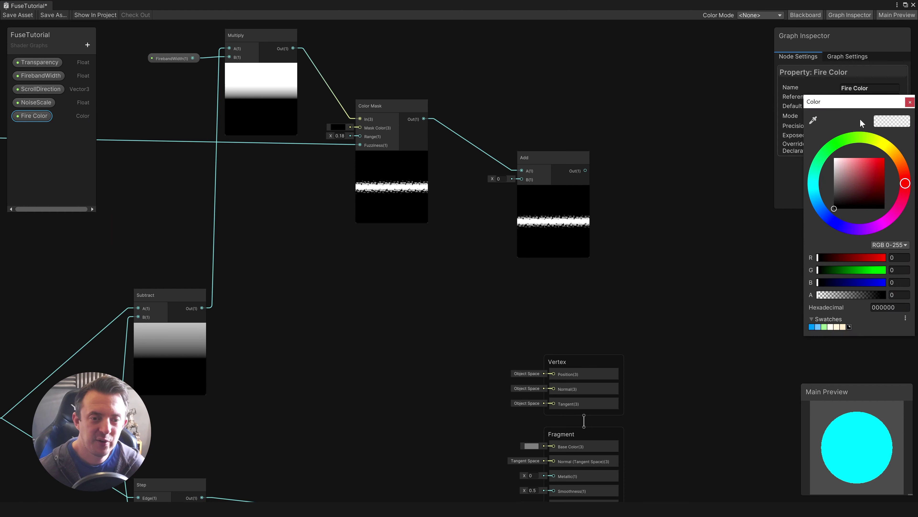
left_click(900, 160)
left_click(883, 165)
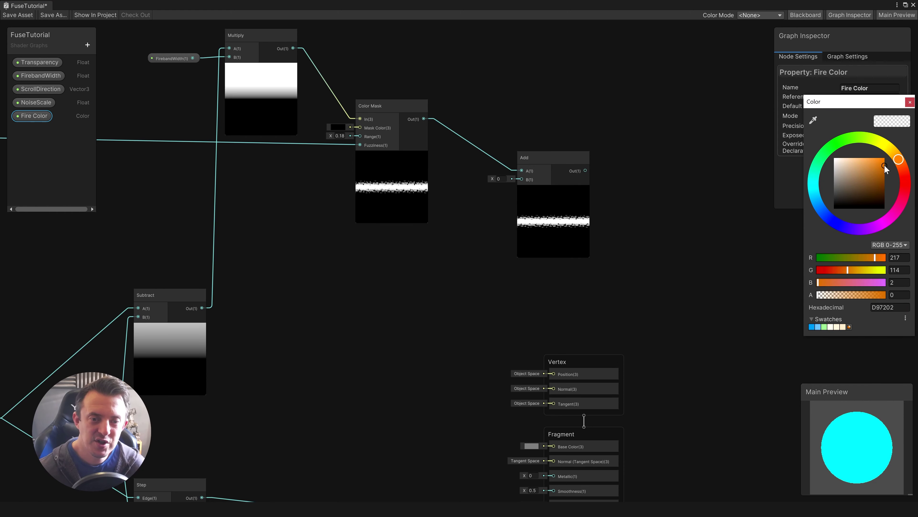
left_click(902, 171)
left_click(910, 102)
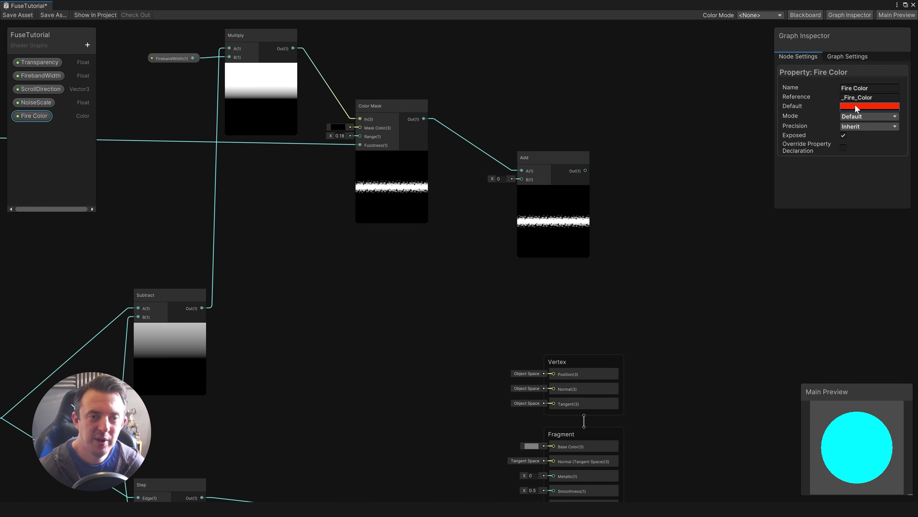
left_click(867, 117)
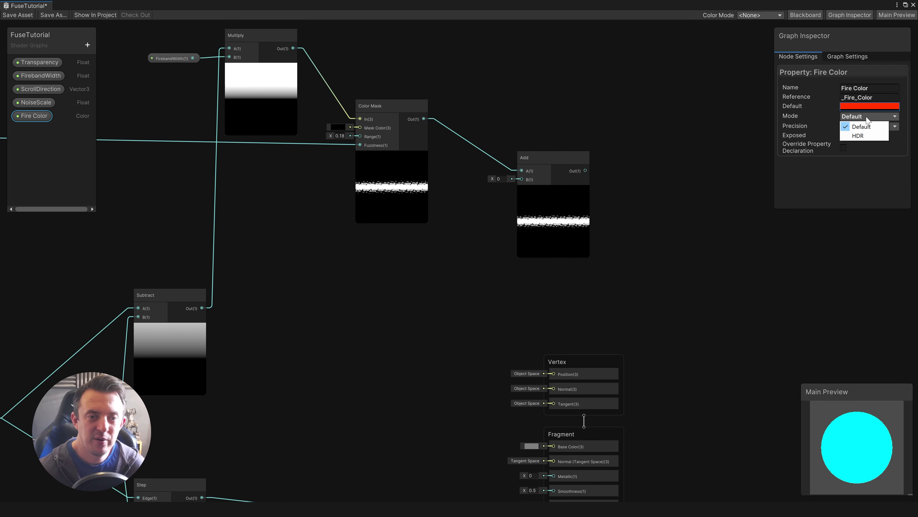
left_click(867, 136)
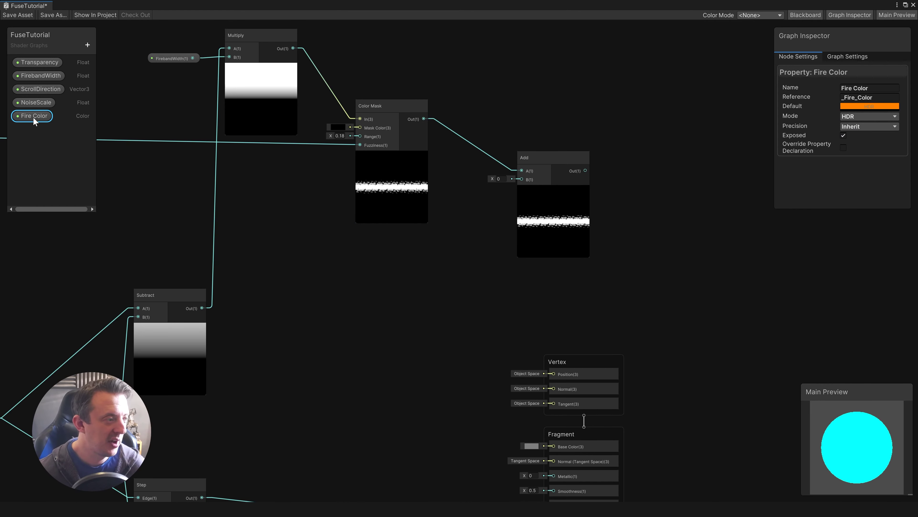
- Place the Fire Color property beside the Add node and feed it into the node's B input
left_click_drag(462, 206, 522, 179)
left_click(485, 211)
- Move the Vertex and Fragment blocks farther away from the Add node to free up graph space
scroll(345, 154, "down", 5)
left_click_drag(500, 228, 397, 343)
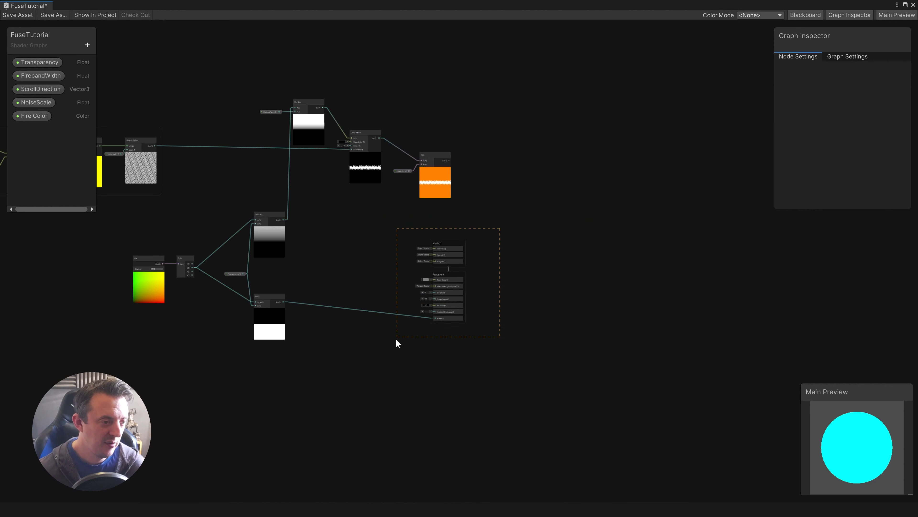
left_click_drag(445, 246, 719, 250)
scroll(573, 158, "up", 5)
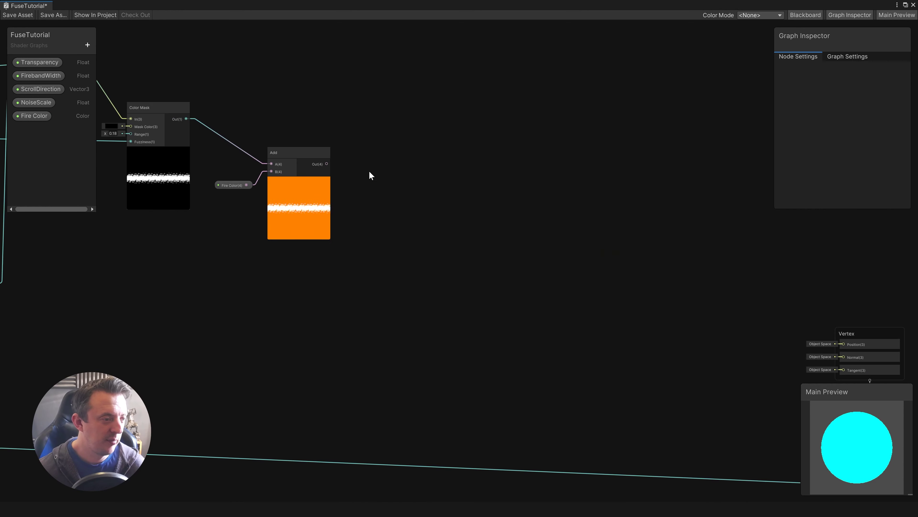
- Create a Multiply node fed by the Add node's output
middle_click_drag(357, 170, 406, 158)
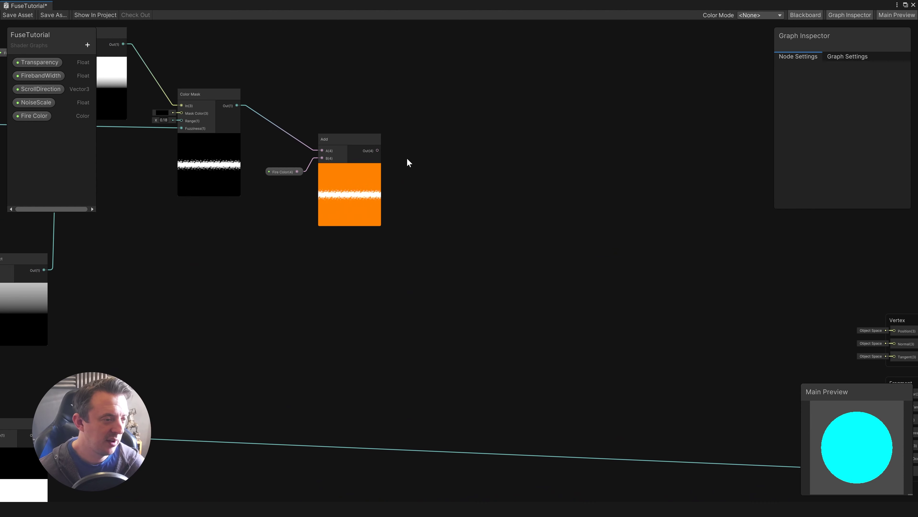
left_click_drag(381, 152, 492, 172)
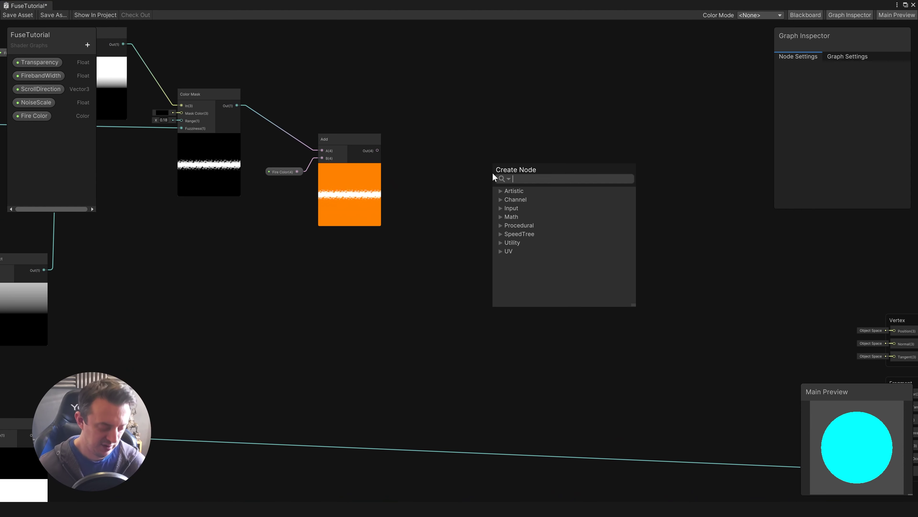
type("mul")
key("Return")
scroll(492, 173, "up", 1)
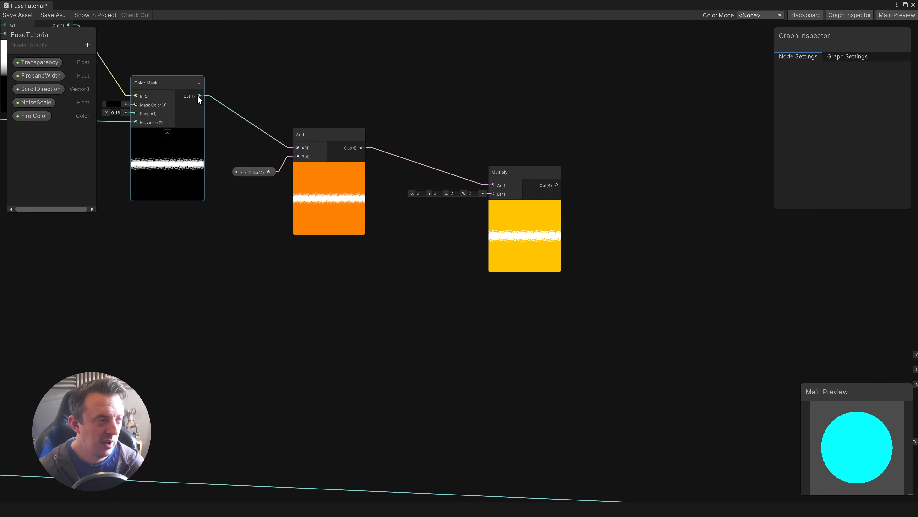
- Feed the Color Mask output into the Multiply node's A input and the Add output into B, placing the node closer to Add
left_click_drag(198, 95, 493, 194)
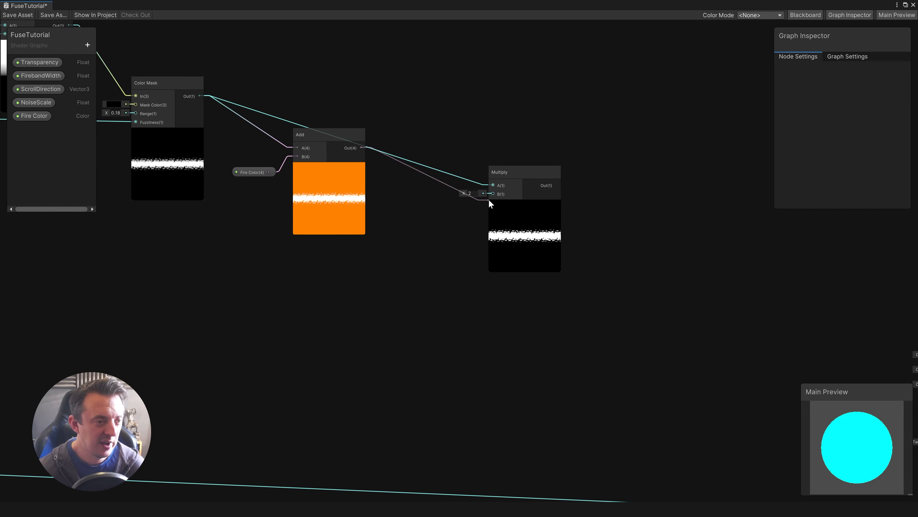
left_click_drag(512, 239, 440, 153)
scroll(440, 153, "up", 5)
scroll(433, 135, "down", 12)
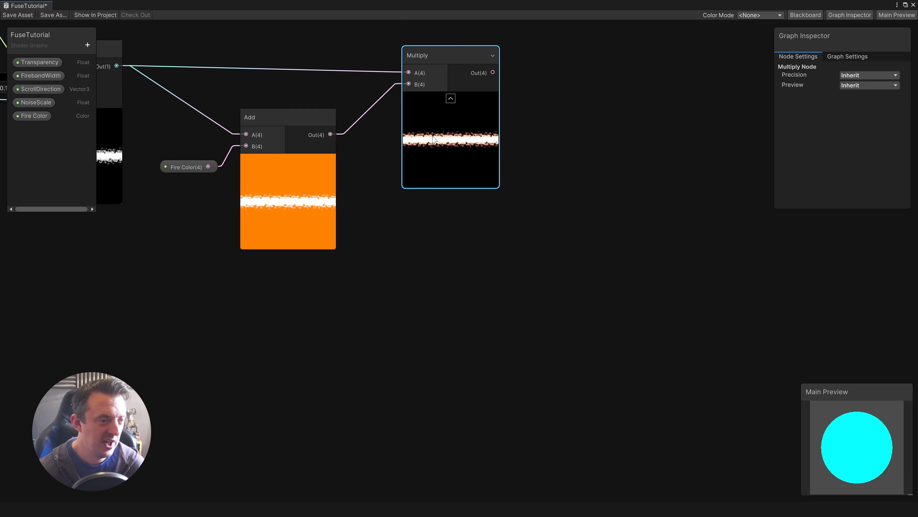
scroll(433, 136, "up", 5)
middle_click_drag(612, 147, 545, 138)
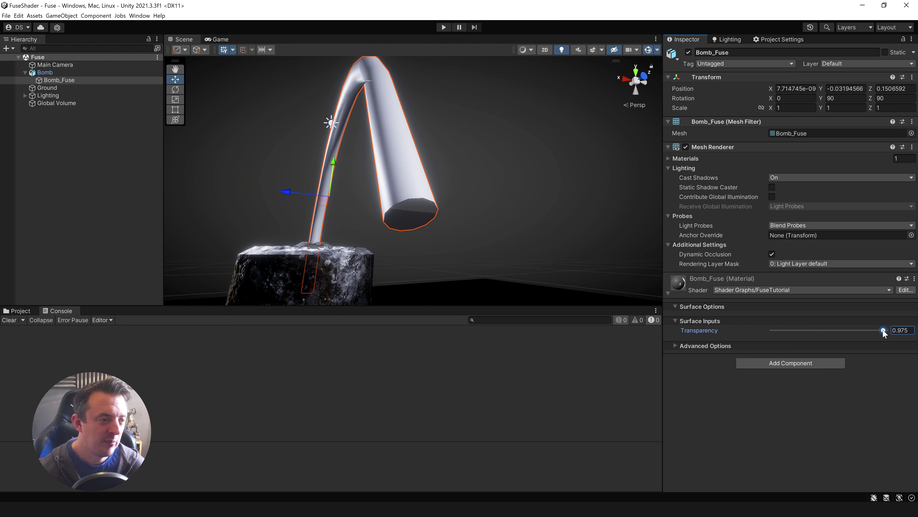
- In the Unity editor, set the Bomb_Fuse material's Transparency to 0.914 and examine the fuse's cut end from several angles
left_click_drag(883, 331, 874, 331)
left_click_drag(452, 202, 425, 186, "alt")
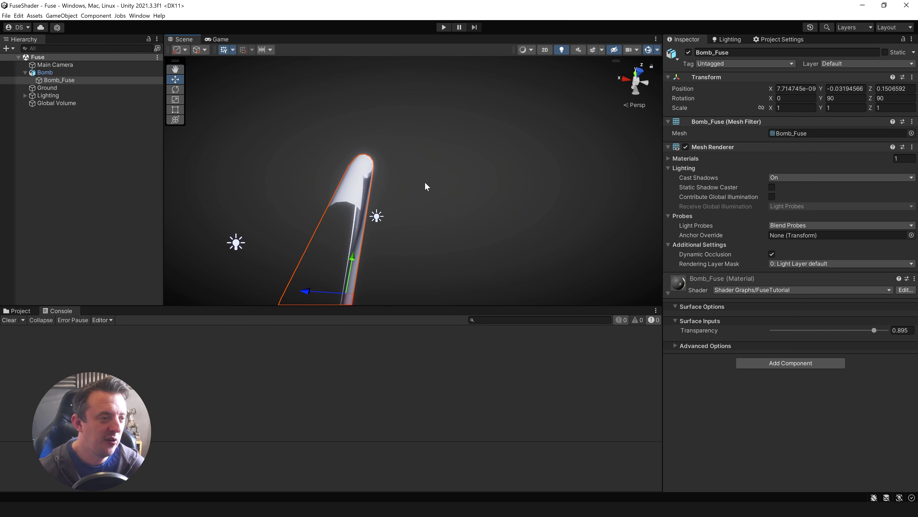
middle_click_drag(362, 210, 365, 214)
mouse_move(875, 330)
left_mouse_down()
mouse_move(784, 330)
mouse_move(889, 338)
mouse_move(876, 334)
left_mouse_up()
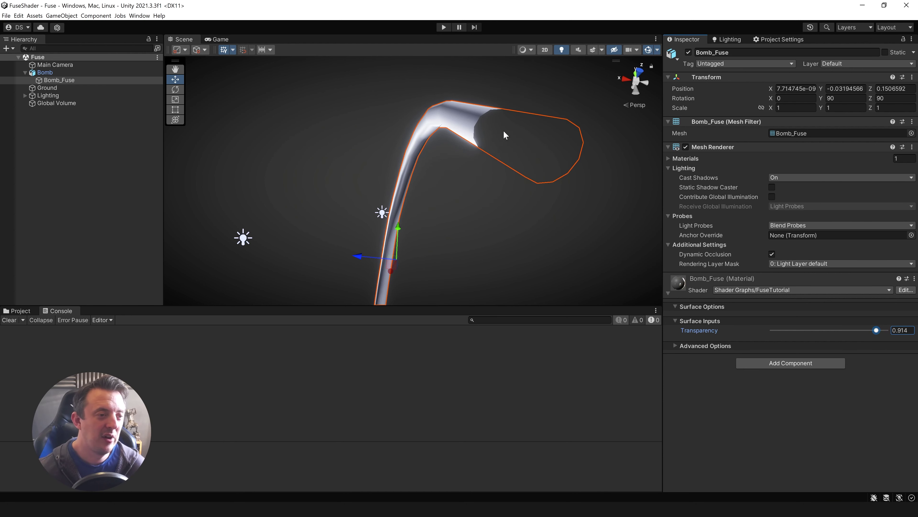
right_click_drag(503, 131, 514, 157)
right_click_drag(432, 98, 488, 261)
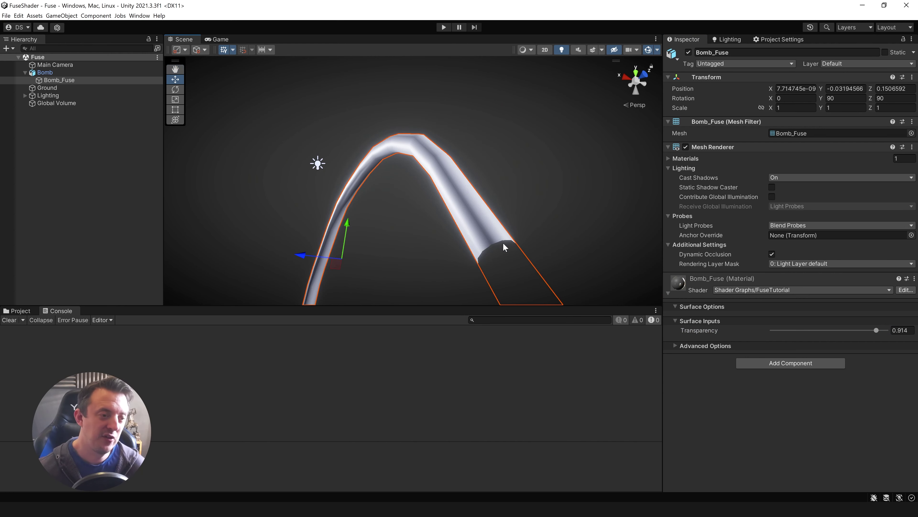
scroll(484, 245, "down", 3)
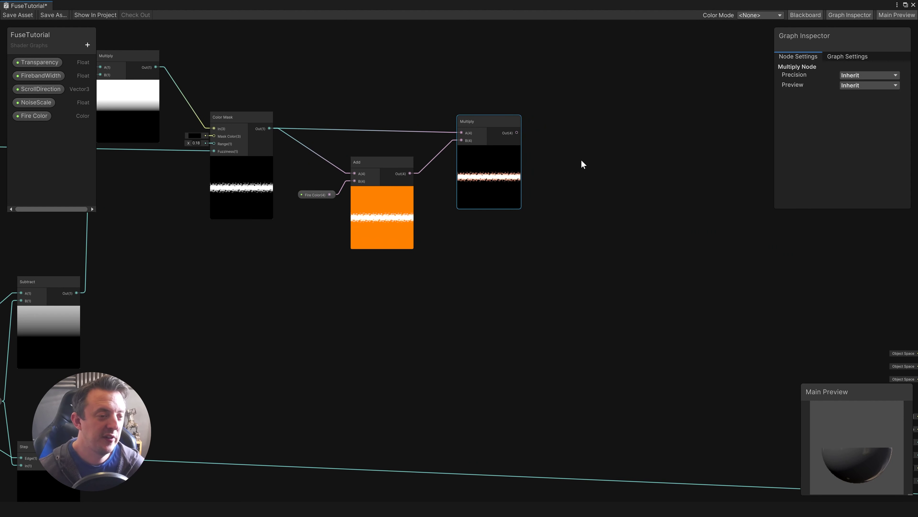
- In the FuseTutorial graph, add an Is Front Face node beyond the final Multiply node
middle_click_drag(582, 161, 520, 175)
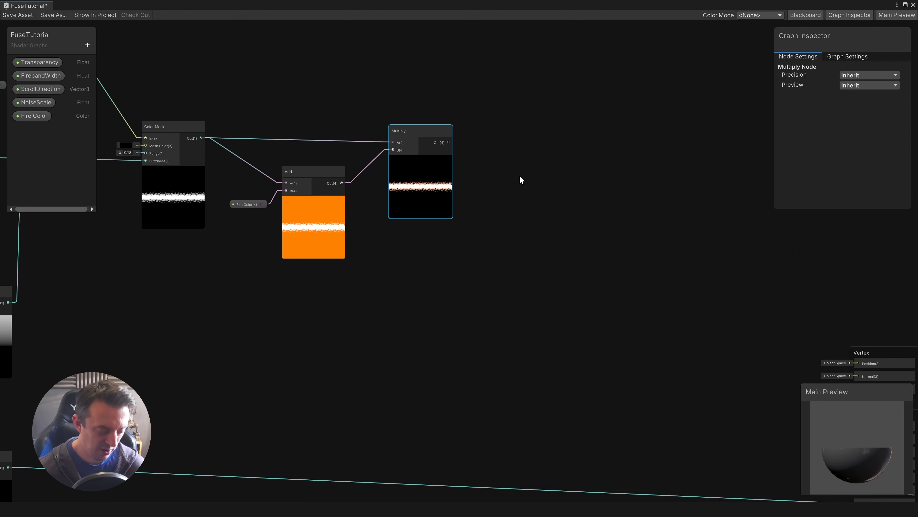
key("space")
type("isf")
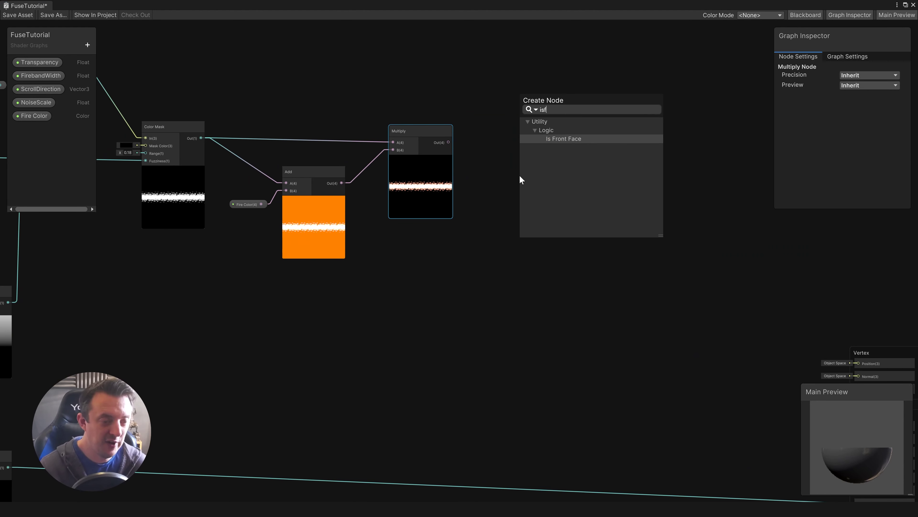
key("Return")
left_click(525, 206)
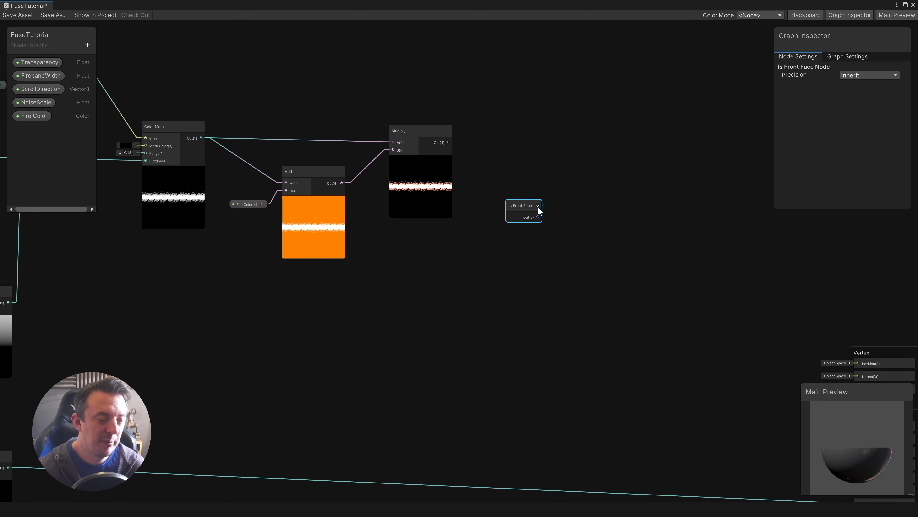
- Create a Branch node with the Is Front Face output driving its Predicate input
left_click_drag(537, 217, 584, 237)
type("branch")
key("Return")
left_click(599, 254)
scroll(599, 255, "up", 3)
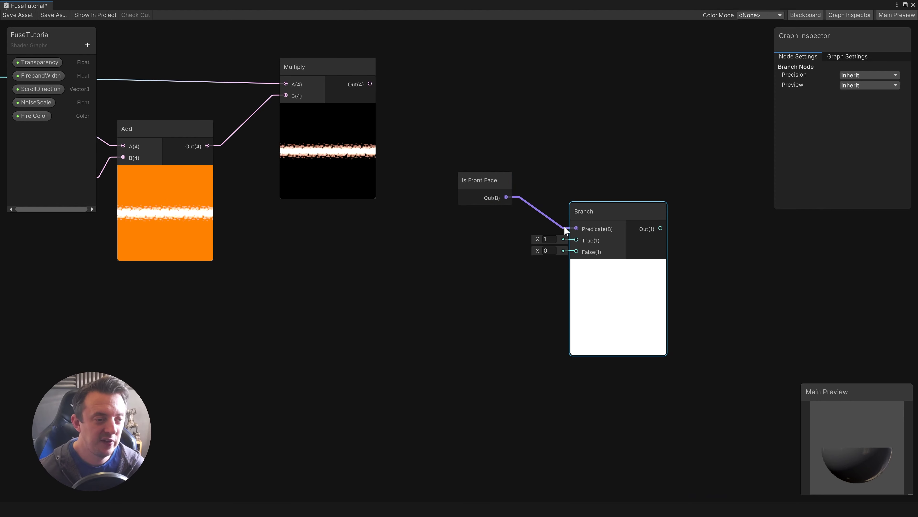
- Feed the Multiply output into the Branch node's True input and a Fire Color property node into False, tidying the node positions
left_click_drag(370, 84, 576, 239)
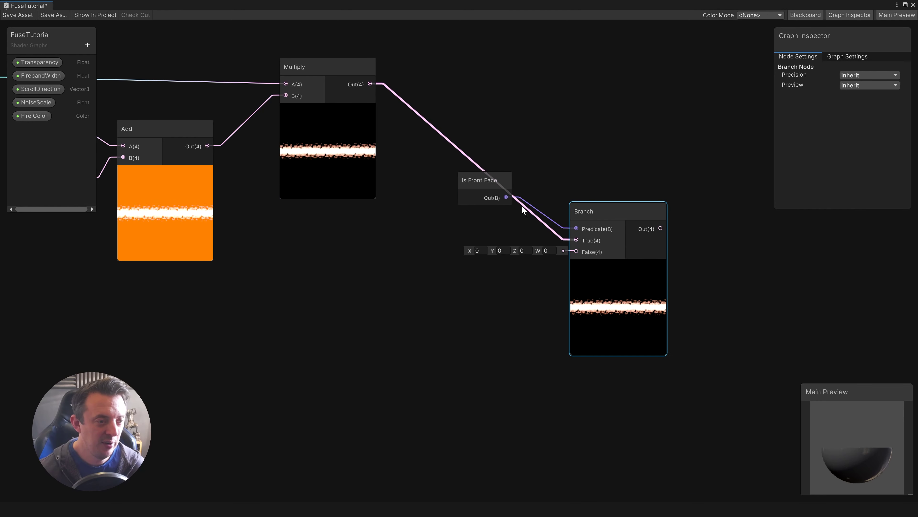
left_click_drag(481, 180, 526, 162)
left_click_drag(29, 116, 575, 251)
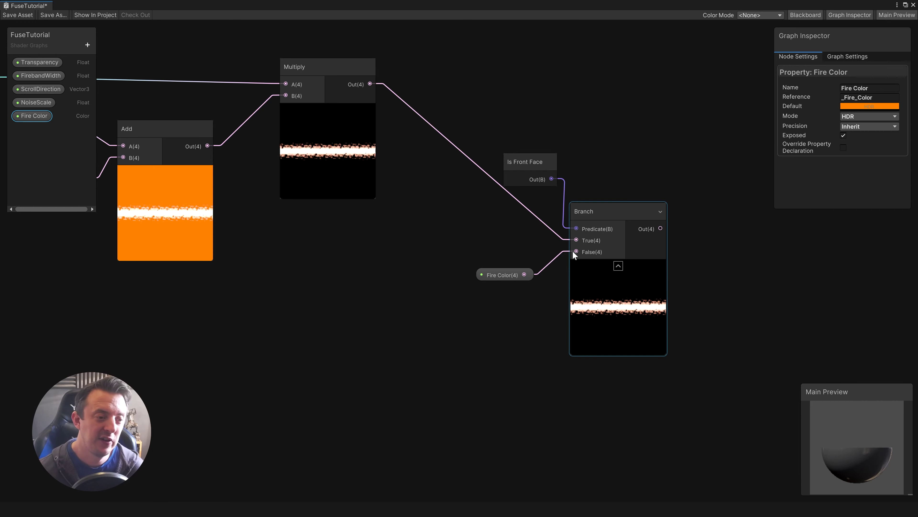
left_click_drag(524, 272, 521, 253)
- Connect the Branch output to the Fragment block's Emission input and save the shader graph asset
scroll(705, 329, "down", 2)
middle_click_drag(705, 329, 463, 197)
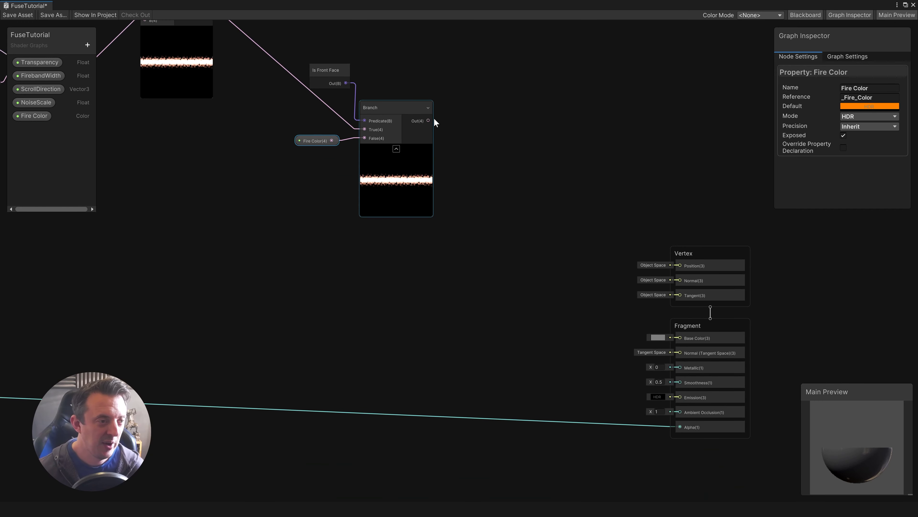
left_click_drag(429, 121, 680, 396)
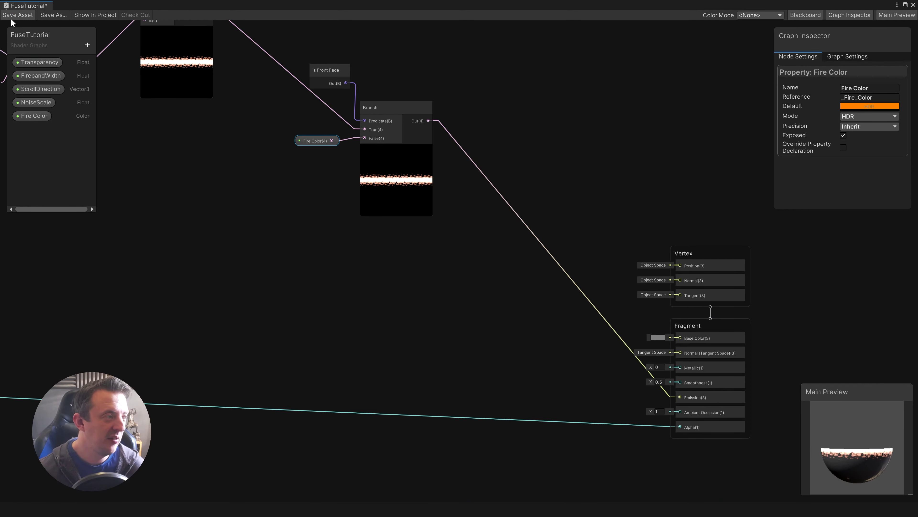
left_click(17, 15)
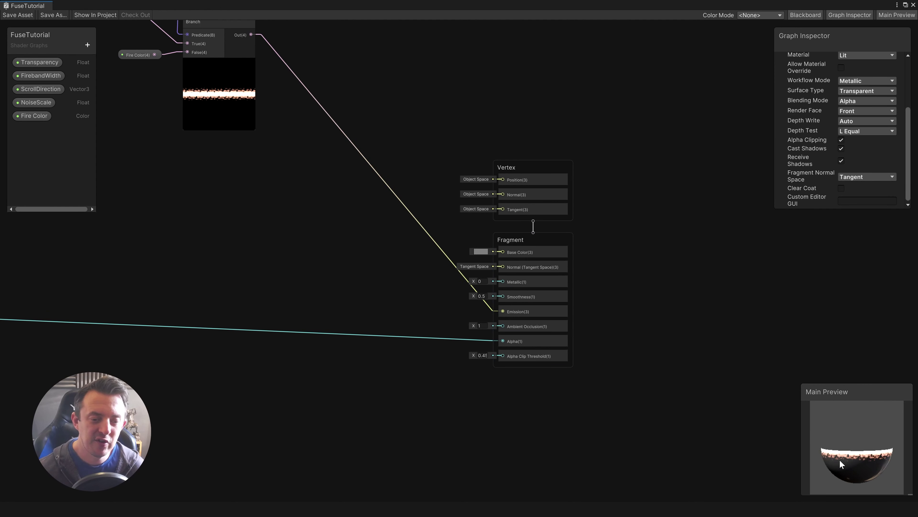
- Set the graph's Render Face to Both and enable Alpha Clipping after rotating the main preview to inspect the open edge
left_click_drag(840, 465, 867, 491)
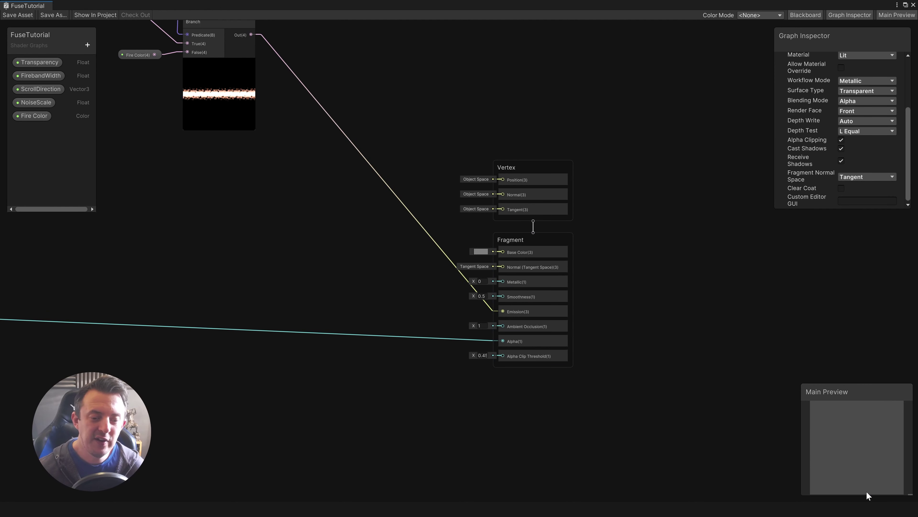
left_click_drag(866, 433, 869, 463)
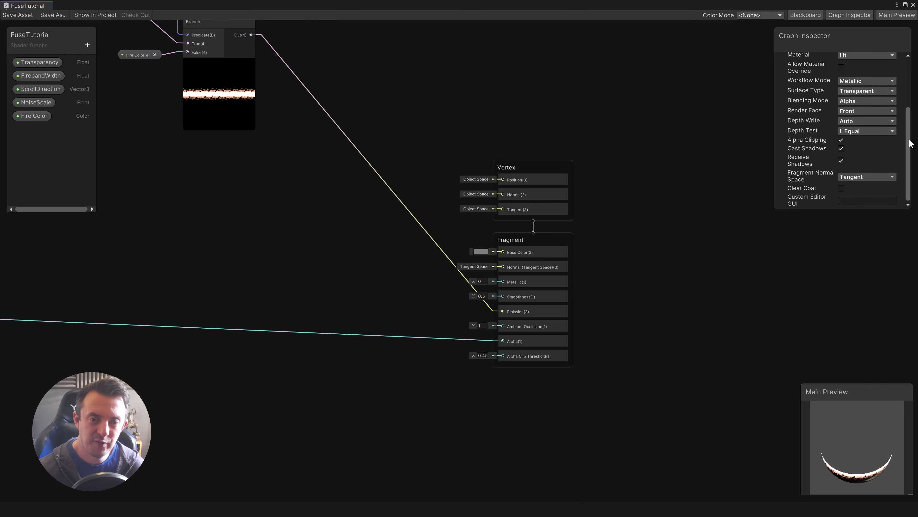
scroll(908, 139, "up", 5)
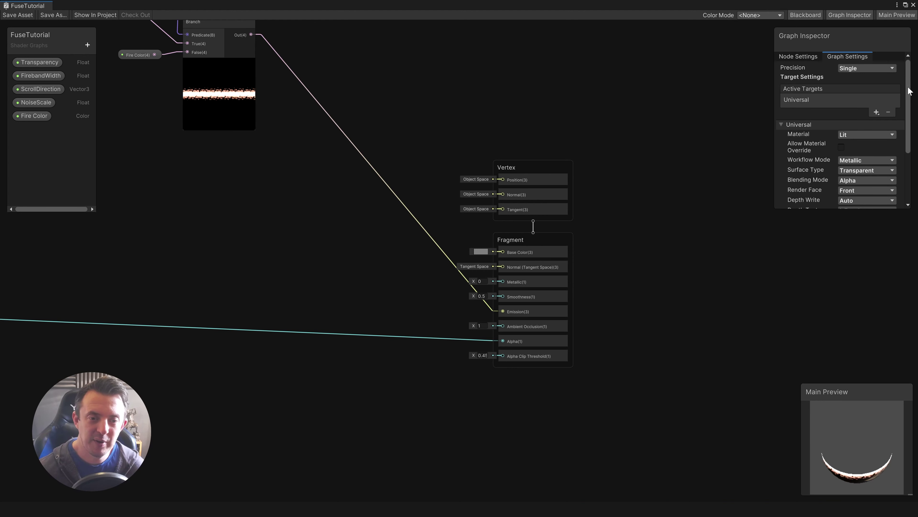
scroll(910, 121, "down", 3)
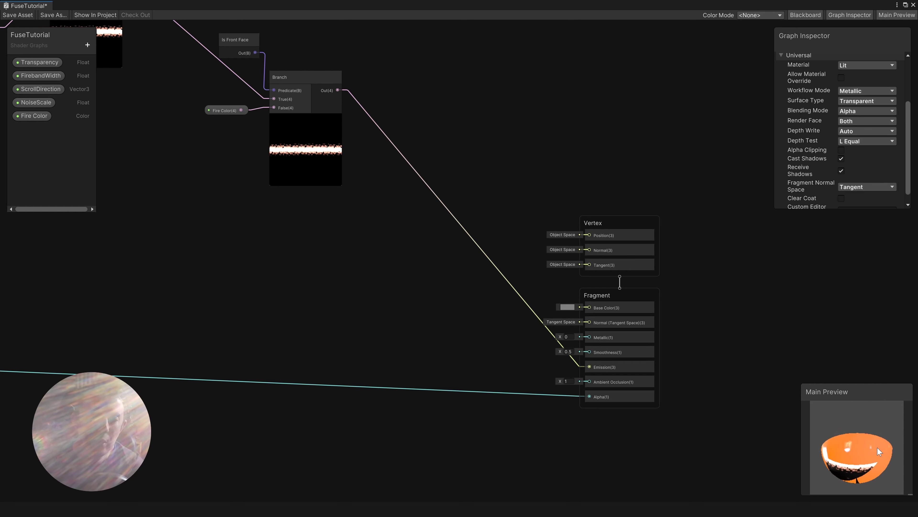
left_click(842, 150)
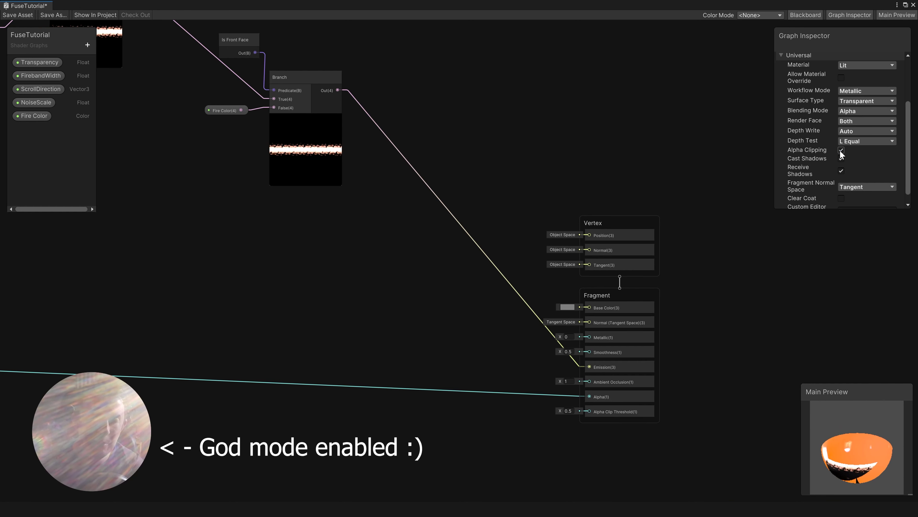
- Set the graph's Surface Type to Opaque and rotate the main preview to check the inner and outer faces
left_click_drag(879, 470, 867, 455)
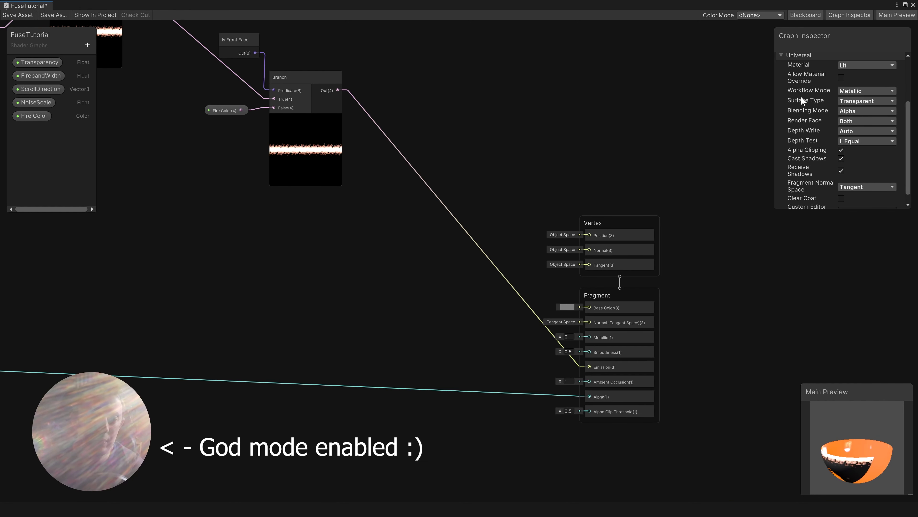
left_click(864, 101)
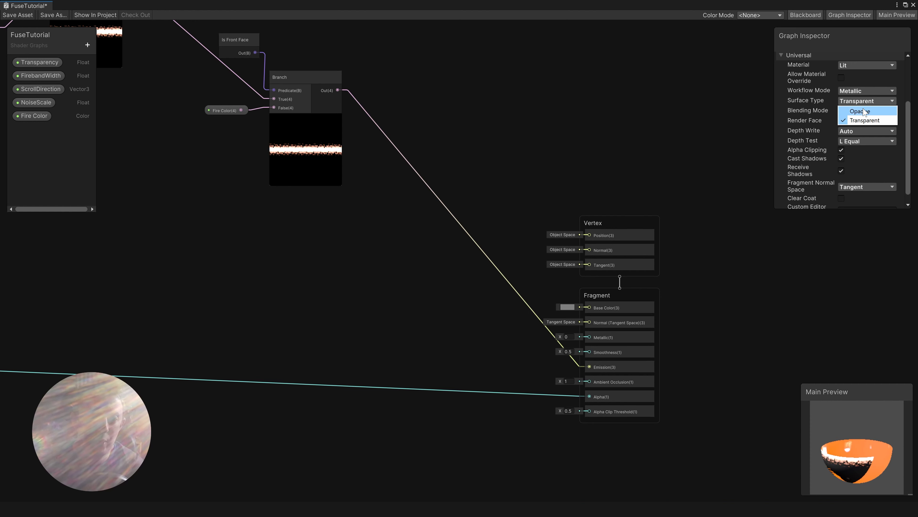
left_click(864, 111)
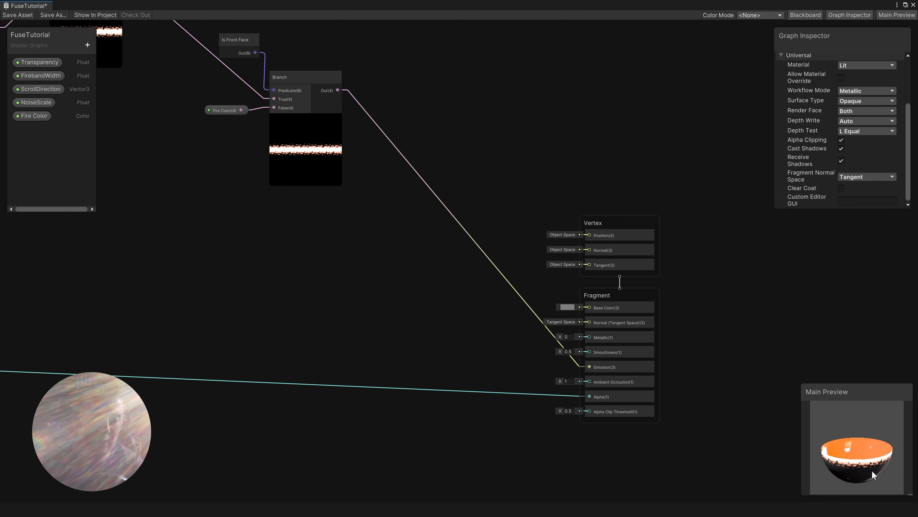
left_click_drag(871, 489, 868, 467)
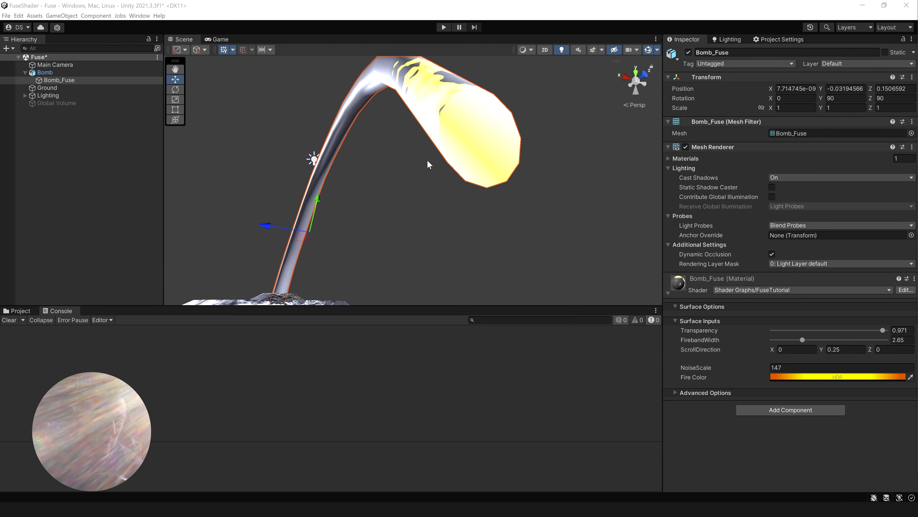
- In the Unity editor, frame the fuse in the scene and set the Bomb_Fuse material's FirebandWidth to 10
left_click_drag(398, 185, 425, 189, "alt")
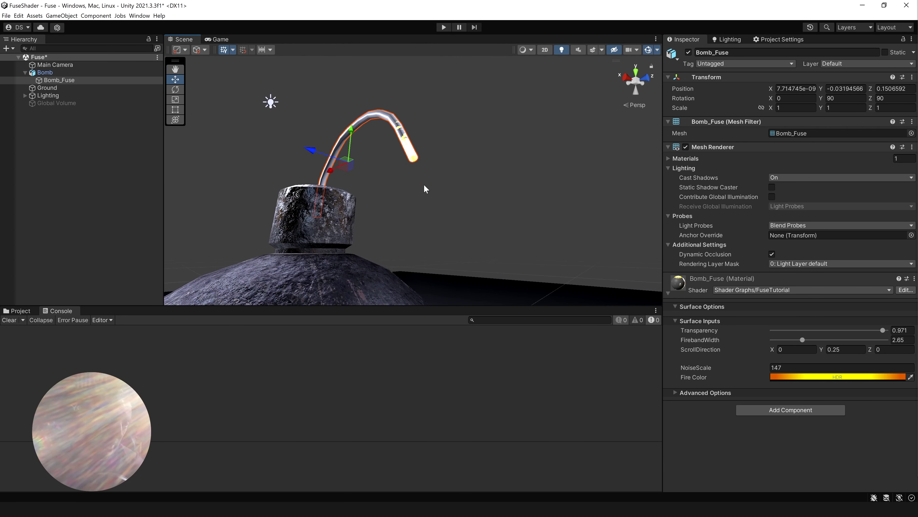
scroll(420, 174, "up", 5)
key("f")
scroll(419, 159, "down", 4)
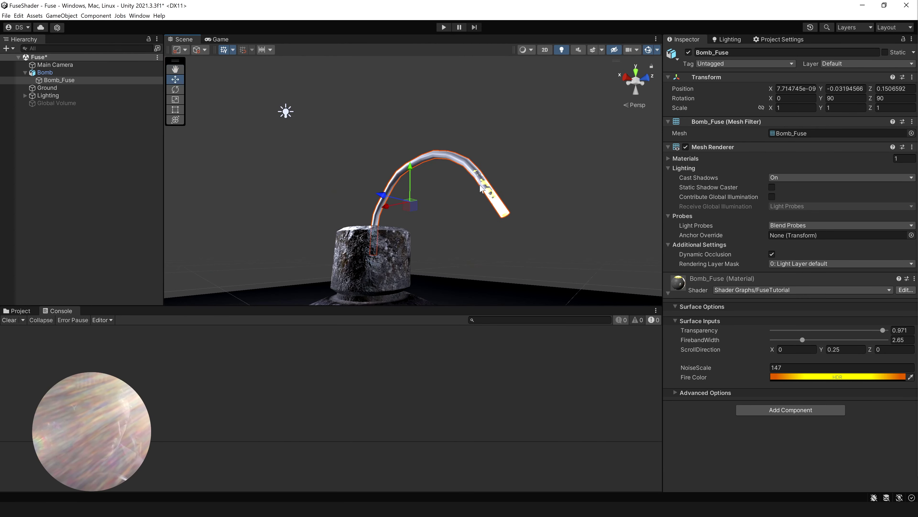
middle_click_drag(536, 239, 567, 259)
mouse_move(803, 340)
left_mouse_down()
mouse_move(839, 340)
mouse_move(792, 353)
mouse_move(803, 353)
left_mouse_up()
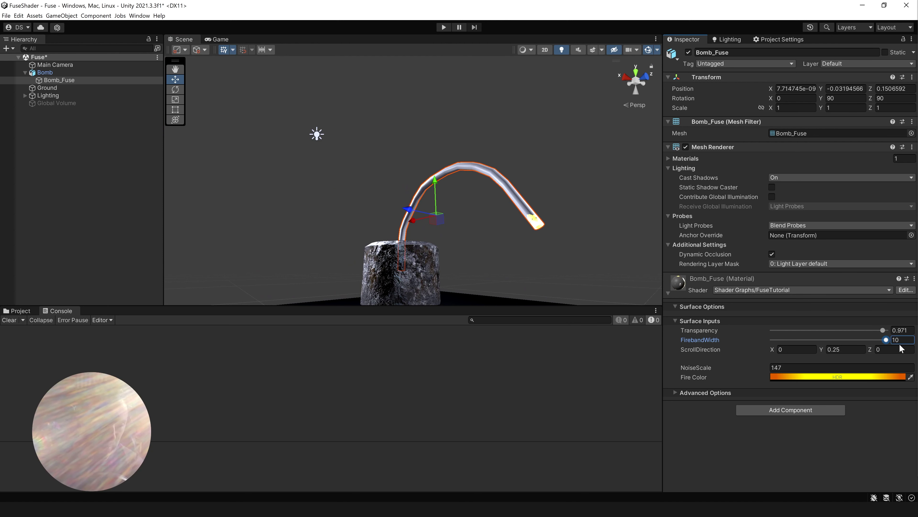
- Set the material's Transparency to 0.925 and inspect the burning tip of the fuse
left_click_drag(591, 266, 474, 208, "alt")
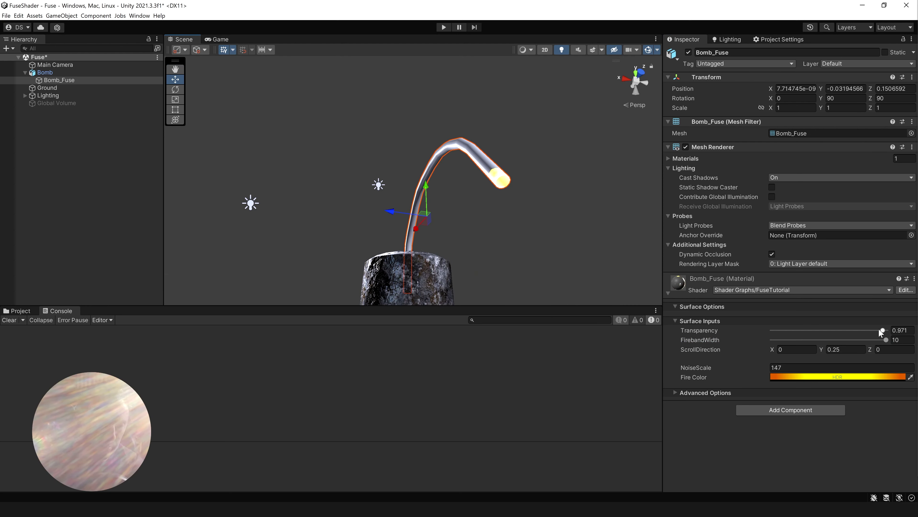
left_click_drag(883, 331, 878, 331)
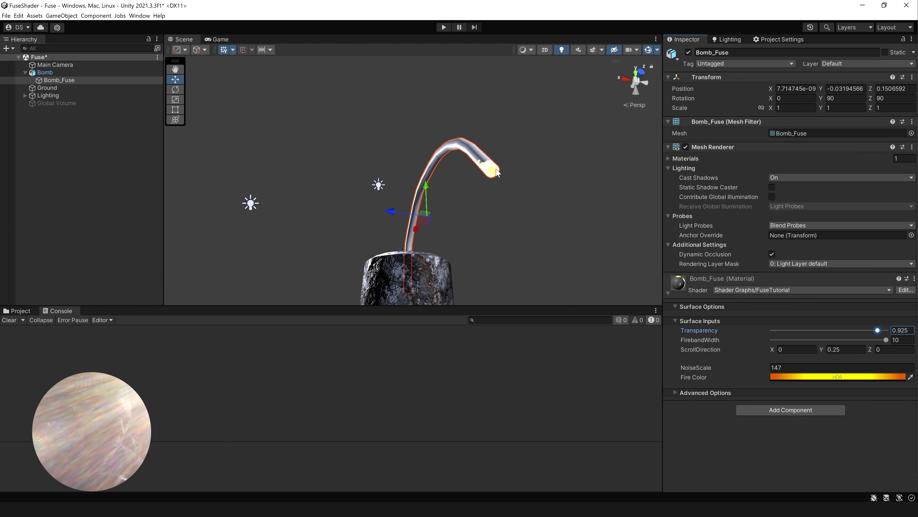
scroll(496, 171, "up", 5)
scroll(494, 168, "down", 5)
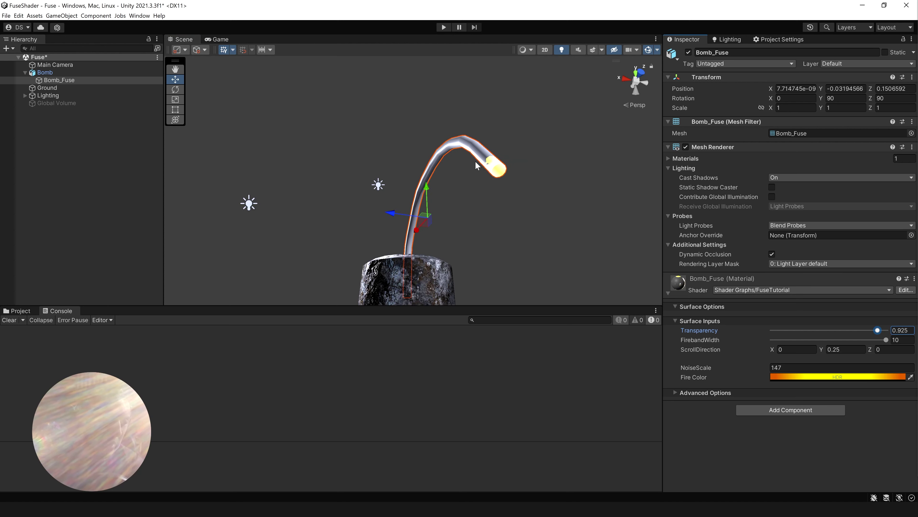
scroll(476, 165, "up", 1)
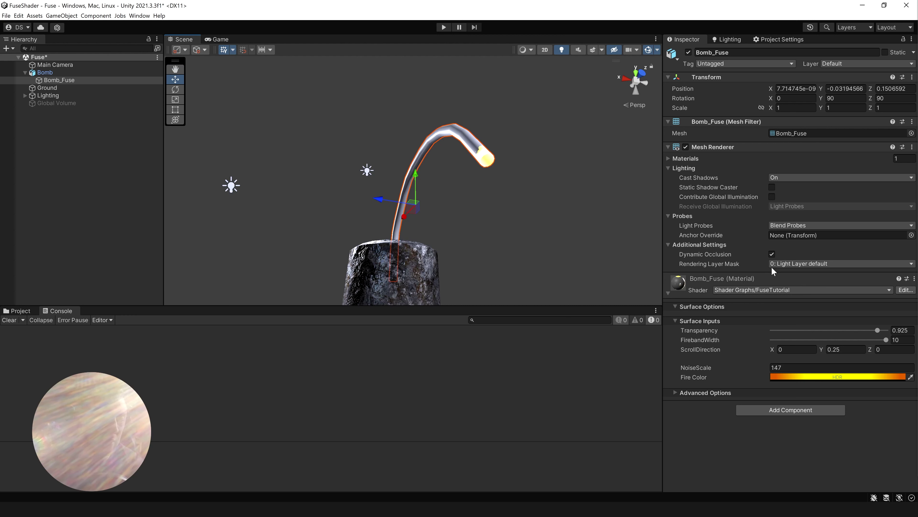
- Set the fuse material's Transparency to 0.757 and activate the Global Volume object in the scene
left_click_drag(879, 331, 856, 337)
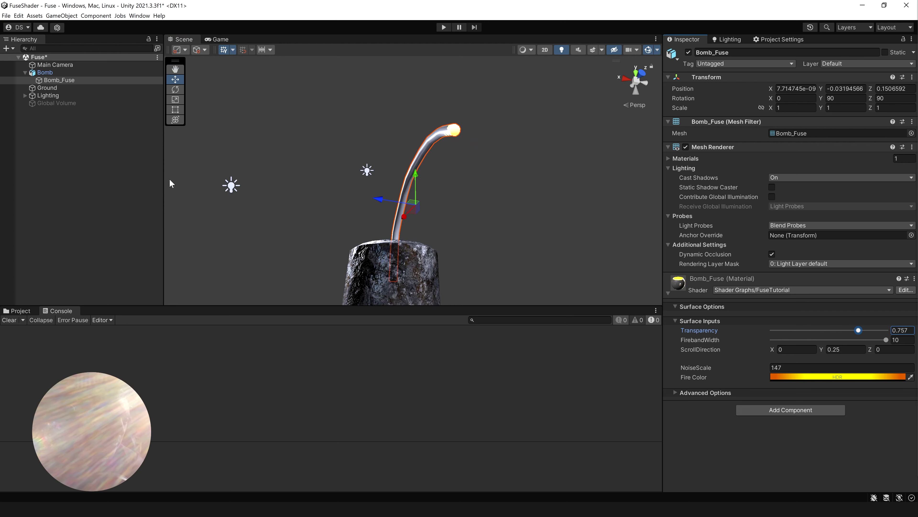
left_click(69, 104)
left_click(689, 52)
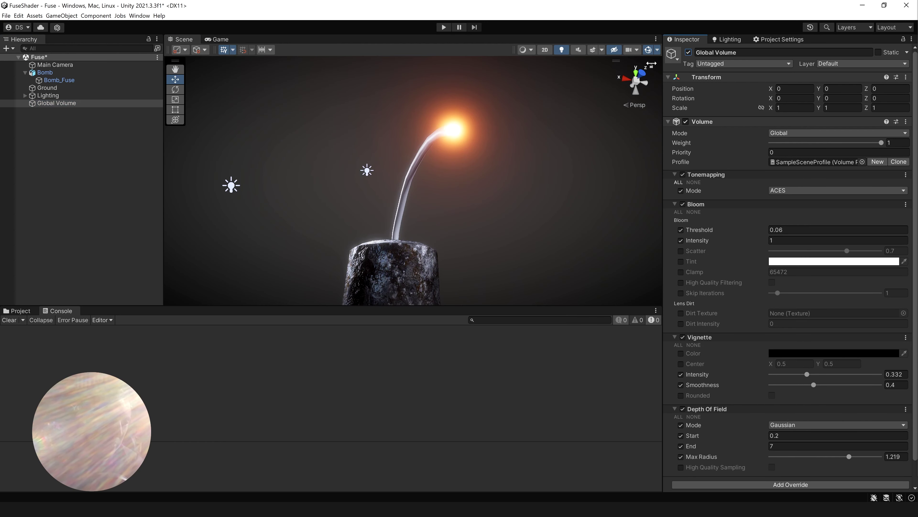
- Select Bomb_Fuse again and raise its material's Transparency to 1
left_click(51, 73)
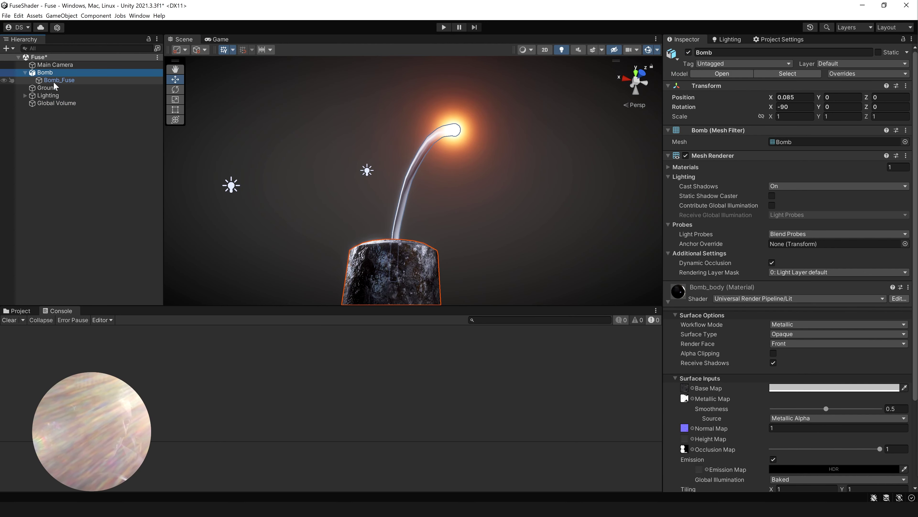
left_click(53, 83)
left_click_drag(856, 330, 893, 335)
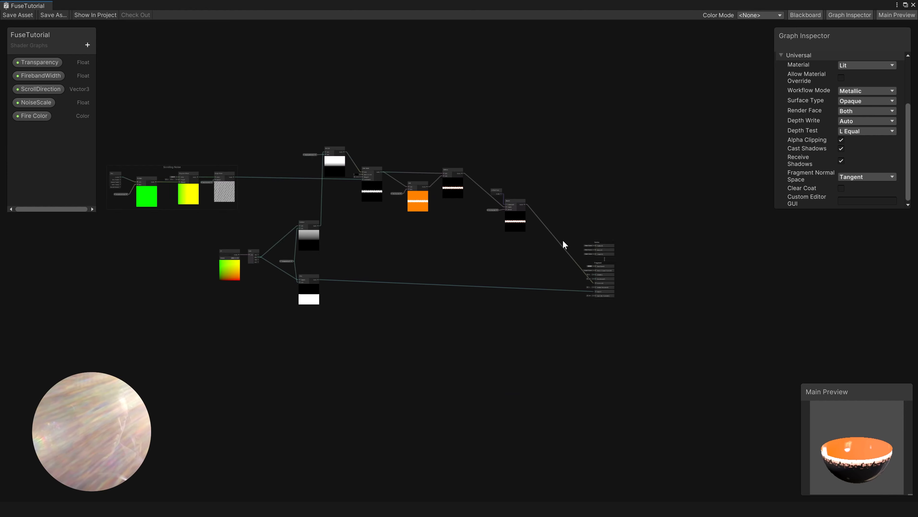
- In the FuseTutorial shader graph, delete the connection from the Branch output to the fragment's Emission input
middle_click_drag(562, 240, 583, 221)
scroll(583, 222, "up", 5)
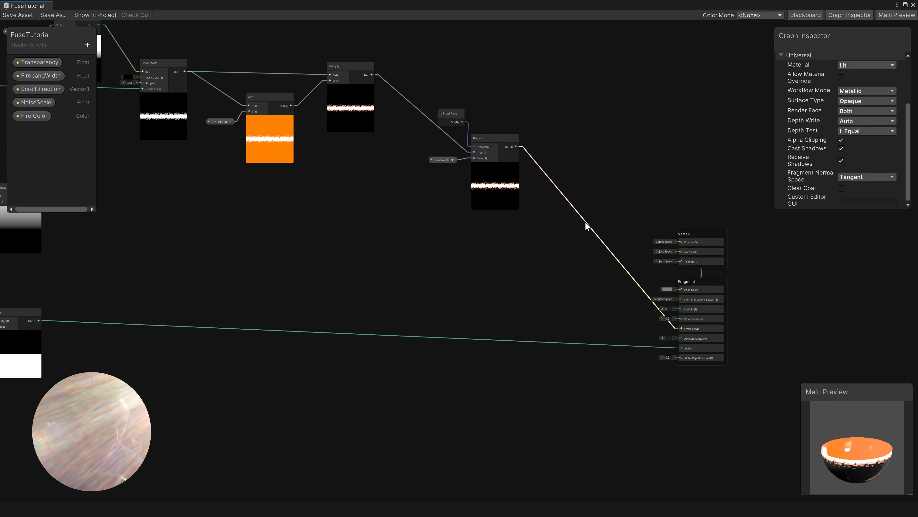
left_click(586, 225)
scroll(586, 226, "up", 2)
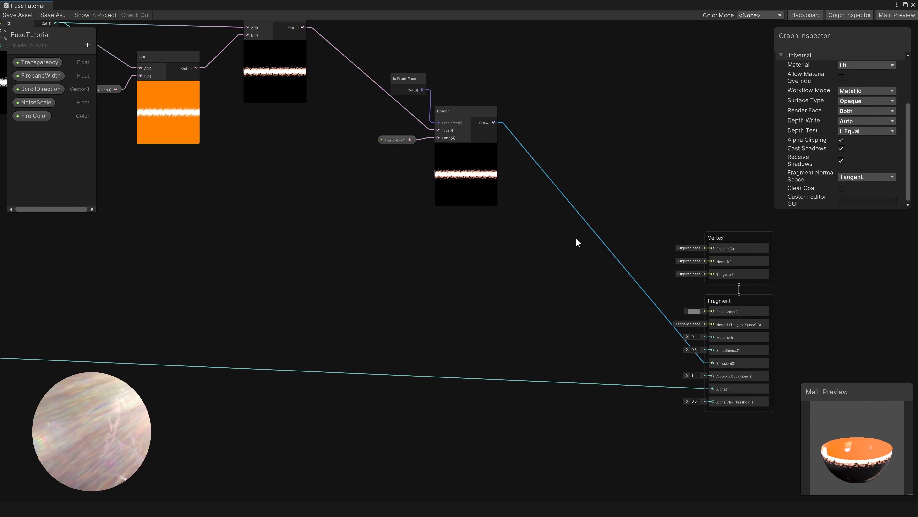
key("Delete")
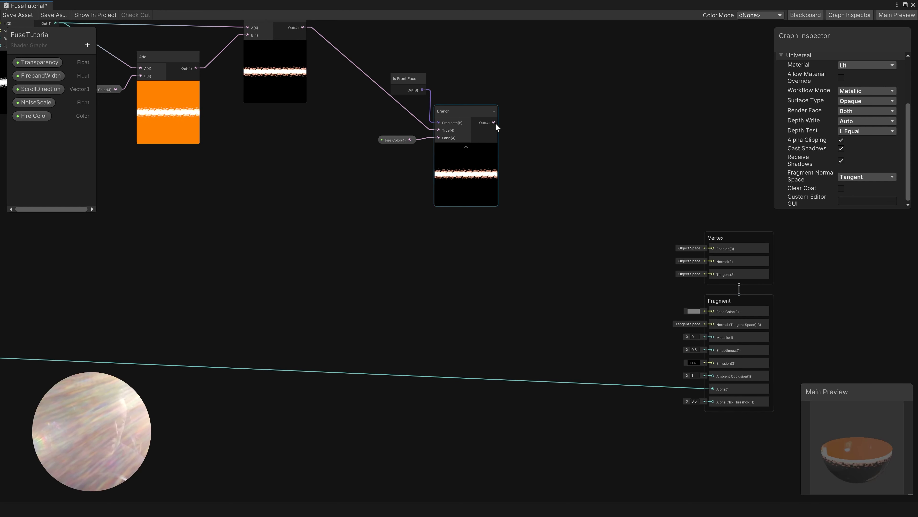
- Add a Boolean property named Is Fuse Active to the shader graph and show its settings
middle_click_drag(203, 134, 399, 223)
left_click(87, 45)
left_click(118, 108)
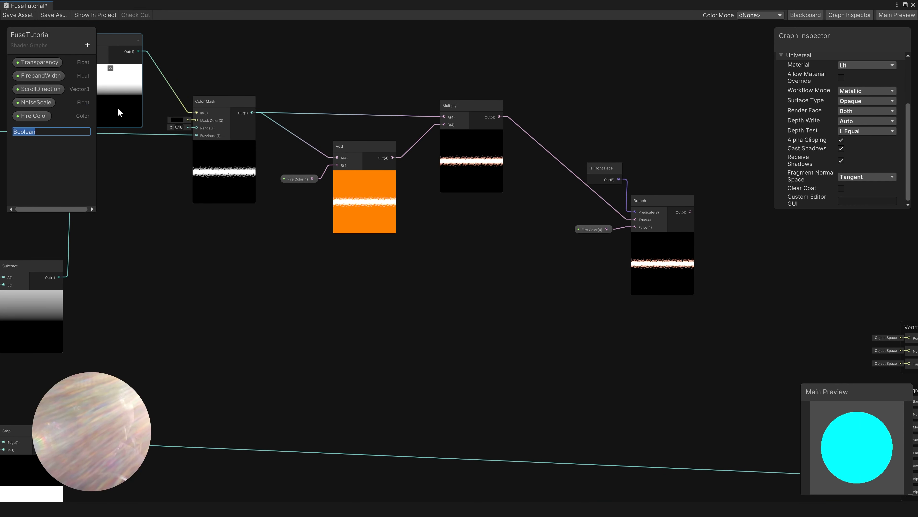
type("Is Fuse A")
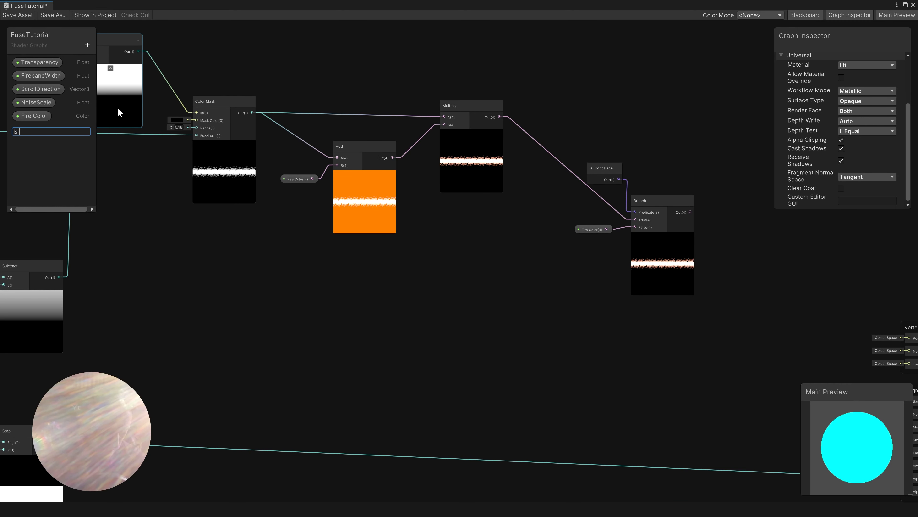
type("ctive")
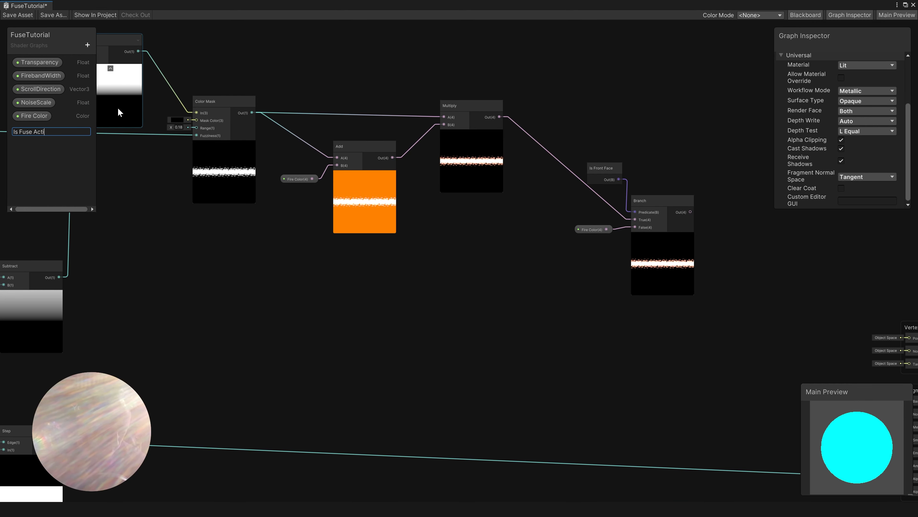
key("Return")
left_click(19, 128)
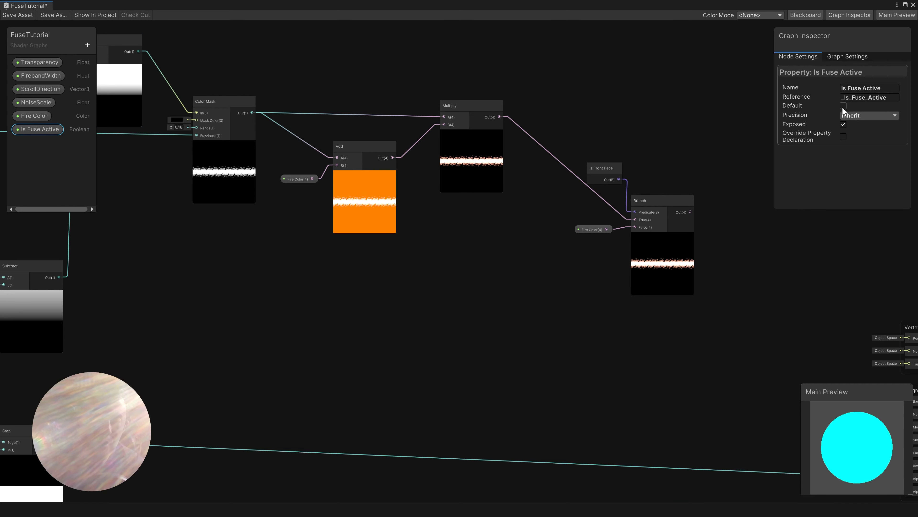
- Place Is Fuse Active beside the existing Branch and connect it to the Predicate of a second Branch node
left_click_drag(31, 129, 738, 211)
middle_click_drag(738, 212, 564, 208)
left_click_drag(564, 208, 548, 199)
left_click(592, 213)
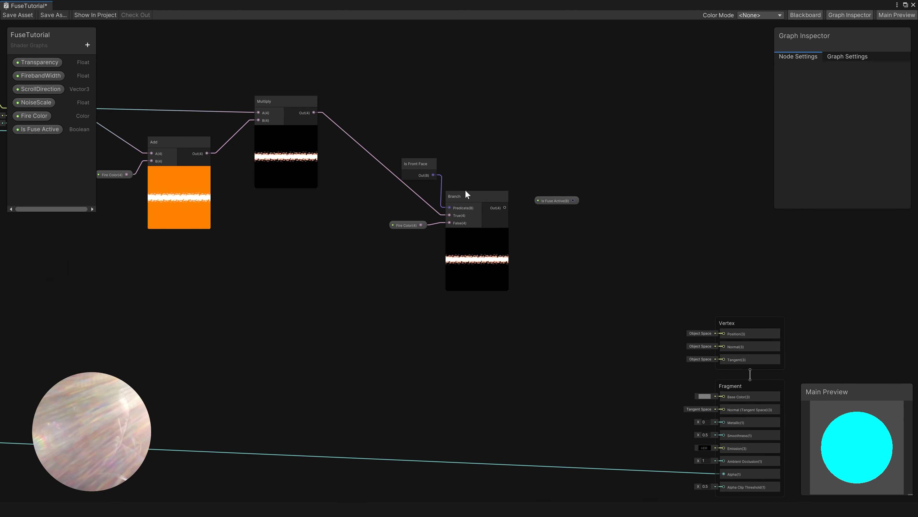
key("space")
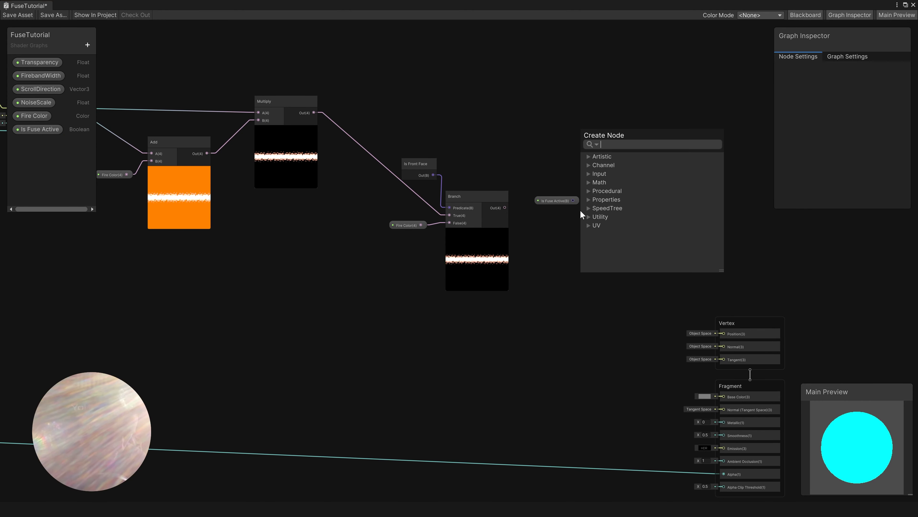
type("branch")
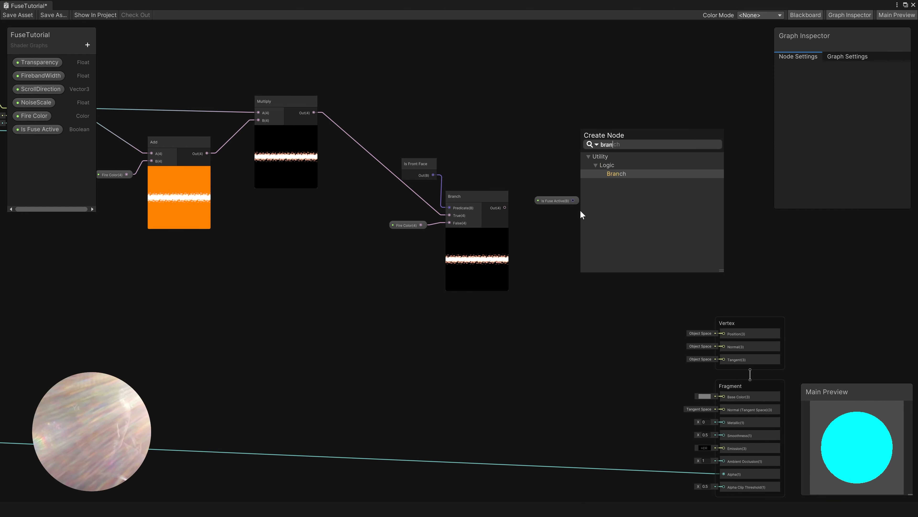
key("Return")
left_click_drag(609, 223, 616, 198)
left_click_drag(559, 201, 595, 211)
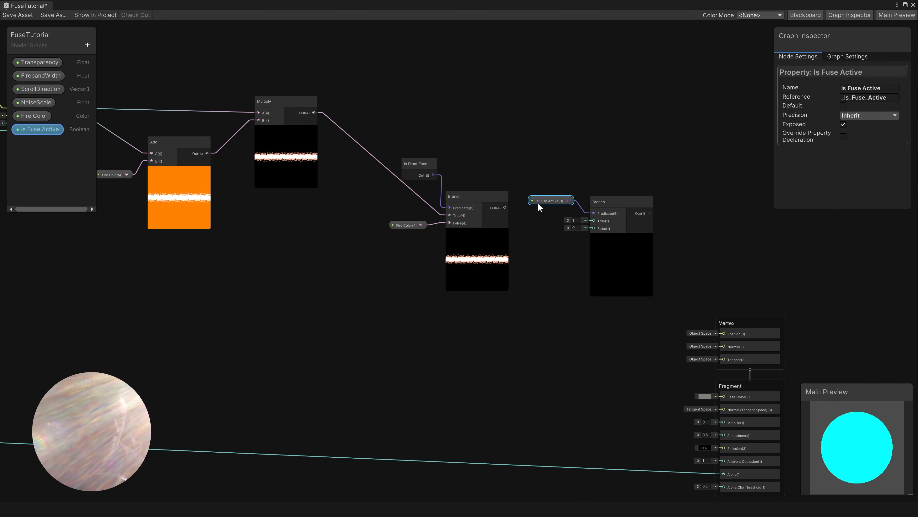
- Route the front-face Branch into the new Branch's True input, connect the new Branch to Emission, and save the shader
left_click_drag(504, 207, 595, 220)
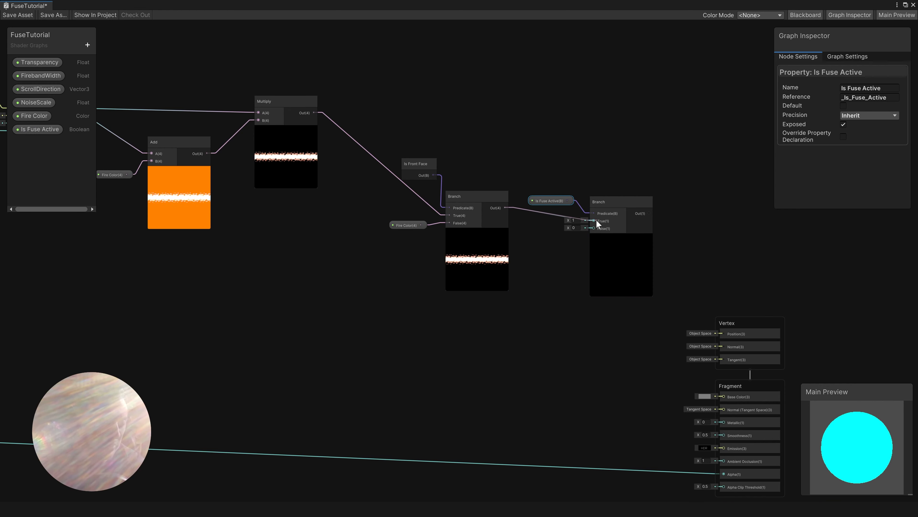
middle_click_drag(706, 237, 669, 201)
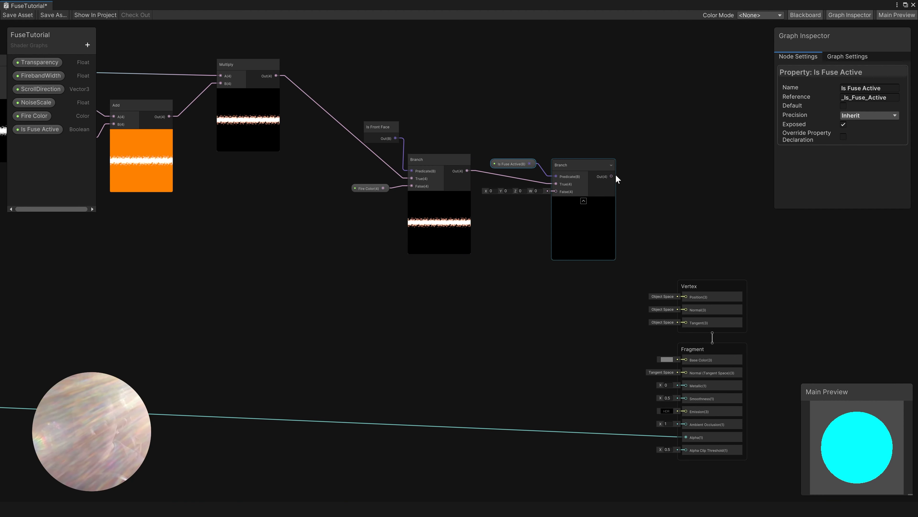
left_click_drag(611, 177, 684, 412)
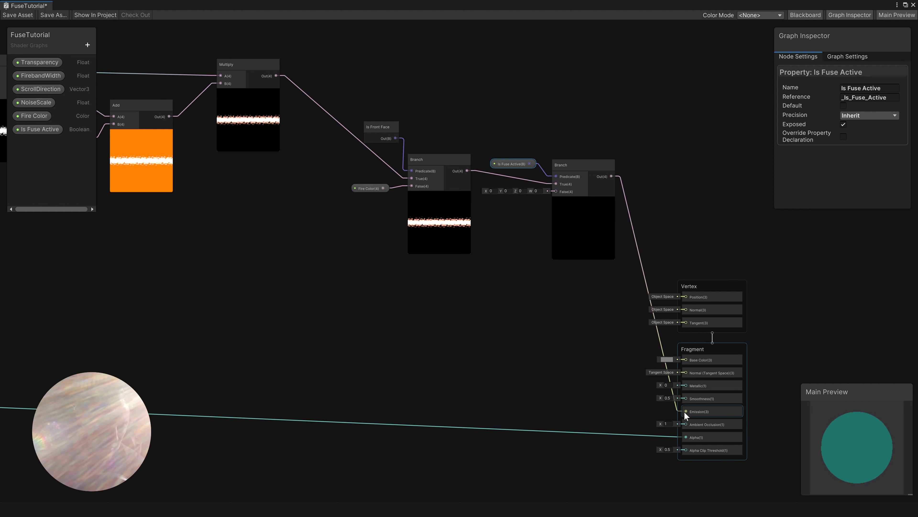
left_click(13, 15)
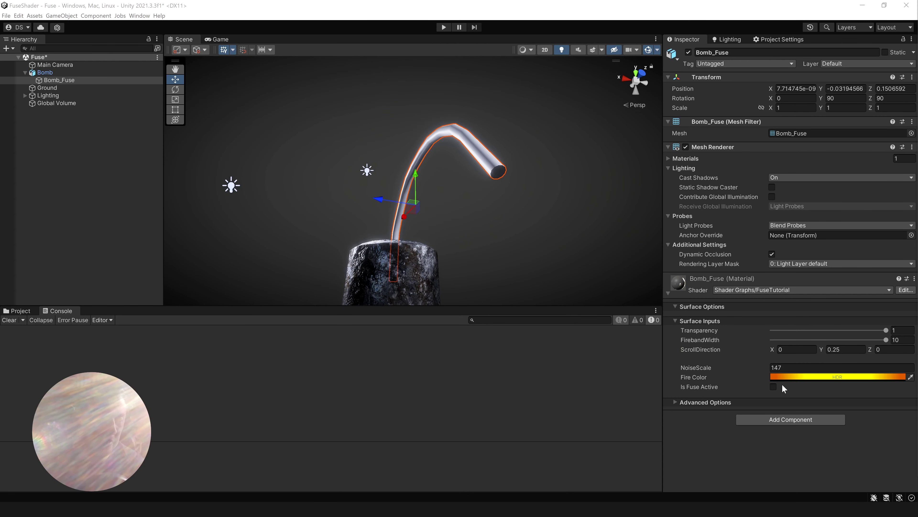
- Toggle Is Fuse Active on the Bomb_Fuse material and vary its Transparency to test the burn effect
left_click(773, 386)
mouse_move(886, 330)
left_mouse_down()
mouse_move(833, 331)
mouse_move(889, 331)
left_mouse_up()
left_click(773, 387)
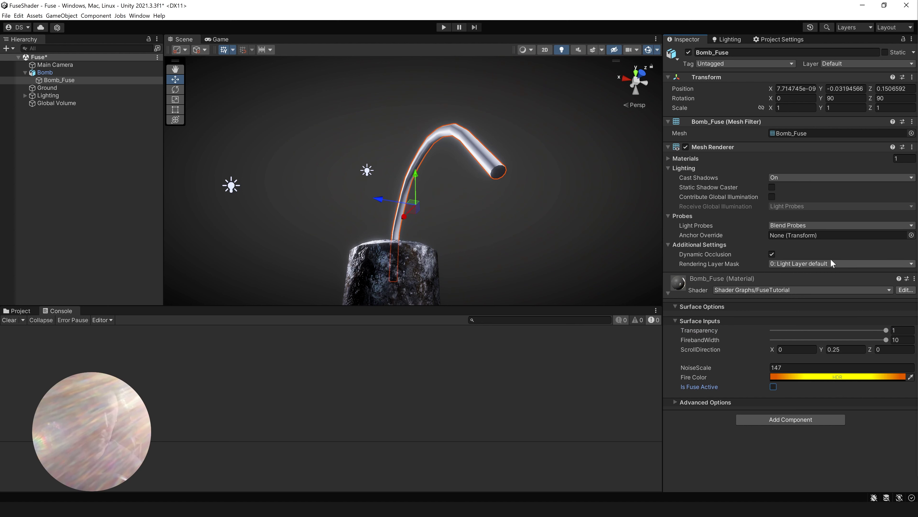
left_click(773, 387)
left_click_drag(887, 331, 835, 335)
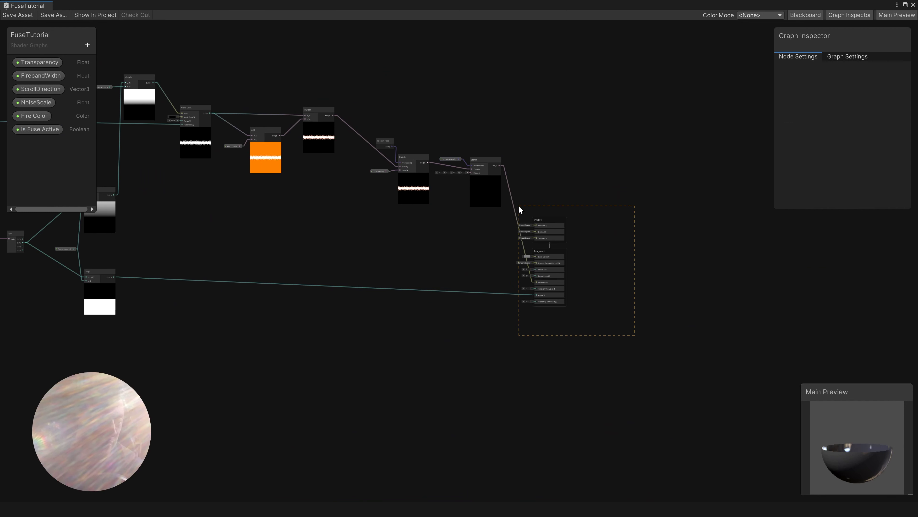
- Move the Vertex and Fragment blocks farther from the nodes and add a Texture 2D property named Albedo, placed in the graph
left_click_drag(518, 206, 642, 220)
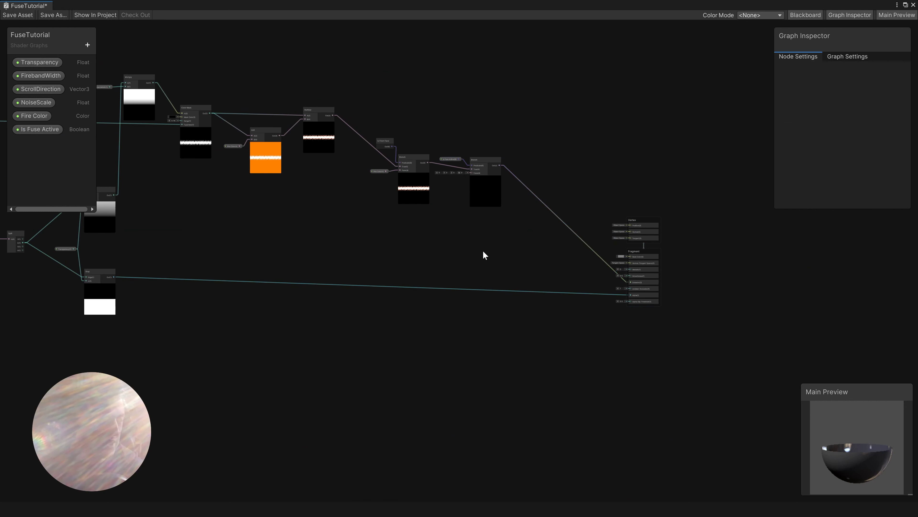
left_click(87, 45)
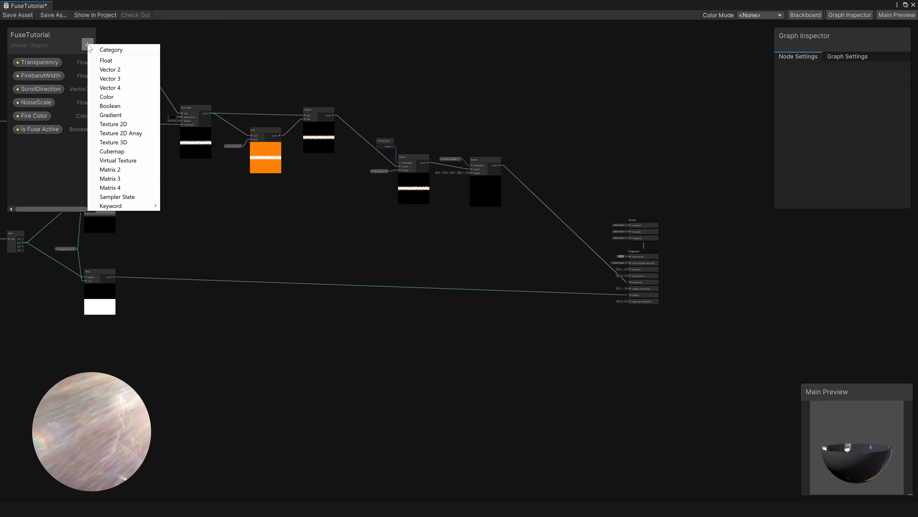
left_click(115, 124)
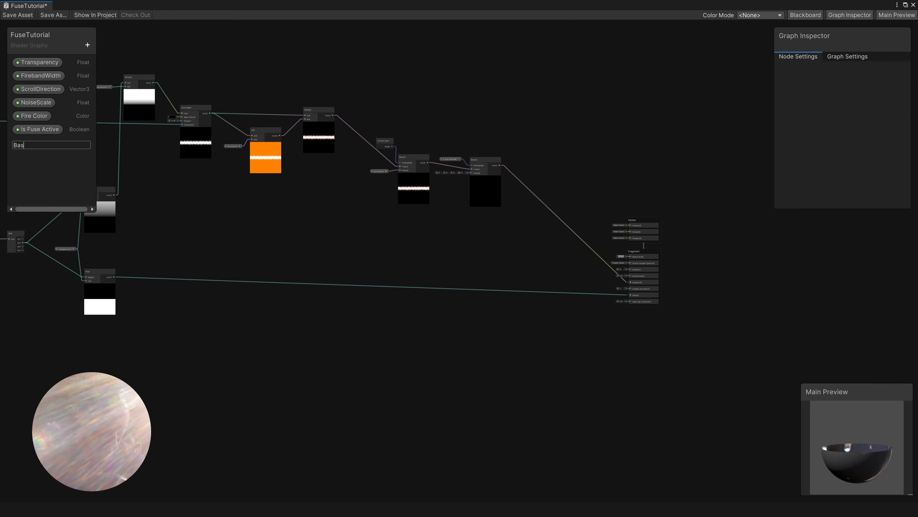
left_click_drag(31, 143, 287, 83)
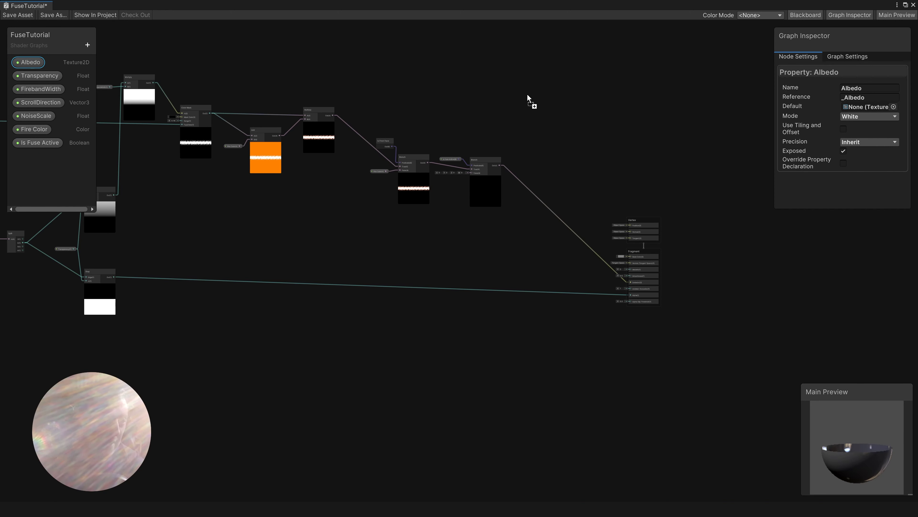
- Connect Albedo to a new Sample Texture 2D node and feed its RGBA output into Base Color
scroll(549, 98, "up", 3)
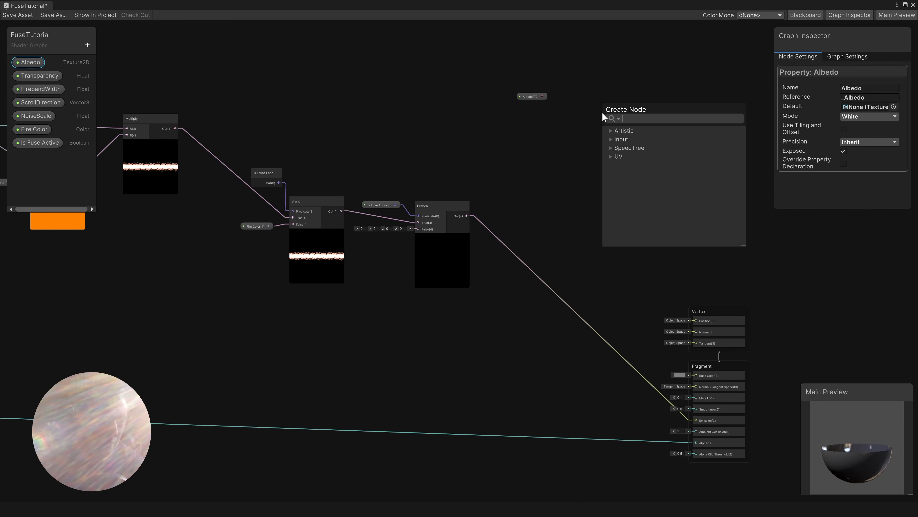
key("space")
type("sample")
key("Return")
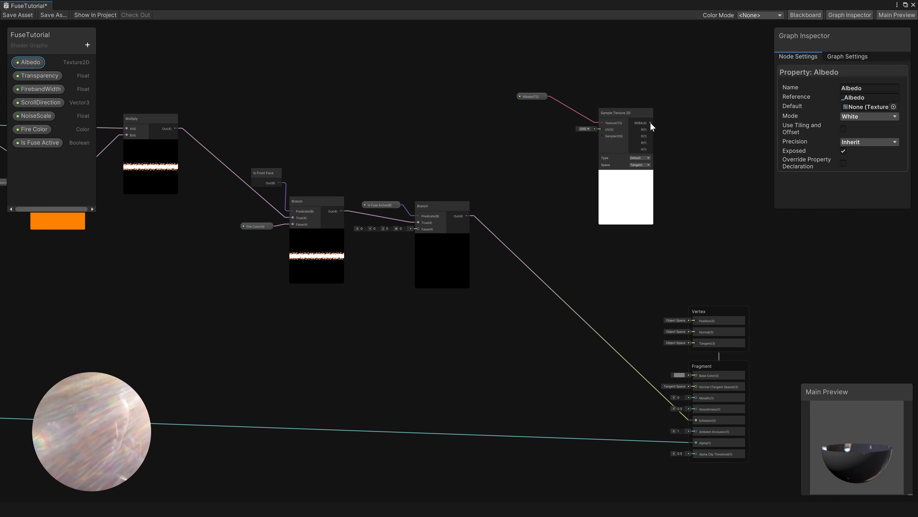
left_click_drag(650, 122, 695, 375)
- Add a Texture 2D property named Normal and place it below the Albedo node in the graph
left_click(87, 44)
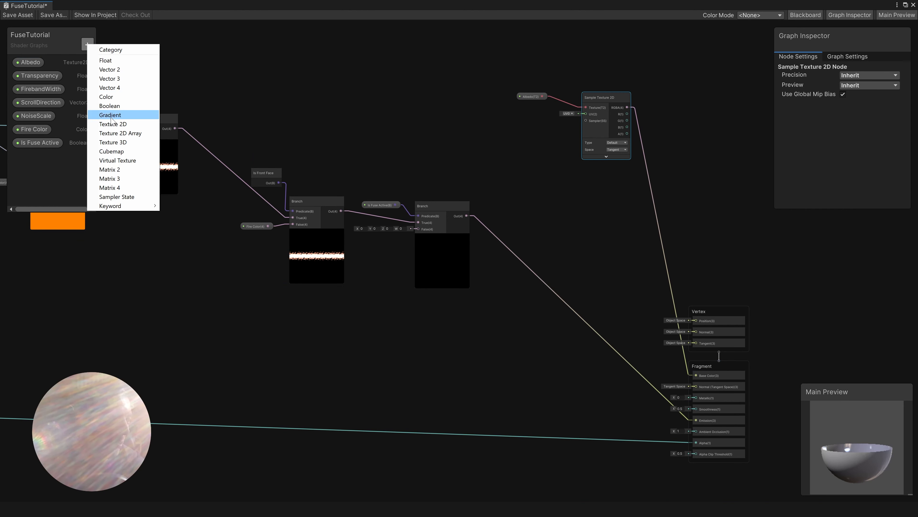
left_click(124, 124)
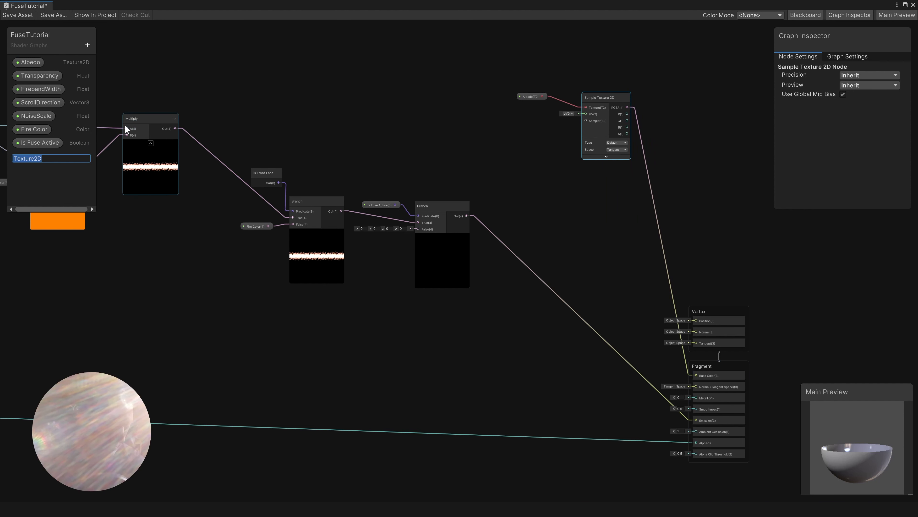
type("Normal")
key("Return")
left_click_drag(31, 159, 521, 182)
- Connect Normal to a Sample Texture 2D node of type Normal and feed its RGBA output into Normal (Tangent Space)
key("space")
type("sampl")
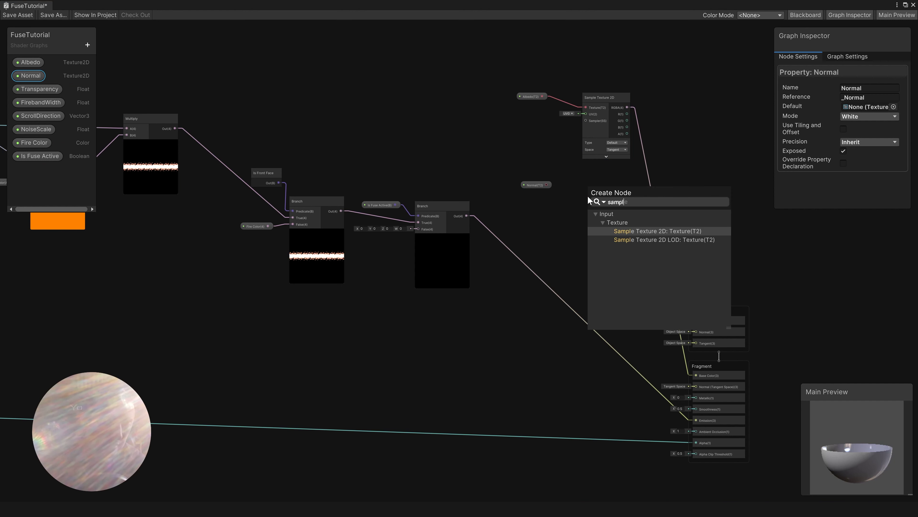
key("Return")
left_click(626, 241)
left_click(630, 257)
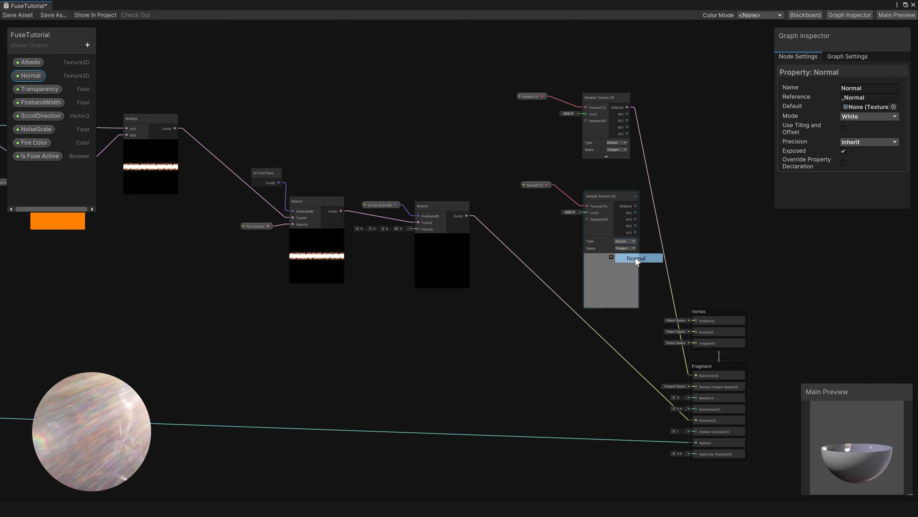
left_click_drag(645, 209, 696, 331)
left_click_drag(696, 331, 696, 369)
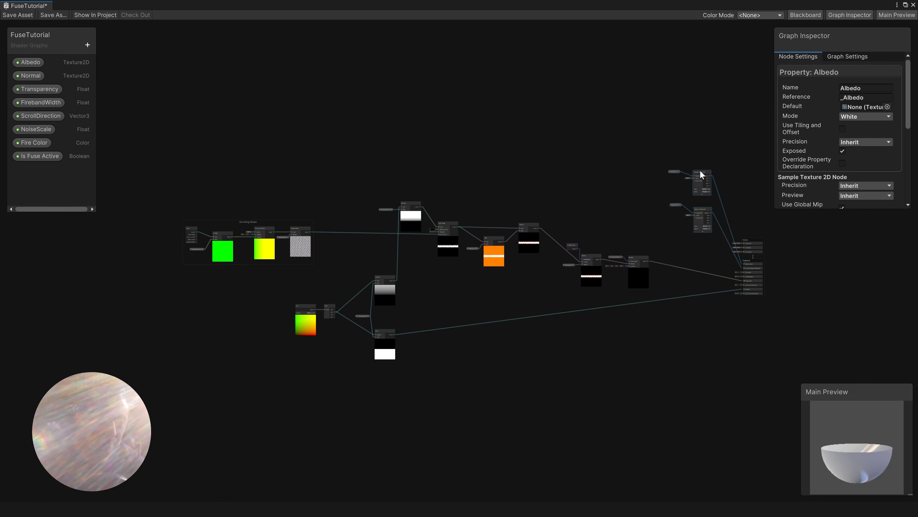
- Move the Albedo and Normal texture sampling nodes closer to the rest of the graph
left_click_drag(700, 173, 692, 192)
scroll(691, 233, "up", 2)
middle_click_drag(689, 228, 647, 176)
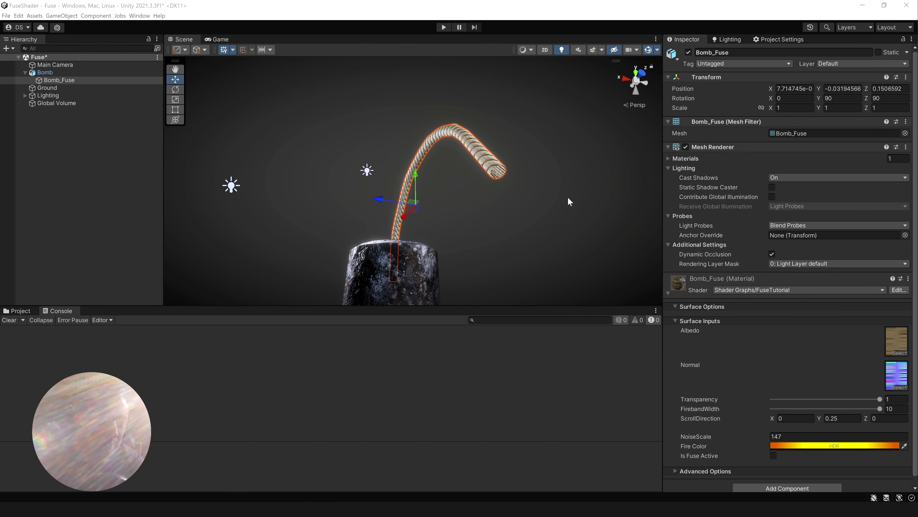
- Enable Is Fuse Active on the textured Bomb_Fuse material and lower its Transparency to burn the rope down
left_click(883, 339)
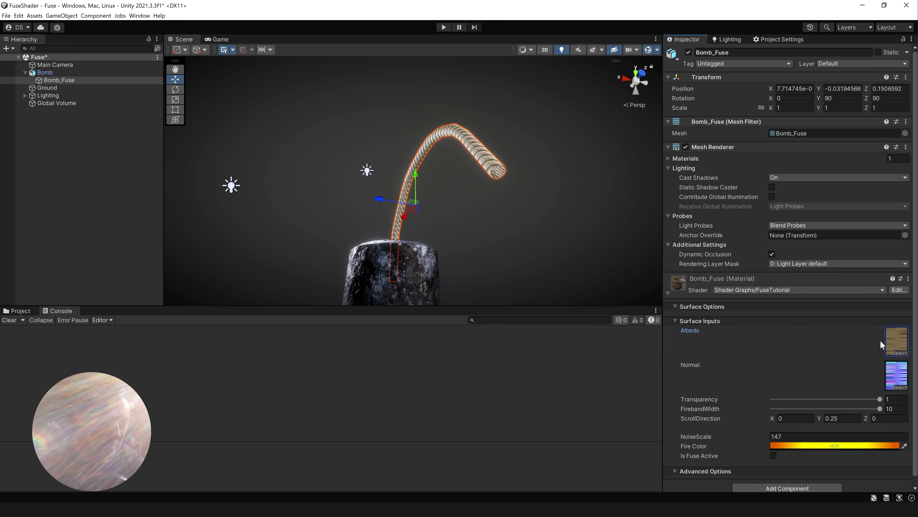
left_click_drag(505, 234, 543, 253, "alt")
left_click(774, 455)
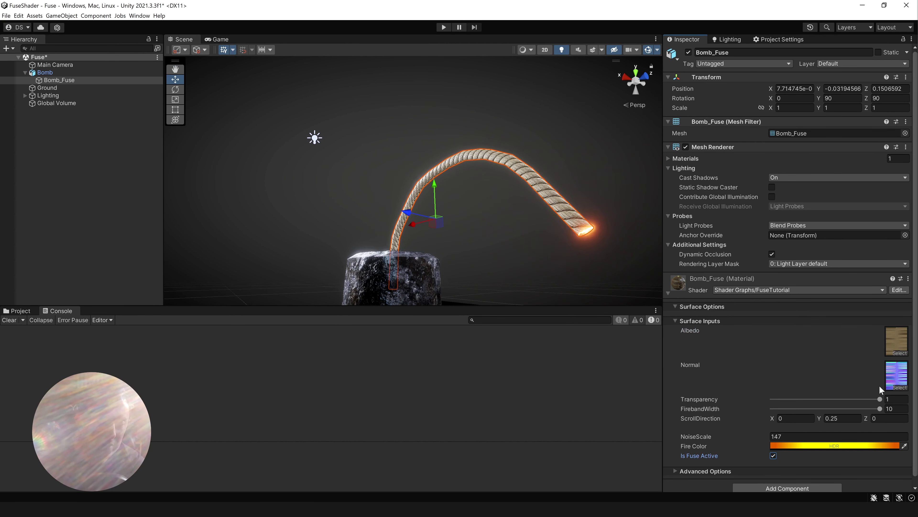
mouse_move(880, 398)
left_mouse_down()
mouse_move(792, 400)
mouse_move(883, 401)
mouse_move(863, 401)
left_mouse_up()
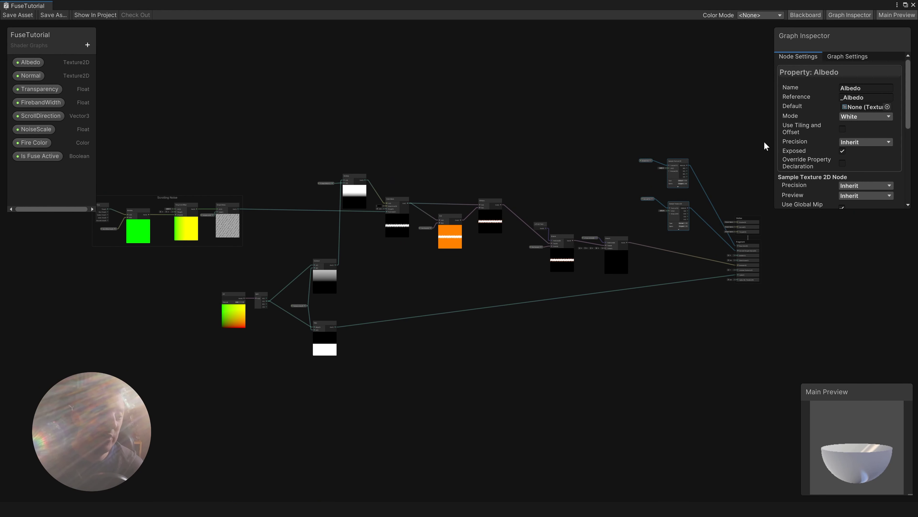
middle_click_drag(422, 191, 441, 195)
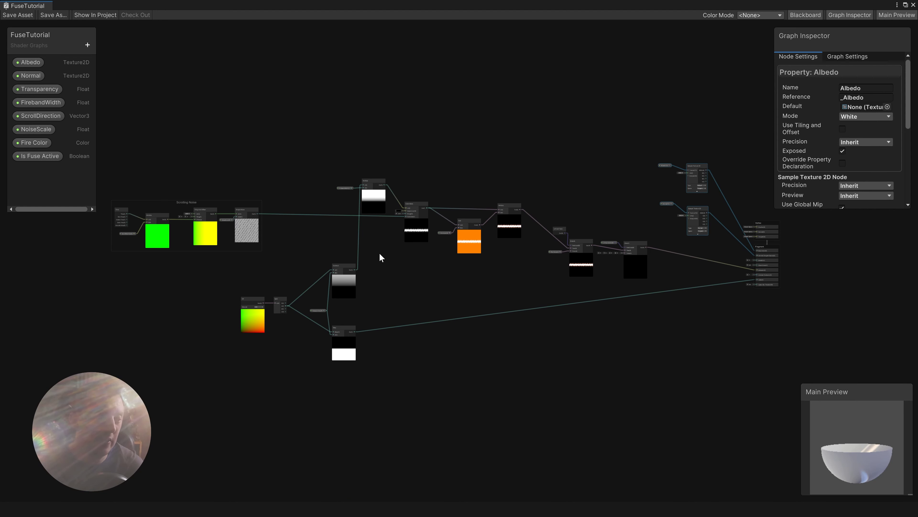
scroll(573, 277, "up", 2)
scroll(573, 277, "down", 2)
scroll(419, 275, "up", 1)
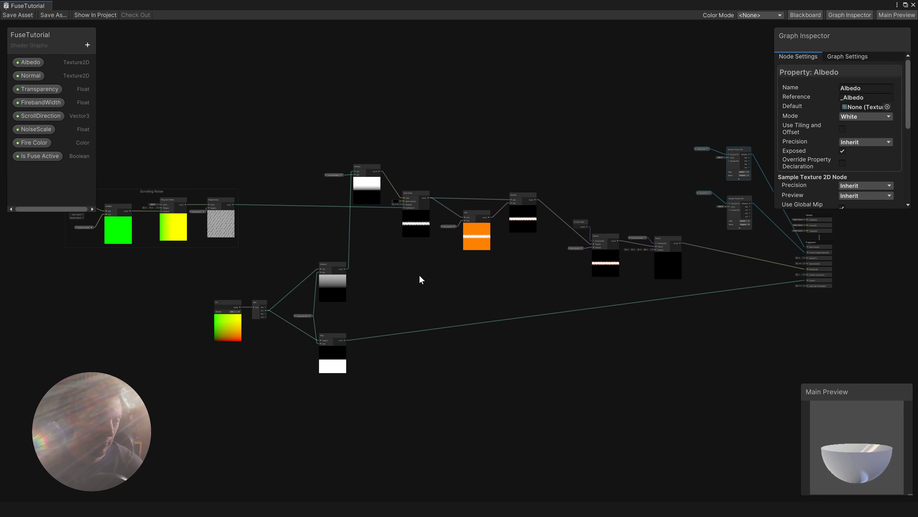